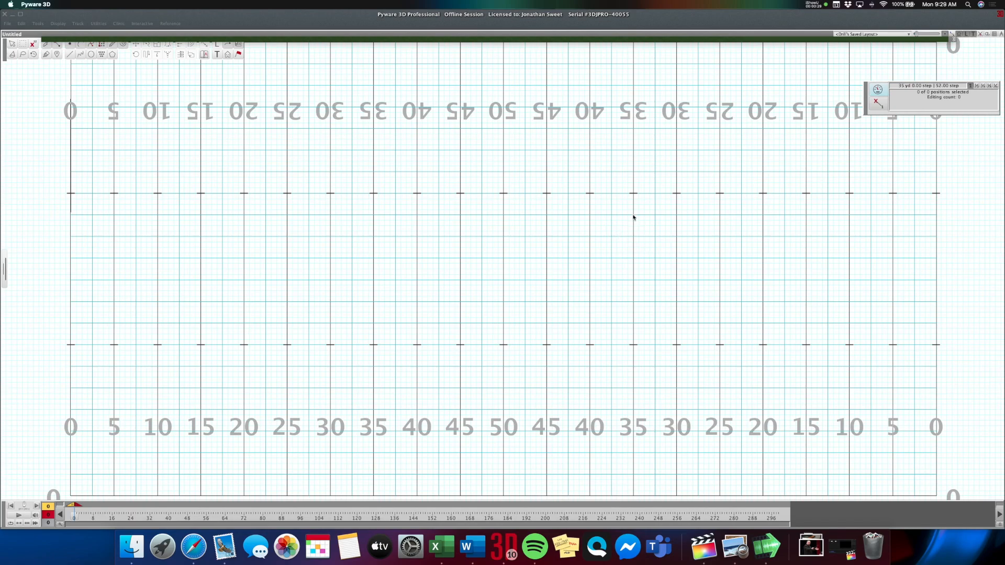
Load the saved grid layout NCAA_5yd_Sideline.grd for the drill's field.
click(870, 34)
scroll(872, 68, down, 5)
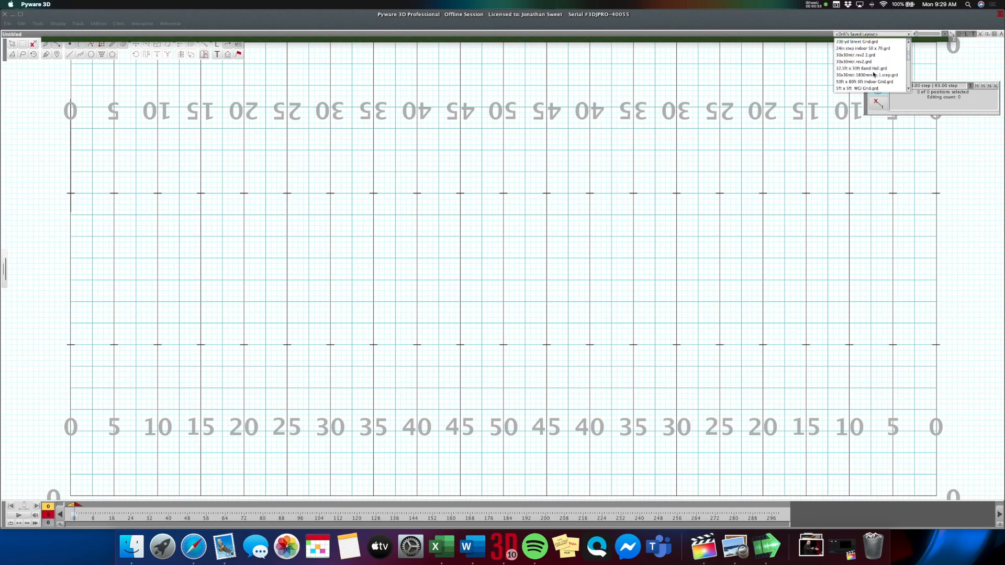
scroll(873, 75, down, 6)
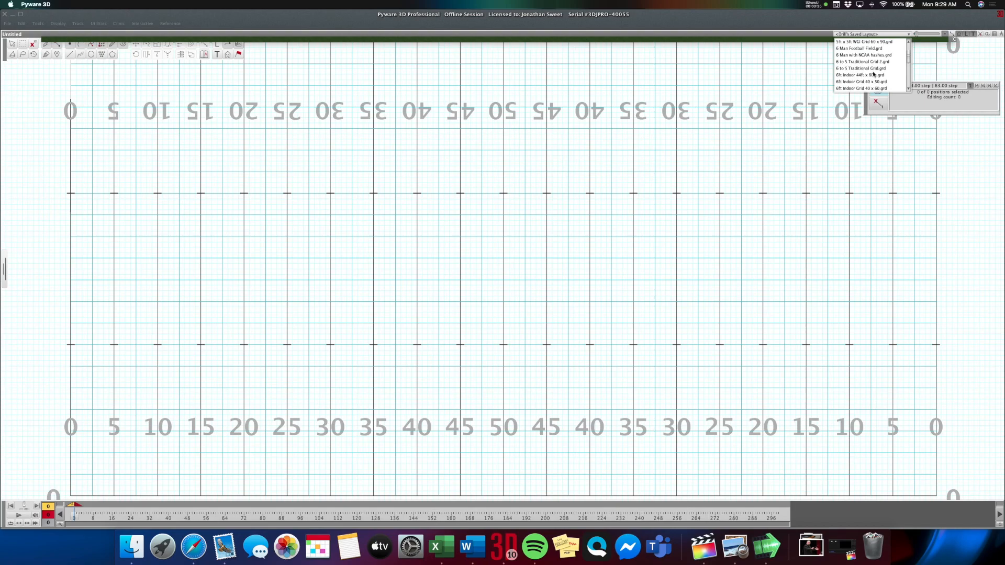
scroll(873, 74, down, 8)
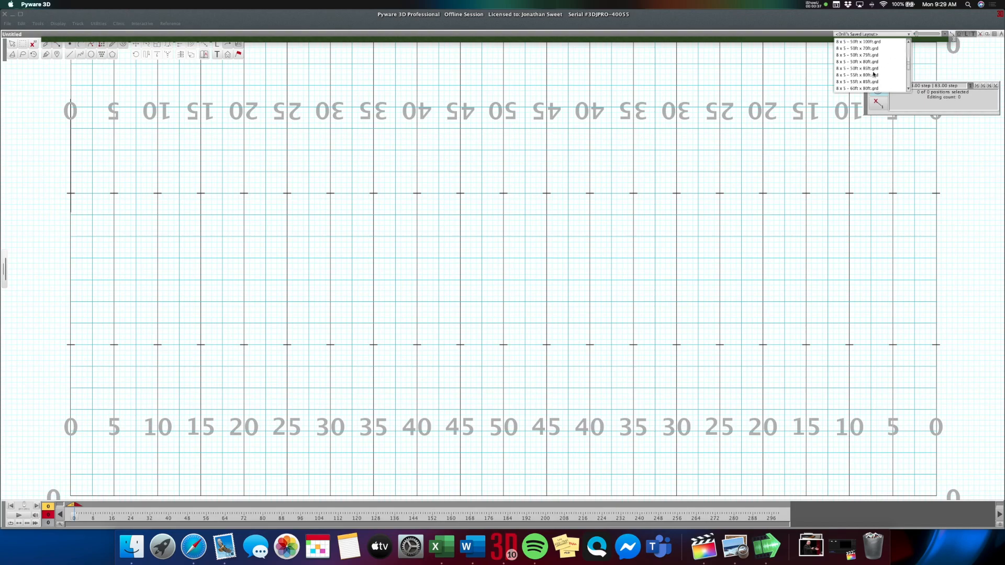
scroll(873, 74, down, 8)
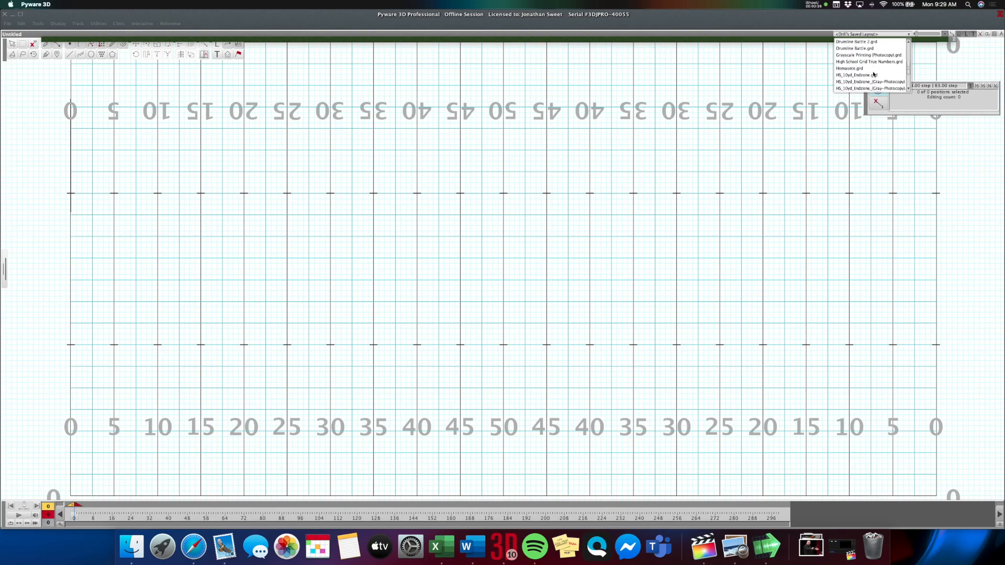
scroll(873, 75, down, 6)
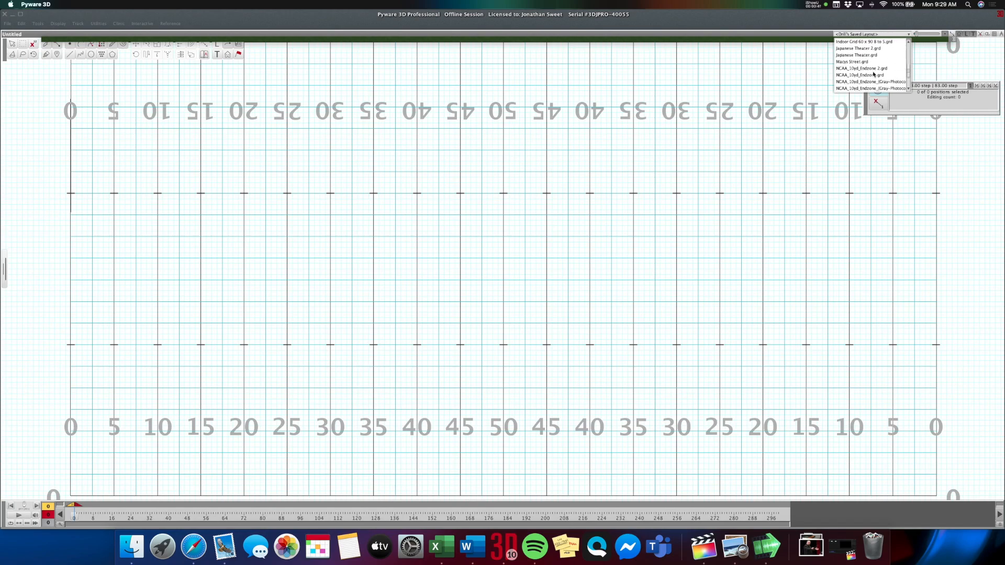
scroll(873, 75, down, 6)
click(865, 82)
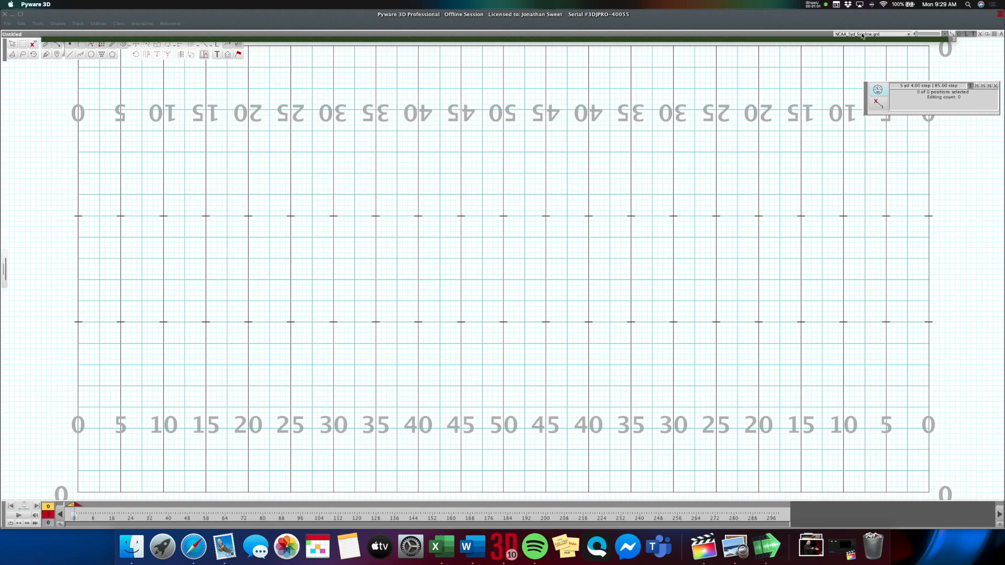
Inspect the full field and its margins zoomed out, with the floating palettes temporarily hidden.
click(995, 34)
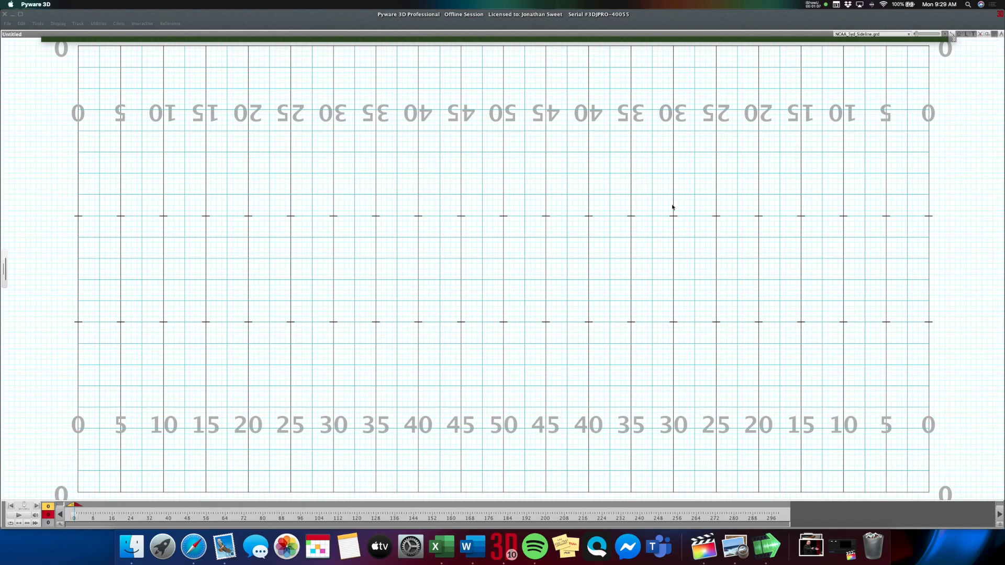
scroll(522, 257, down, 5)
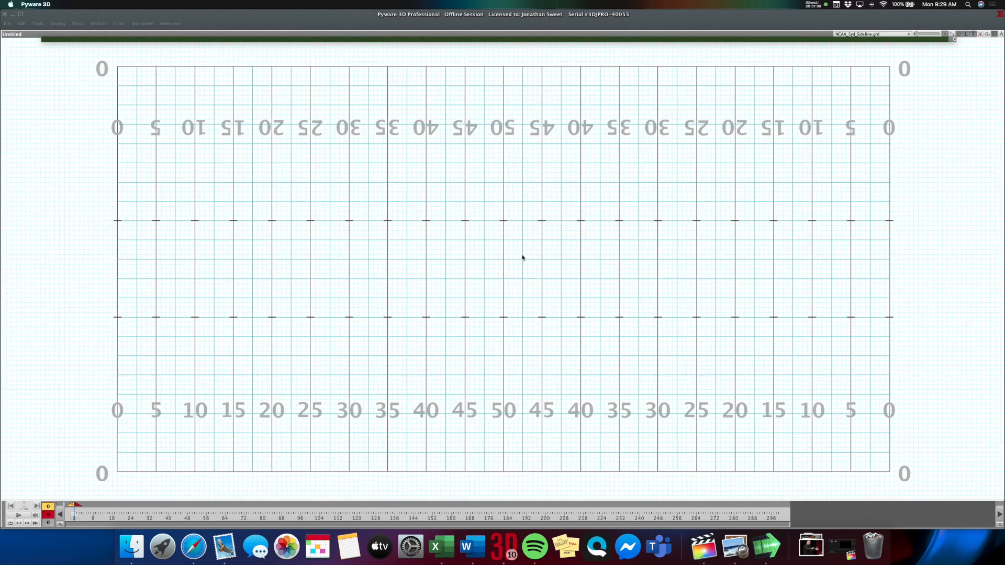
scroll(523, 256, down, 2)
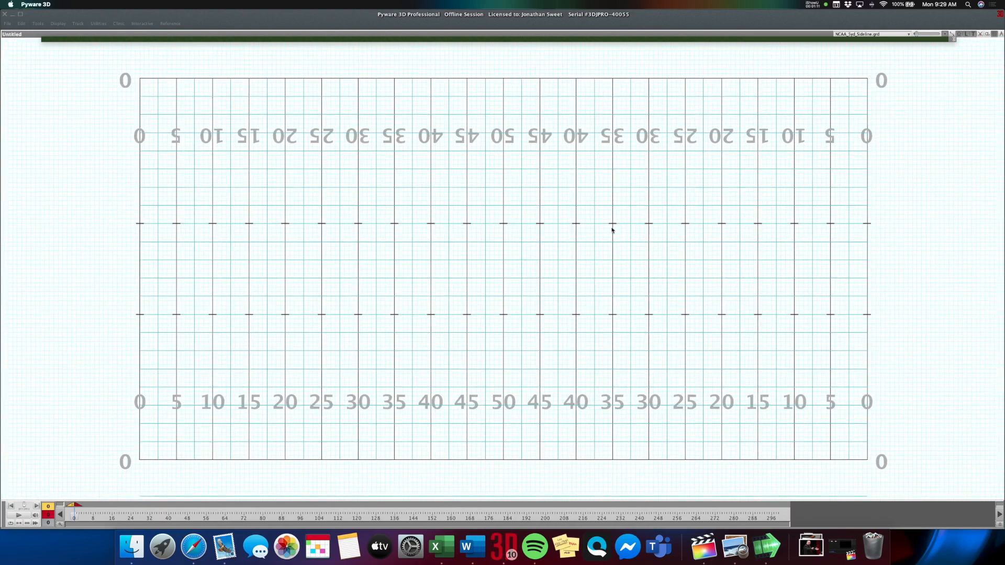
click(994, 34)
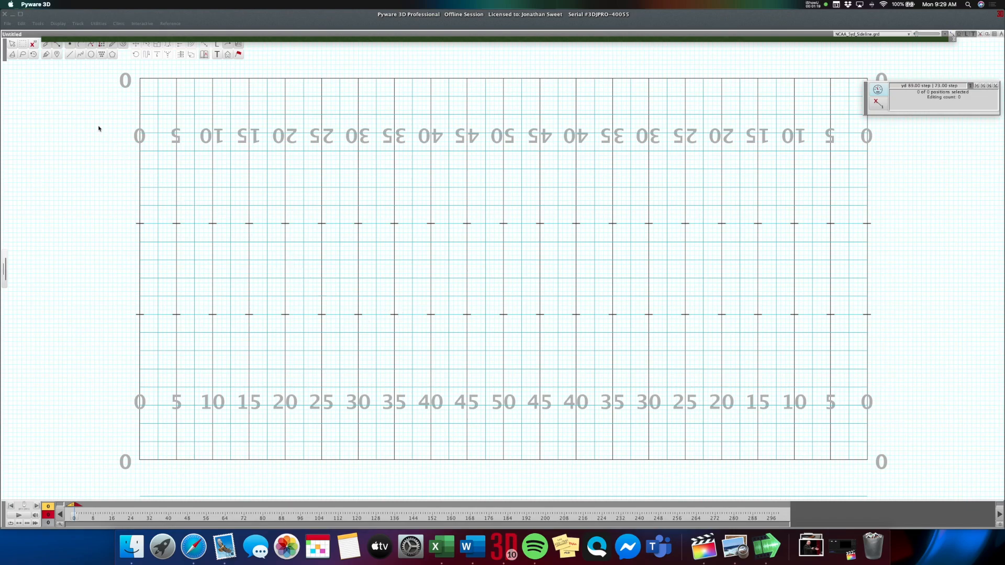
Save the drill in the Drill Course folder as a 3D Drill Package named "Drill Course 2020 - 1".
click(9, 24)
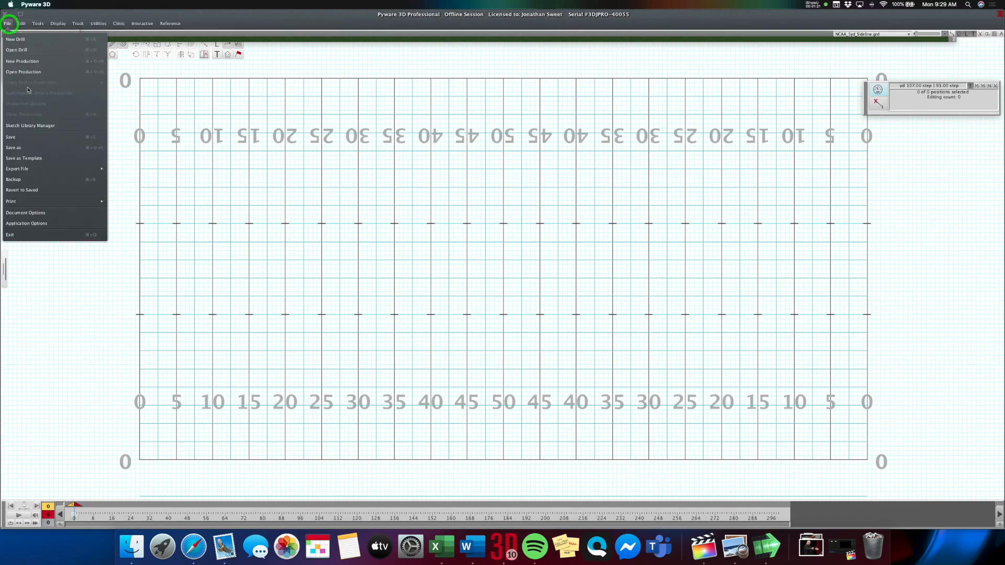
click(39, 149)
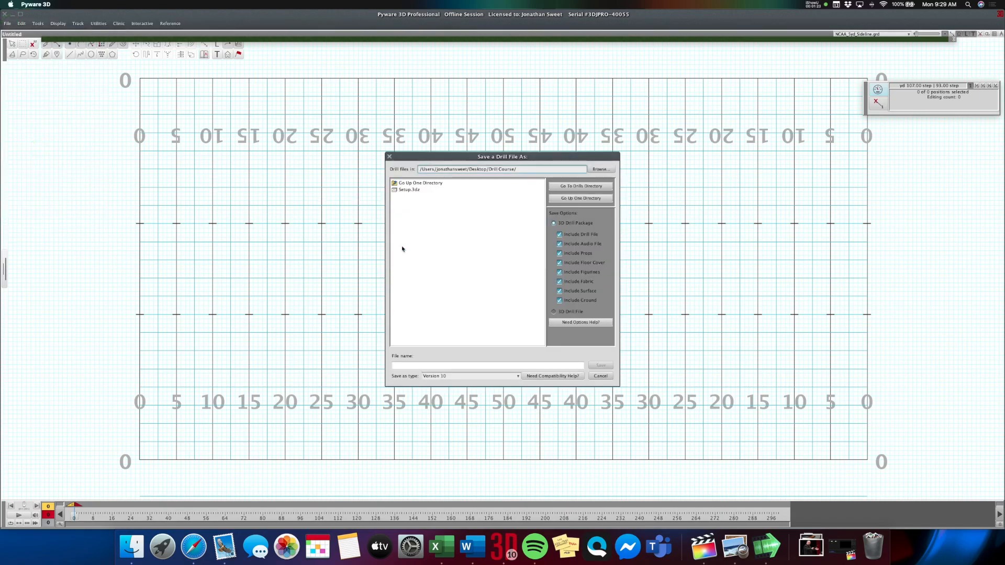
click(445, 366)
text(Drill Course 2020 - 1)
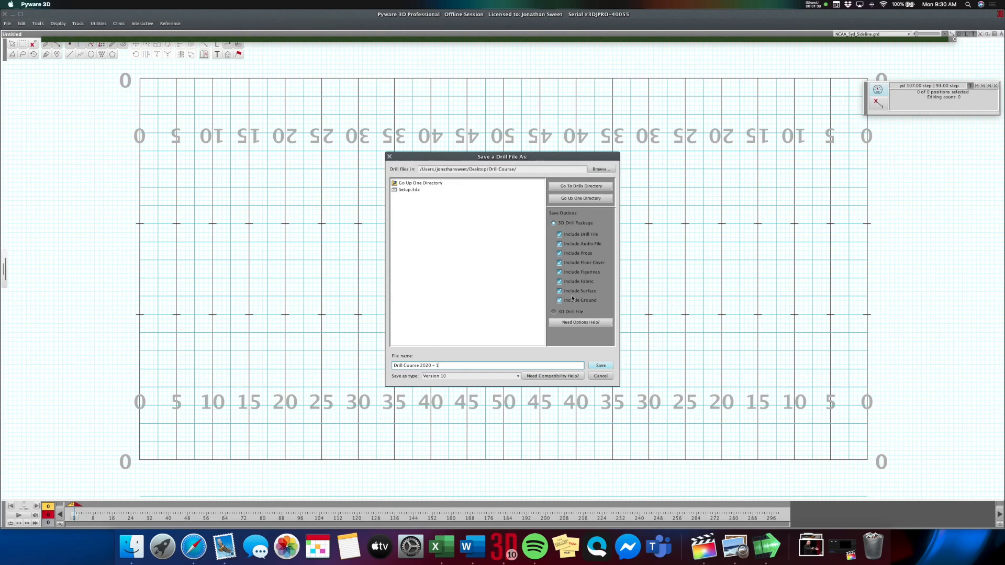
click(601, 365)
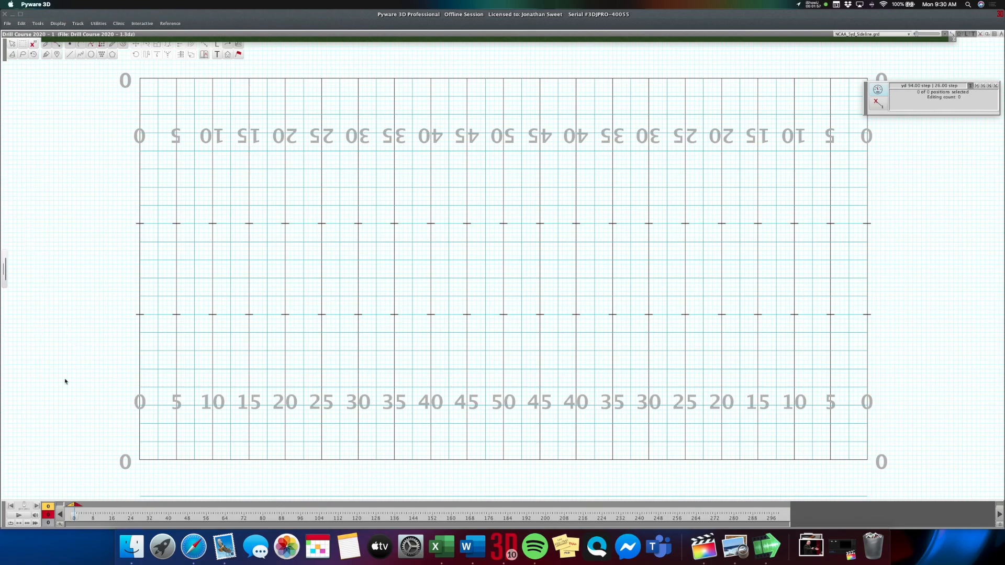
click(36, 516)
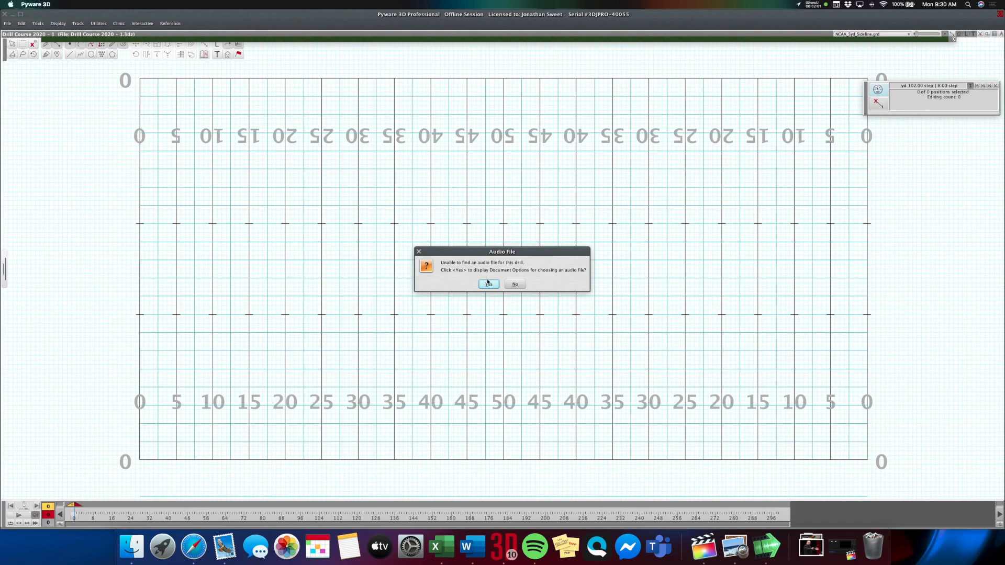
click(488, 284)
click(652, 391)
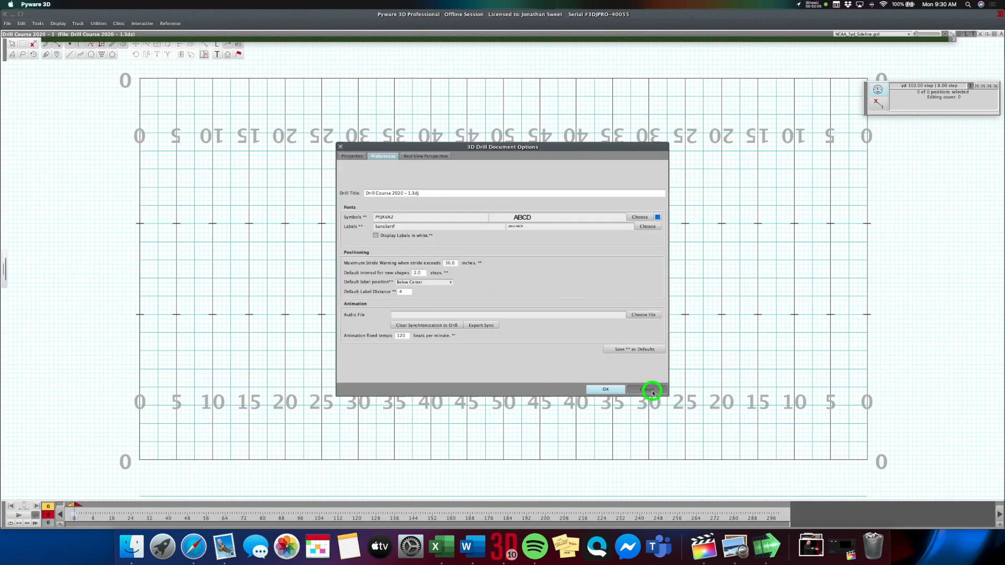
Set Rath - Opus - 12.wav from Dropbox's Drill Course folder as the drill's audio file and agree to re-enter the synchronization.
click(7, 23)
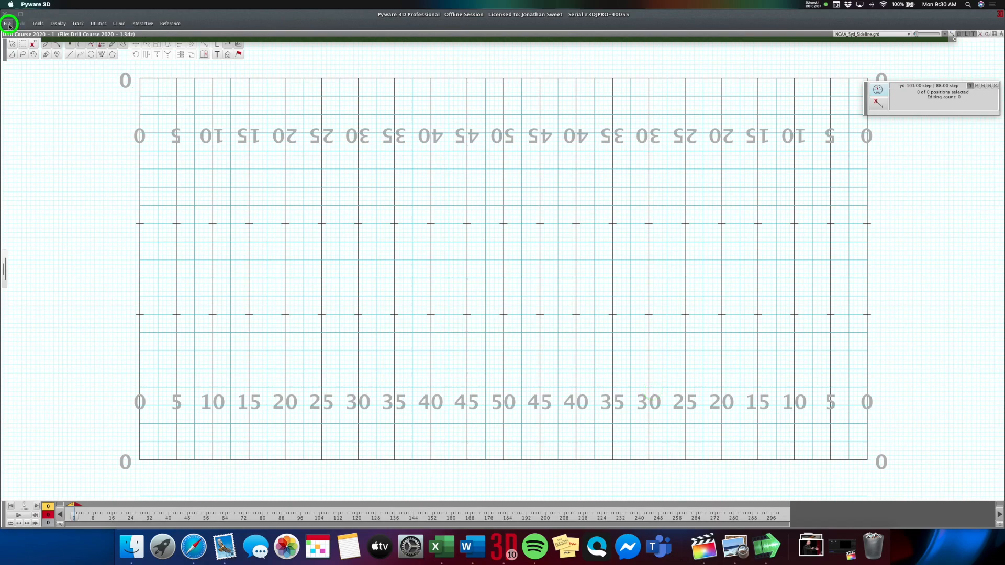
click(60, 213)
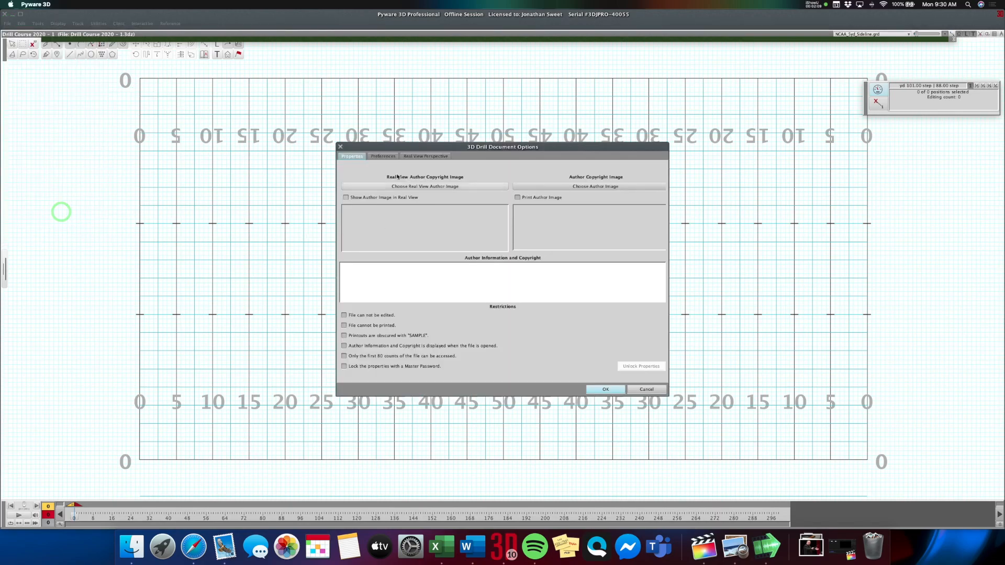
click(388, 157)
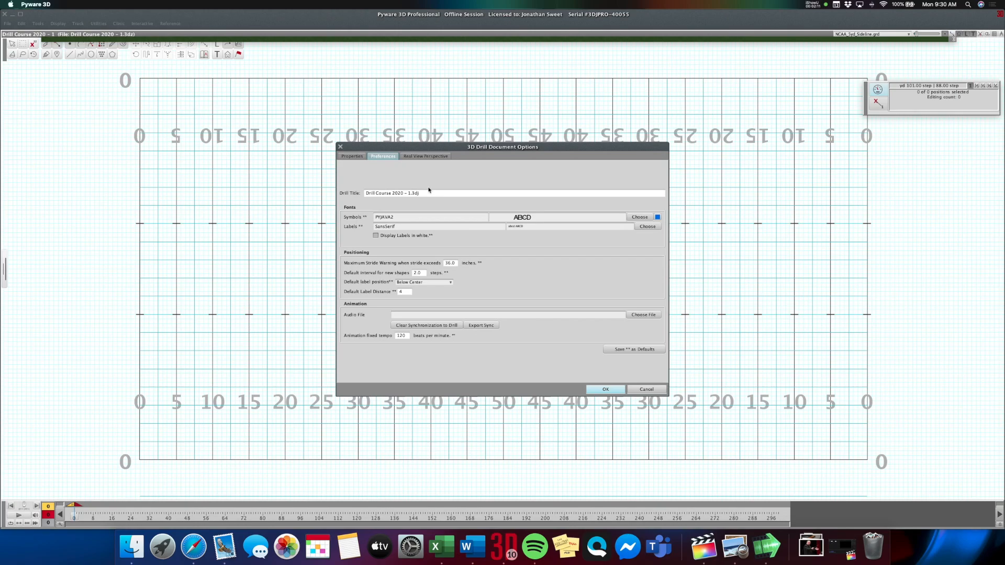
click(647, 316)
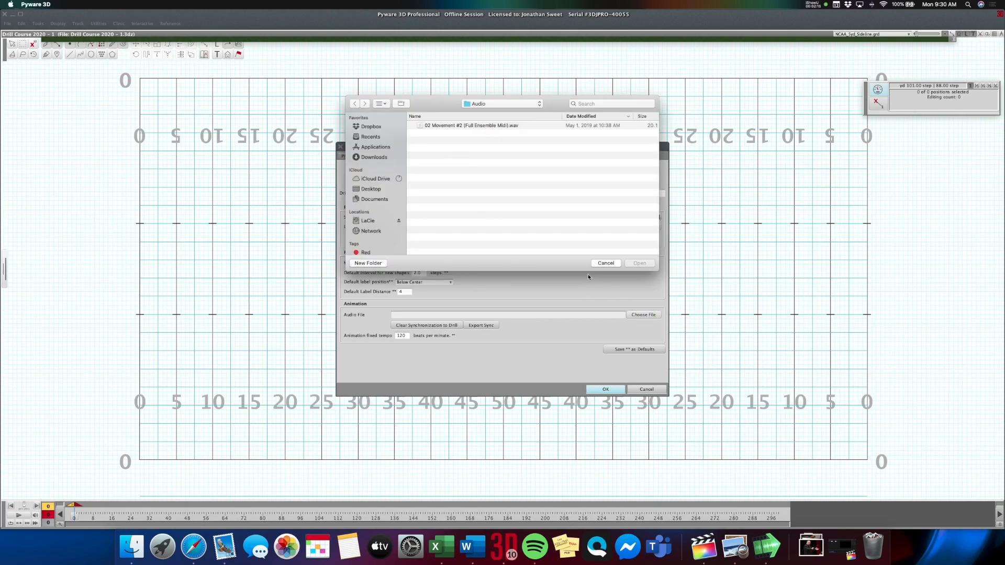
click(370, 126)
click(435, 127)
double_click(435, 127)
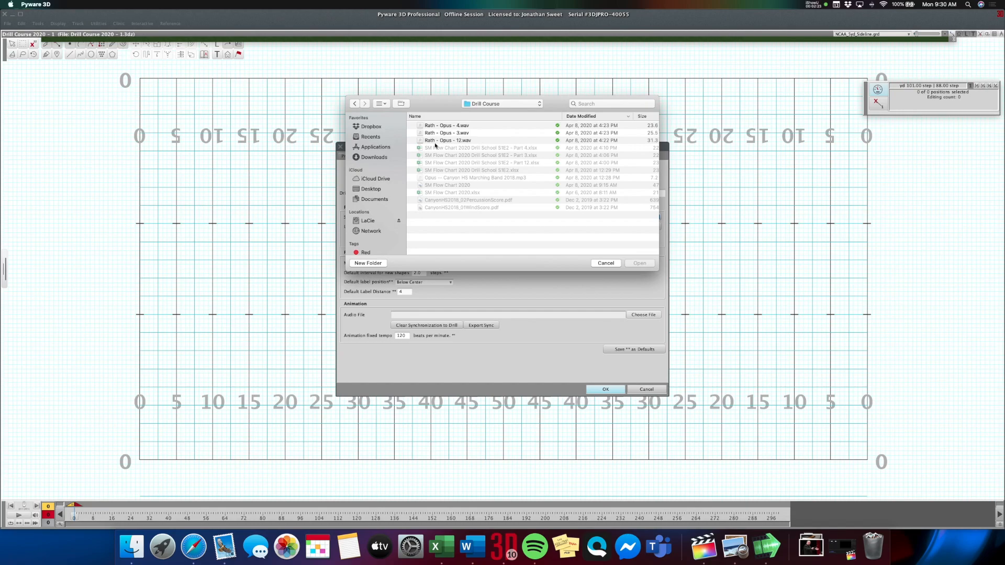
click(436, 142)
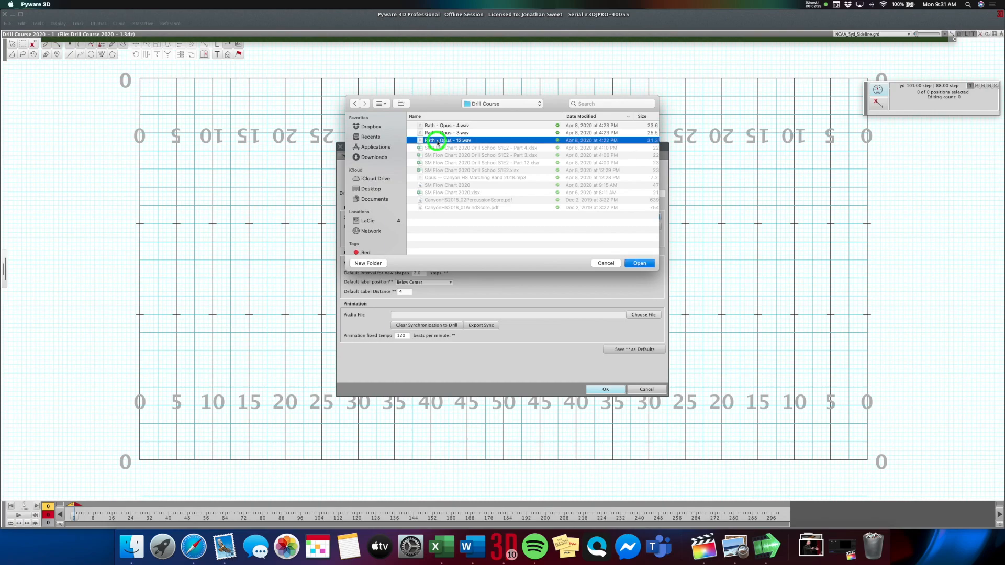
click(642, 265)
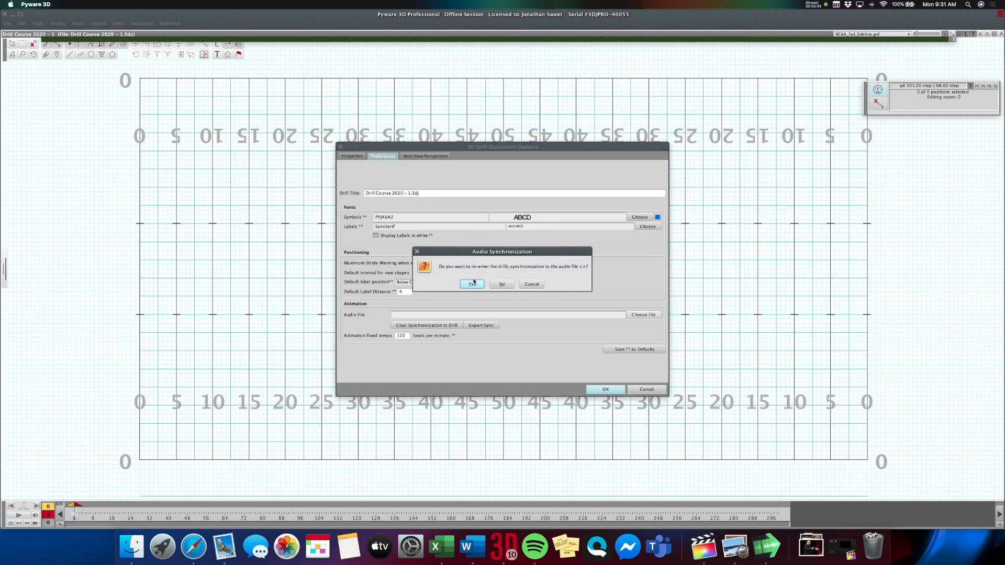
click(472, 284)
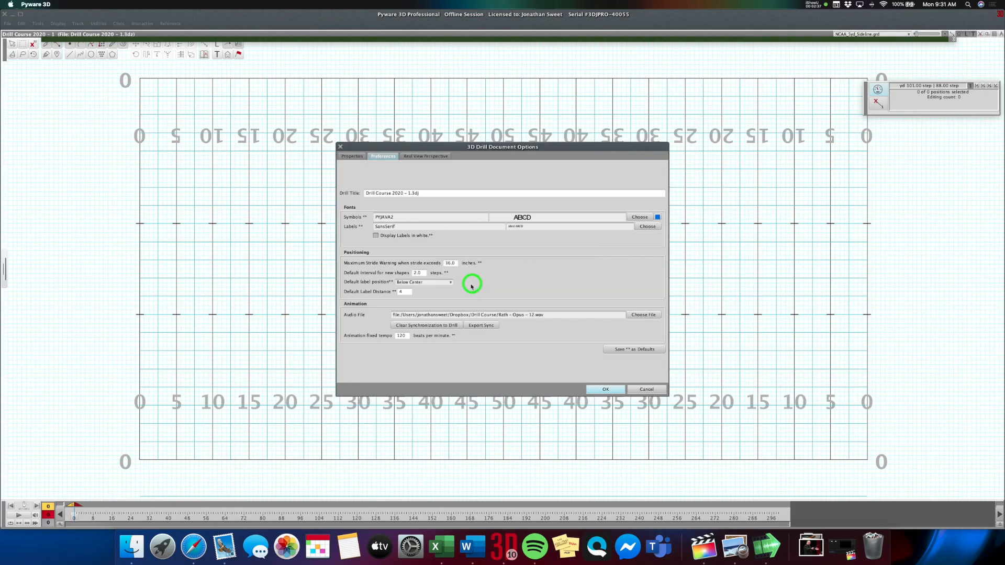
click(613, 390)
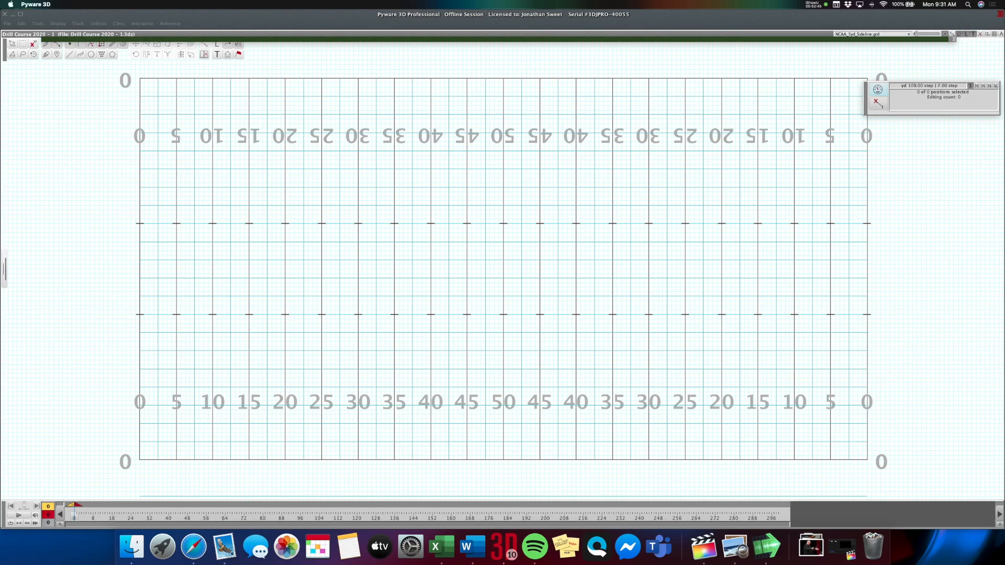
Bring CanyonHS2018_01WindScore.pdf on screen in Preview and examine the meters and tempo markings on pages 1 to 6.
drag(1, 314, 522, 71)
scroll(512, 157, up, 20)
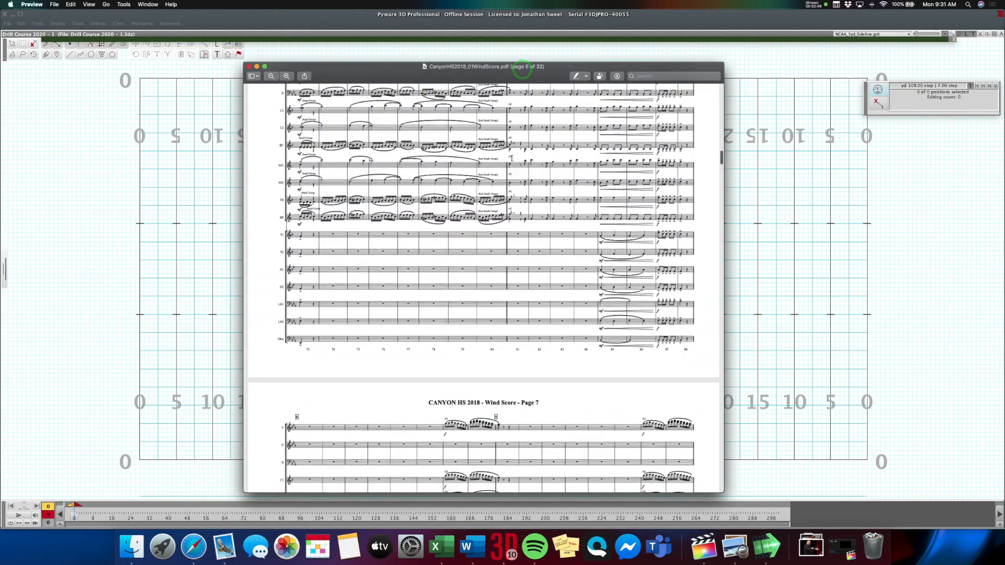
scroll(512, 157, up, 3)
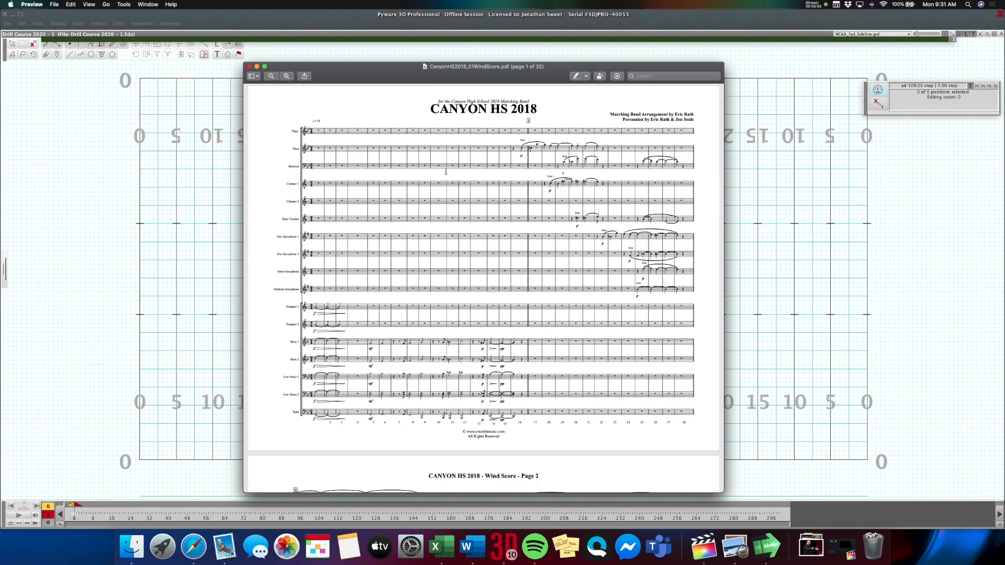
scroll(446, 172, down, 10)
scroll(448, 175, down, 20)
scroll(448, 175, down, 12)
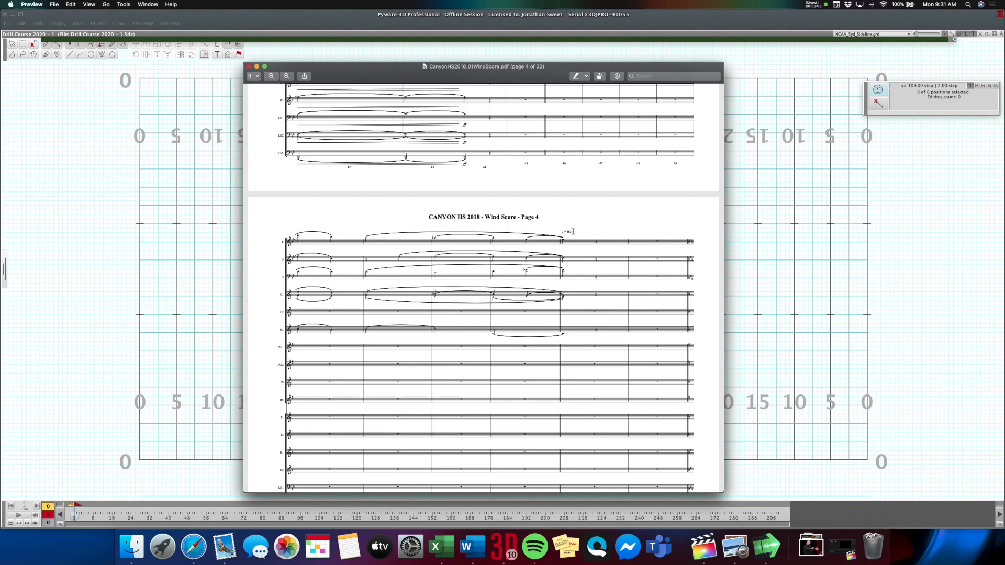
scroll(573, 230, down, 15)
scroll(574, 232, down, 5)
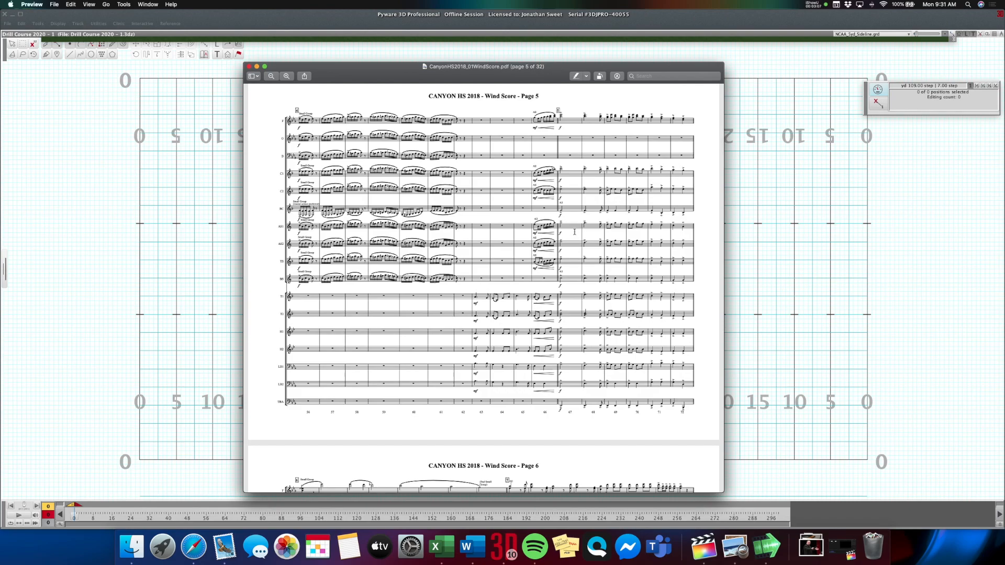
scroll(574, 232, down, 8)
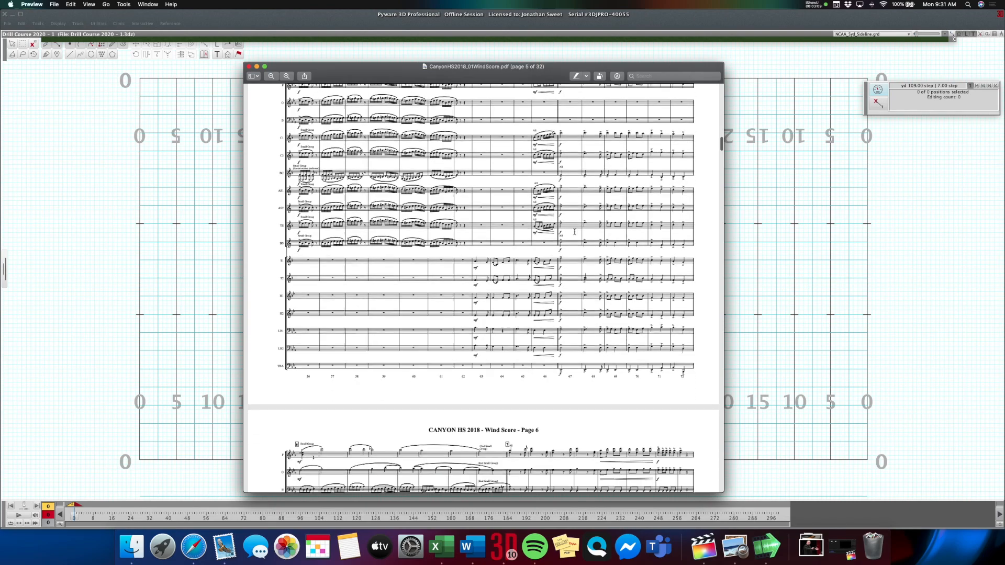
scroll(574, 232, down, 8)
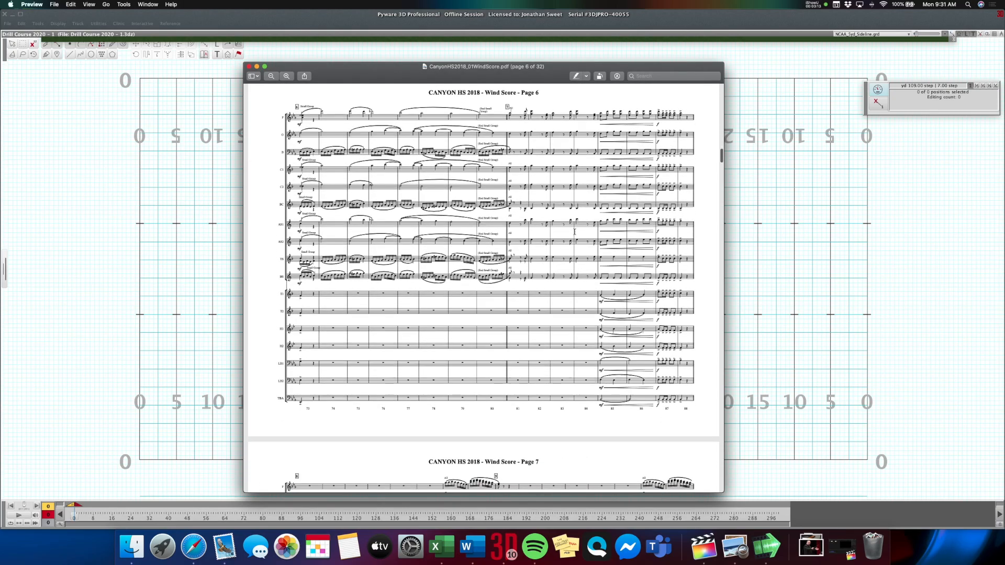
drag(376, 67, 0, 293)
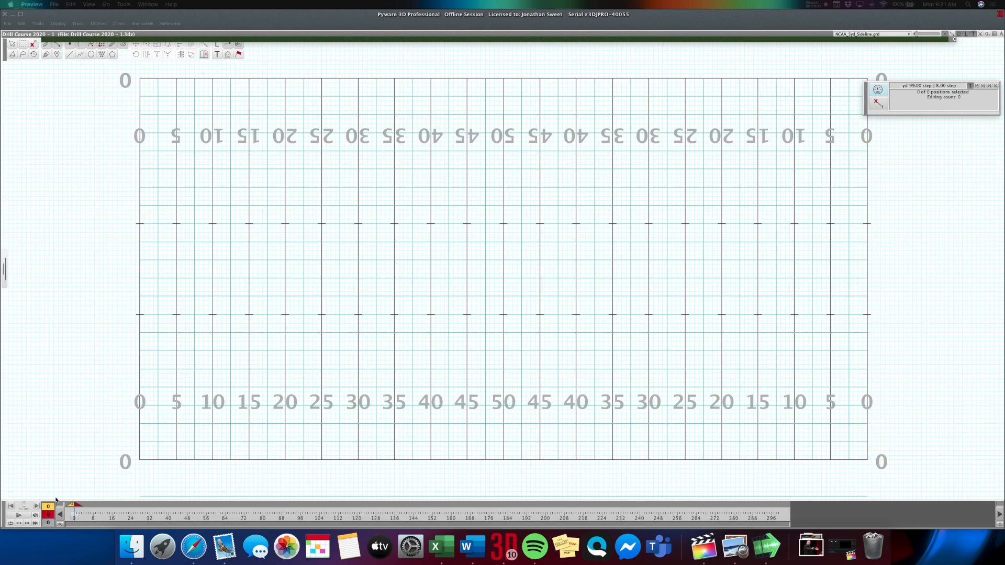
Synchronize the drill to the audio file once per count, starting at count 0, by marking each beat as the music plays.
click(35, 515)
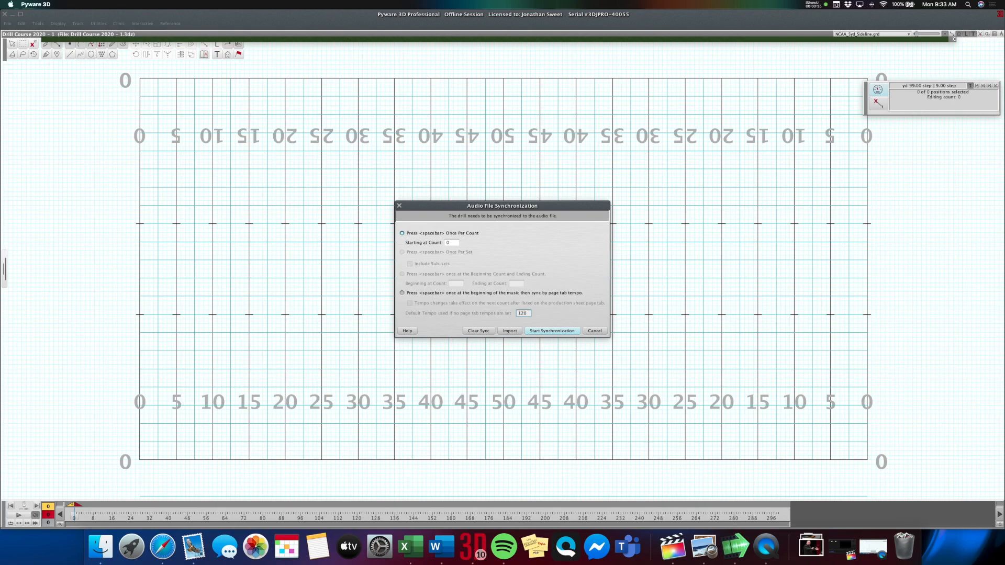
click(551, 331)
key(space)
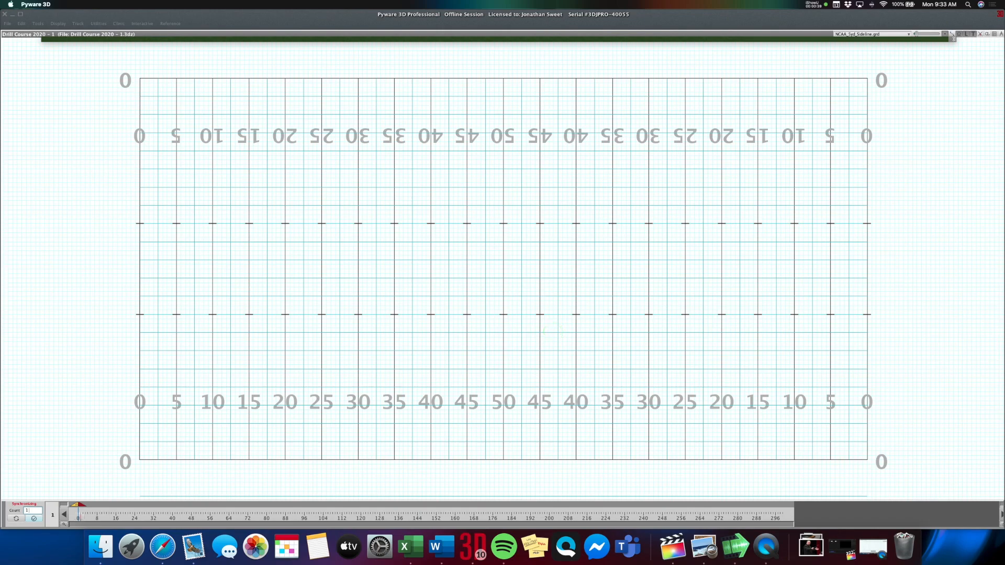
key(space)
key(space)
key(space)
key(space)
key(space)
key(space)
key(space)
key(space)
key(space)
key(space)
key(space)
key(space)
key(space)
key(space)
key(space)
key(space)
key(space)
key(space)
key(space)
key(space)
key(space)
key(space)
key(space)
key(space)
key(space)
key(space)
key(space)
key(space)
key(space)
key(space)
key(space)
key(space)
key(space)
key(space)
key(space)
key(space)
key(space)
key(space)
key(space)
key(space)
key(space)
key(space)
key(space)
key(space)
key(space)
key(space)
key(space)
key(space)
key(space)
key(space)
key(space)
key(space)
key(space)
key(space)
key(space)
key(space)
key(space)
key(space)
key(space)
key(space)
key(space)
key(space)
key(space)
key(space)
key(space)
key(space)
key(space)
key(space)
key(space)
key(space)
key(space)
key(space)
key(space)
key(space)
key(space)
key(space)
key(space)
key(space)
key(space)
key(space)
key(space)
key(space)
key(space)
key(space)
key(space)
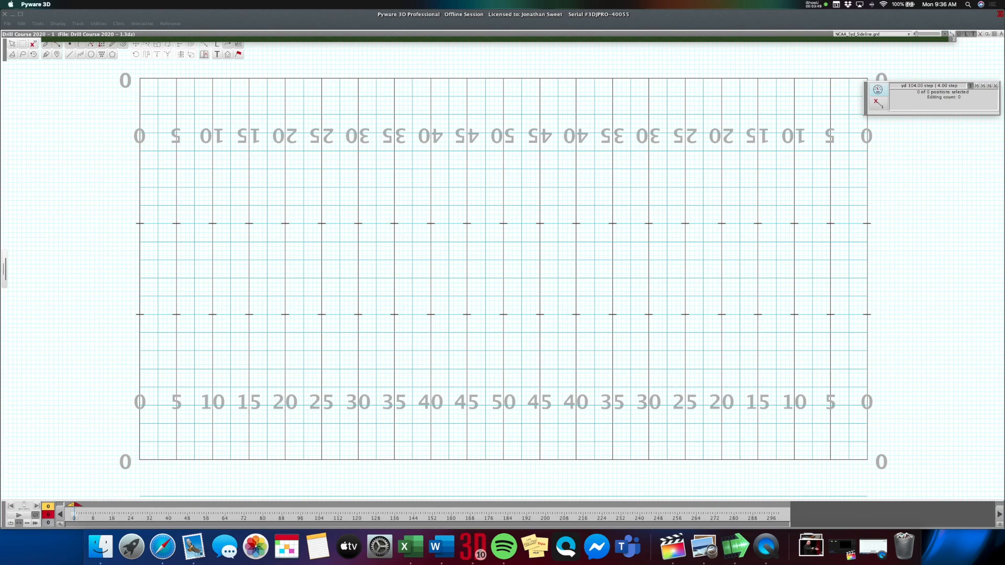
Insert additional counts at the end of the file with the Count Editor so the timeline runs to count 399.
click(98, 23)
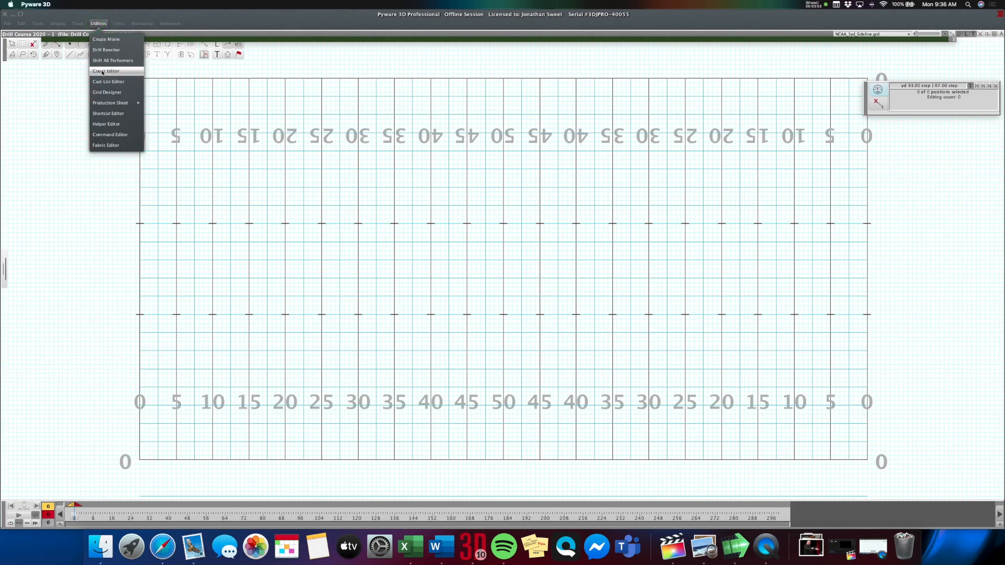
click(102, 71)
click(474, 278)
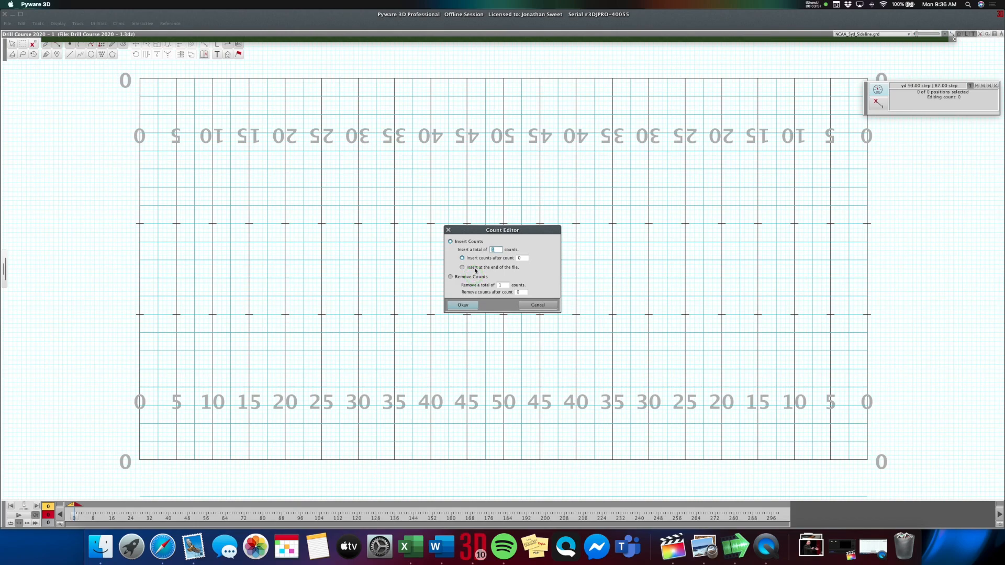
click(475, 269)
click(467, 305)
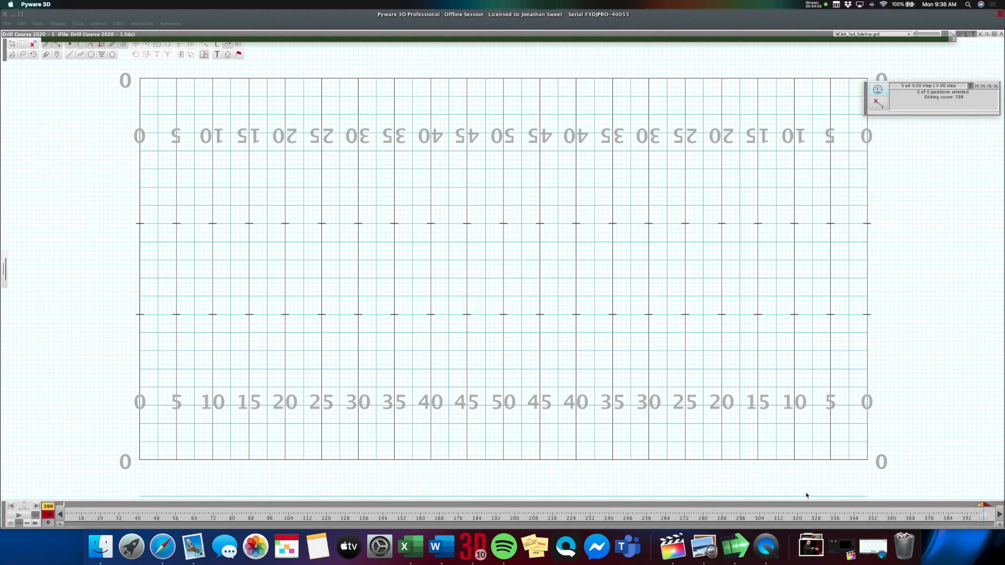
Play the drill's music from count 270 to check how the counts line up with the audio.
click(687, 514)
click(679, 514)
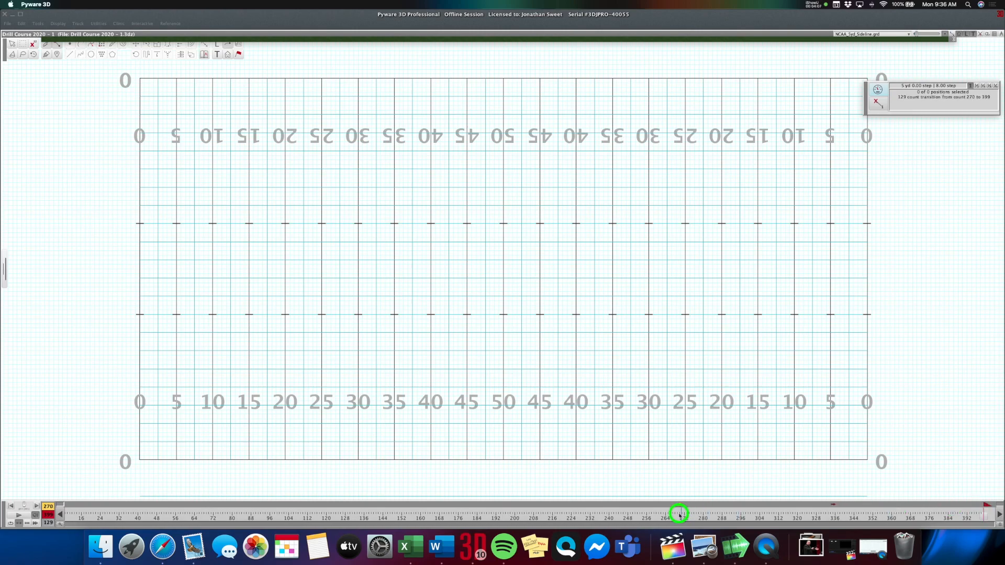
click(22, 516)
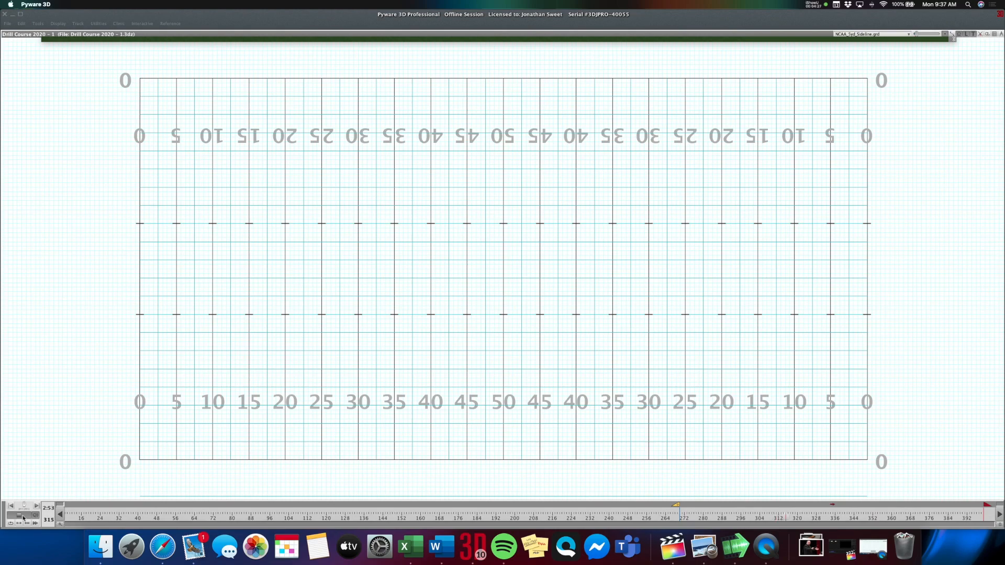
click(23, 518)
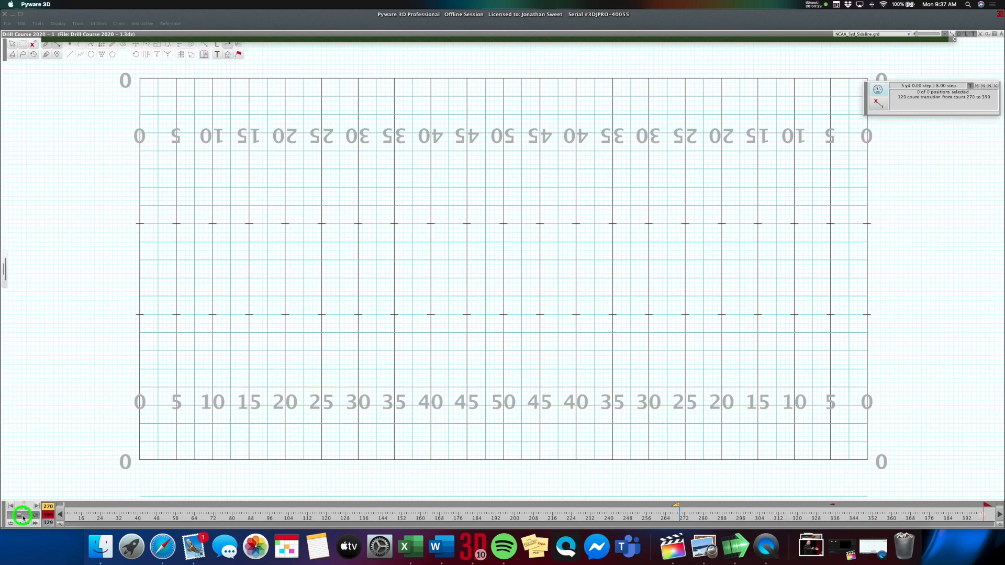
click(42, 477)
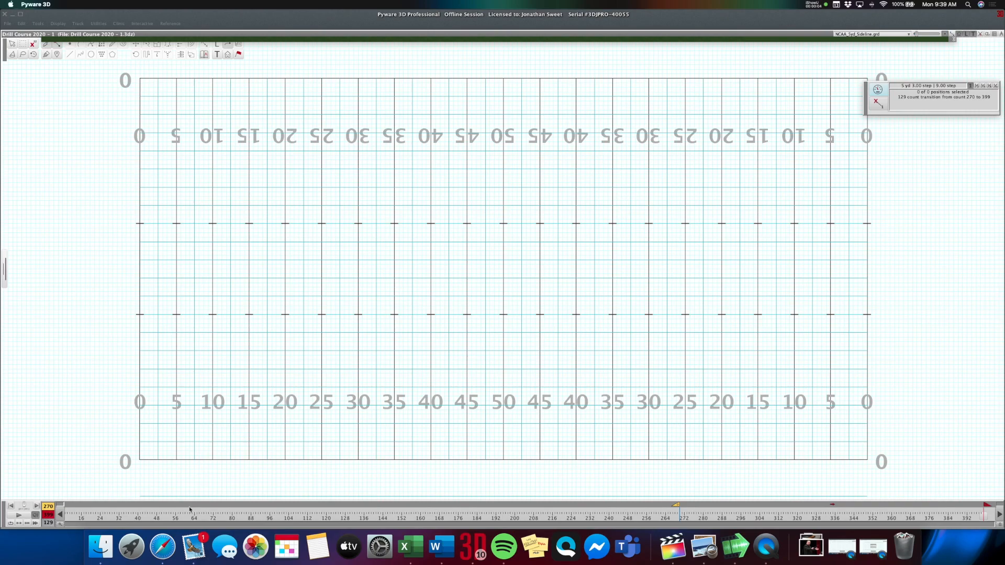
Open the flow chart "SM Flow Chart 2020 Drill School S1E2 - Part 12" from the Drill Course folder in Excel and move it off the drill field.
click(61, 515)
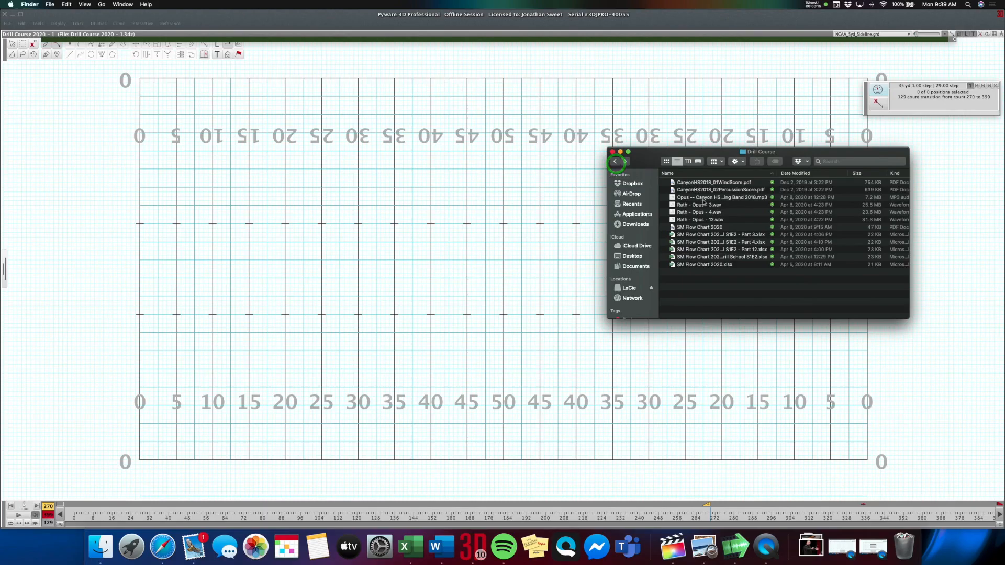
double_click(713, 249)
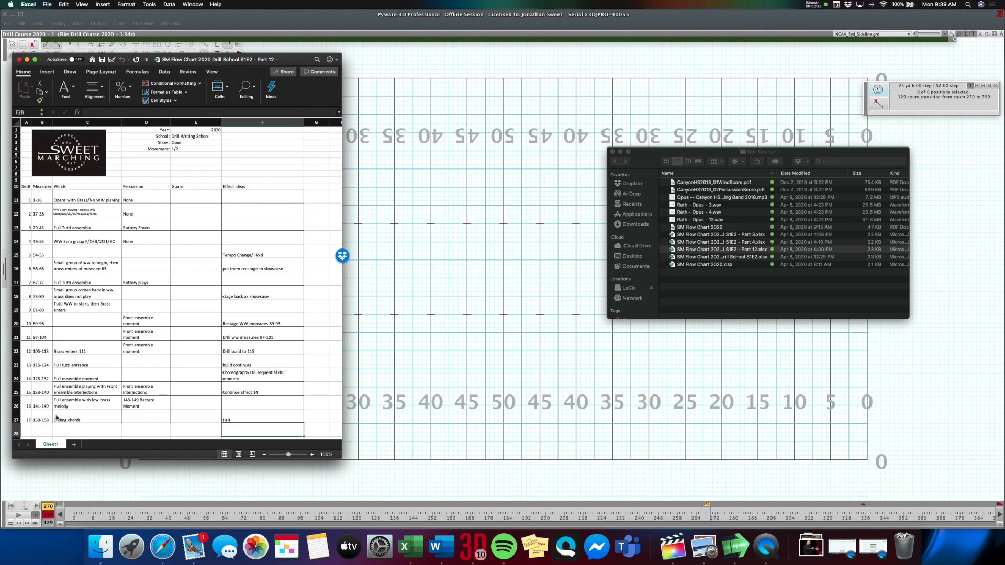
drag(246, 59, 0, 294)
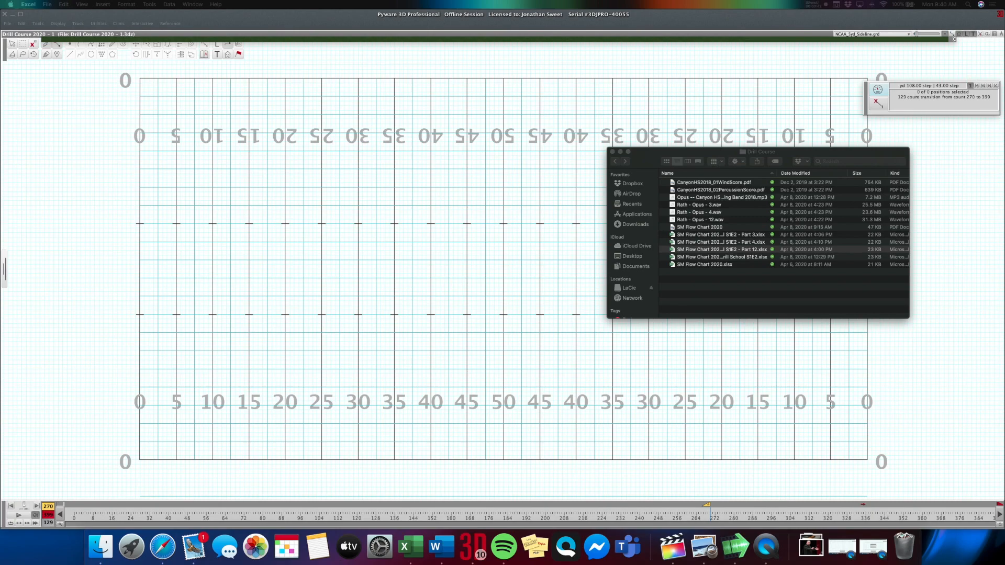
Open the drill's production sheet and add the first page tab at count 0, keeping the New Page Tab window open.
click(5, 271)
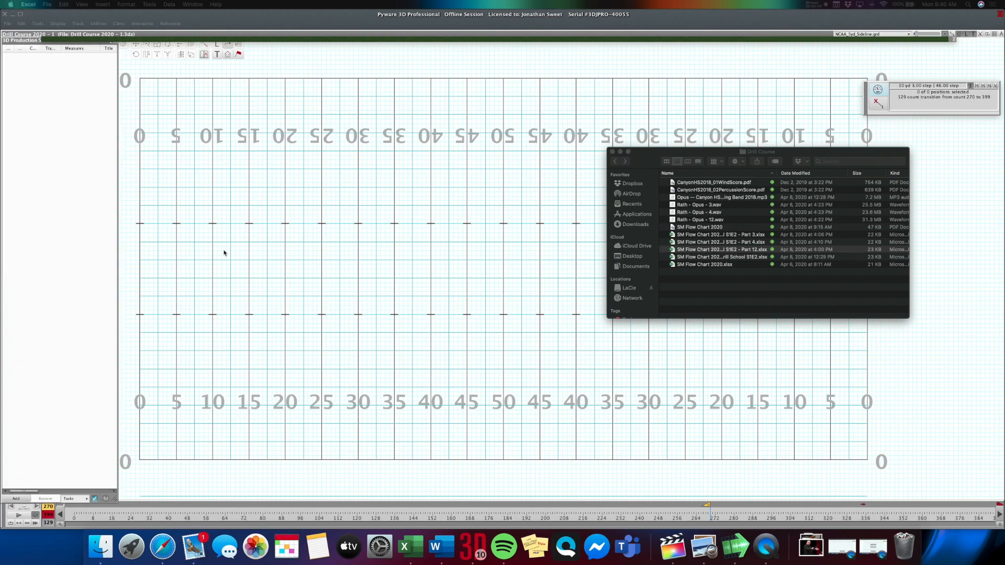
mouse_move(5, 262)
click(16, 498)
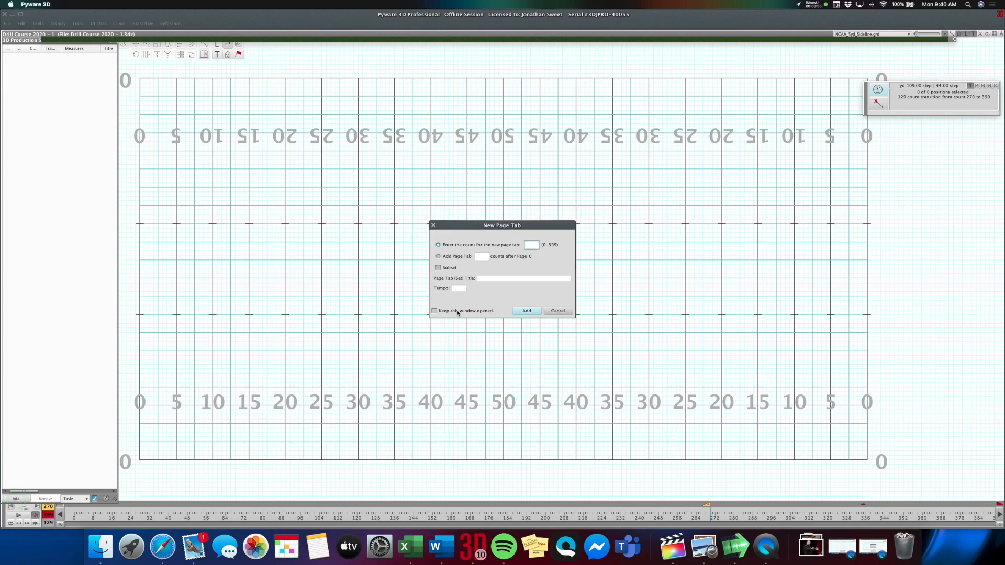
click(458, 312)
click(528, 311)
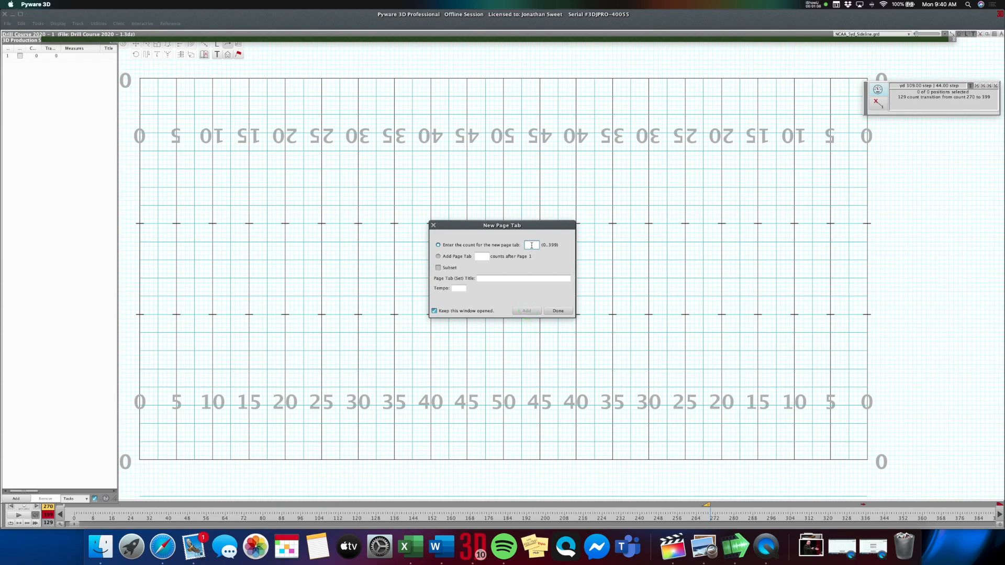
Add a page tab at count 32 and another one 24 counts after page 2.
click(531, 245)
text(32)
click(526, 310)
click(443, 258)
text(24)
click(525, 310)
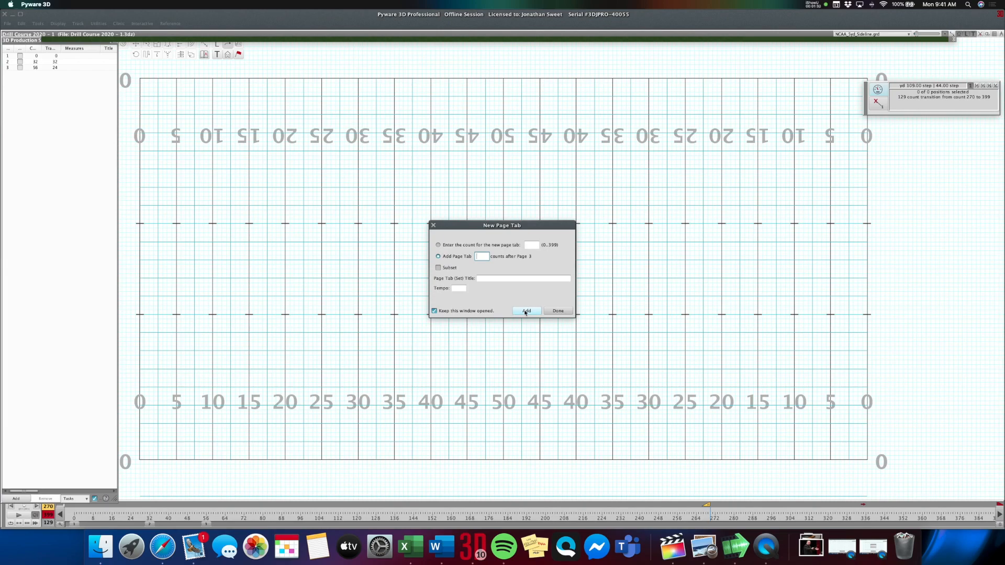
Add four page tabs after page 3 with transitions of 32, 16, 4 and 22 counts.
click(525, 311)
text(16)
click(525, 311)
text(4)
click(525, 310)
click(525, 311)
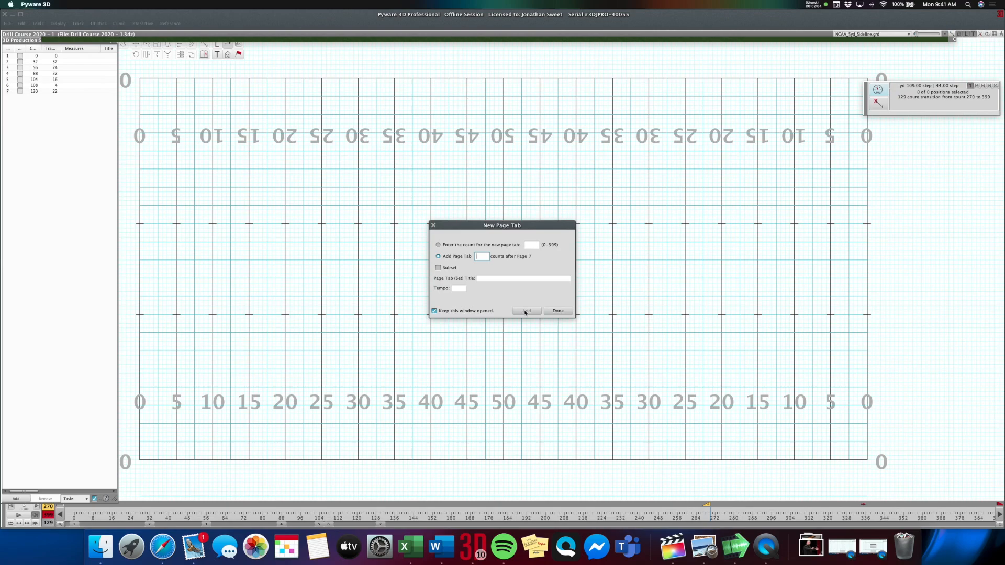
Add a page tab 12 counts after page 7, followed by four page tabs of 16 counts each.
text(12)
text(6)
click(525, 311)
text(1)
click(525, 312)
click(525, 311)
click(525, 311)
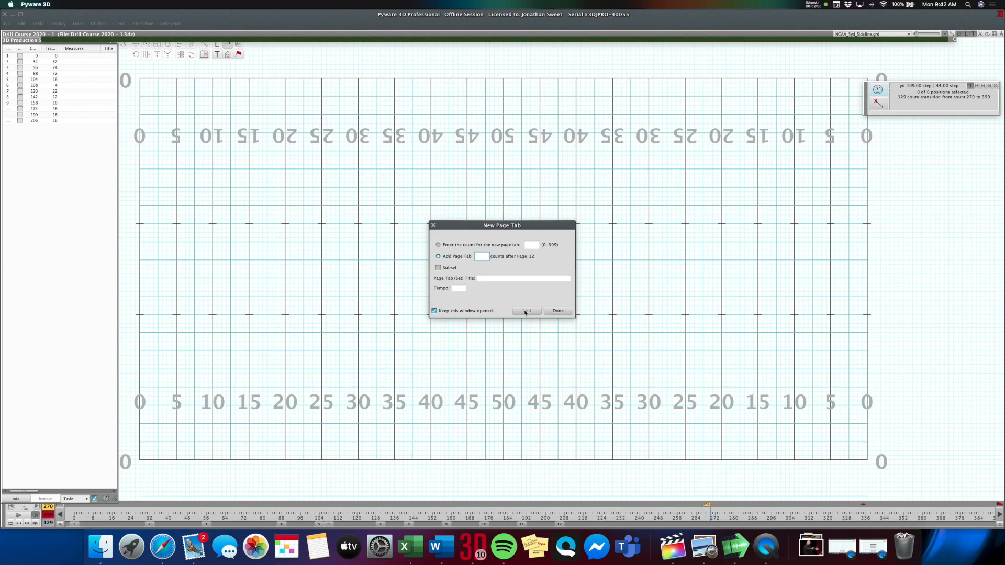
Add five page tabs after page 12 with transitions of 18, 20, 16, 16 and 18 counts.
text(8)
click(526, 310)
text(20)
click(525, 311)
text(16)
click(526, 311)
text(16)
click(525, 310)
text(18)
click(526, 311)
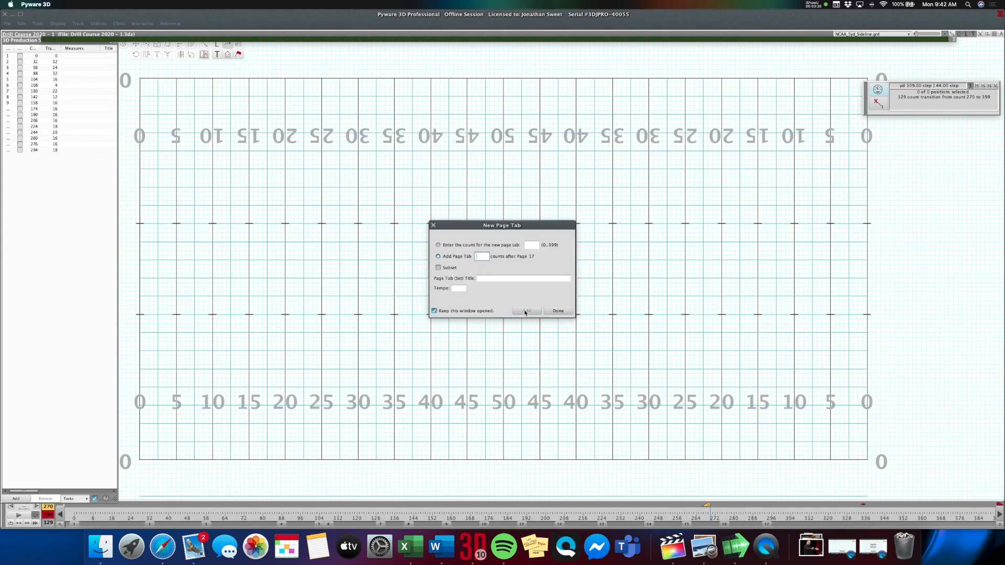
Add a final page tab 18 counts after page 17, finish adding page tabs and save the drill.
text(18)
click(525, 311)
click(559, 313)
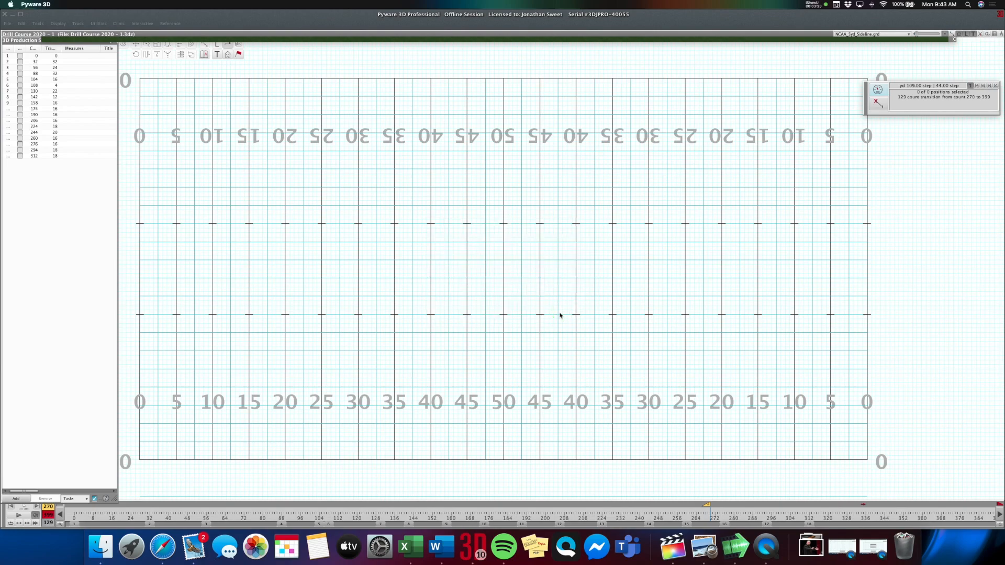
key(super+s)
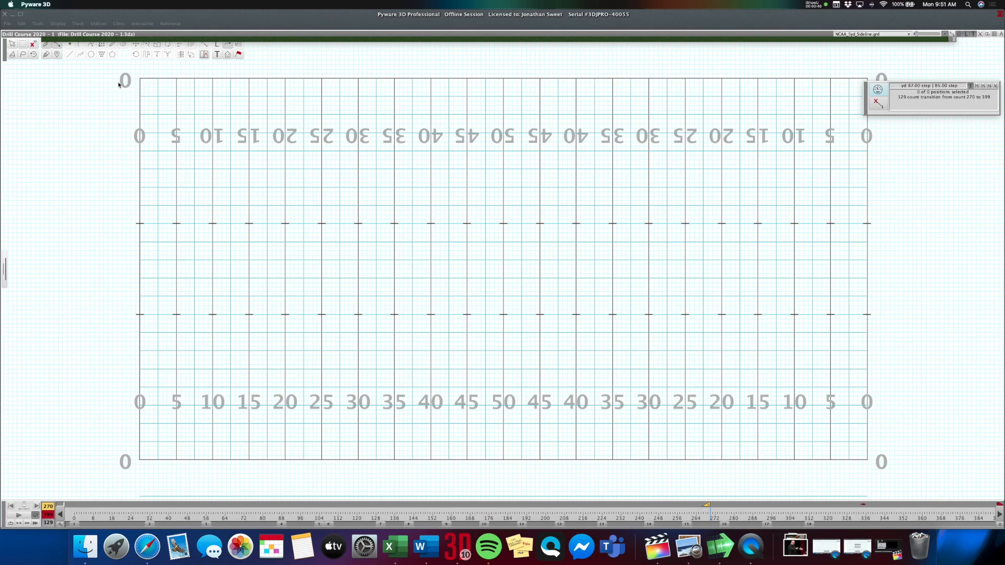
Place a single performer at count 0 on the 50-yard line, just in front of the front sideline.
click(71, 45)
click(75, 524)
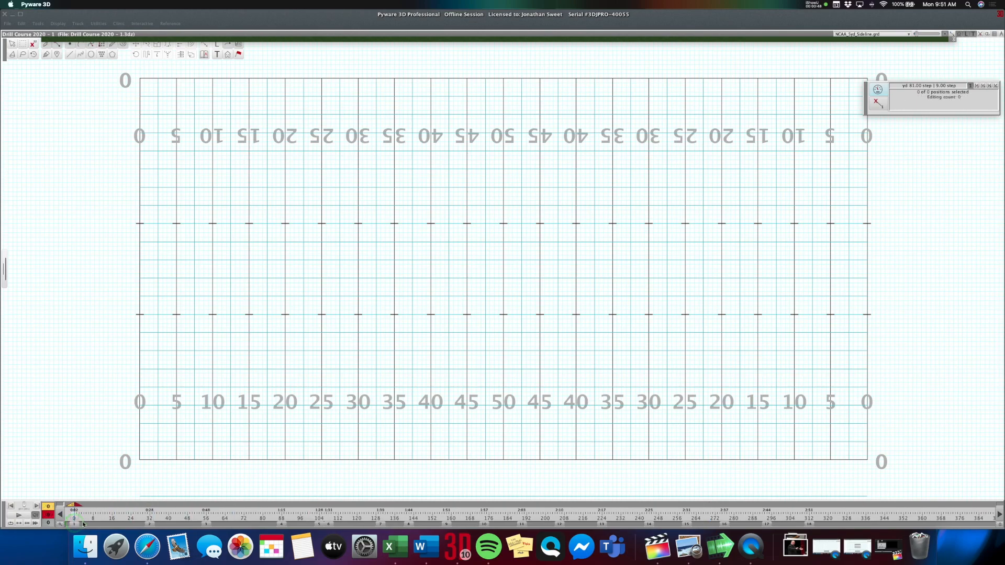
click(70, 45)
click(503, 477)
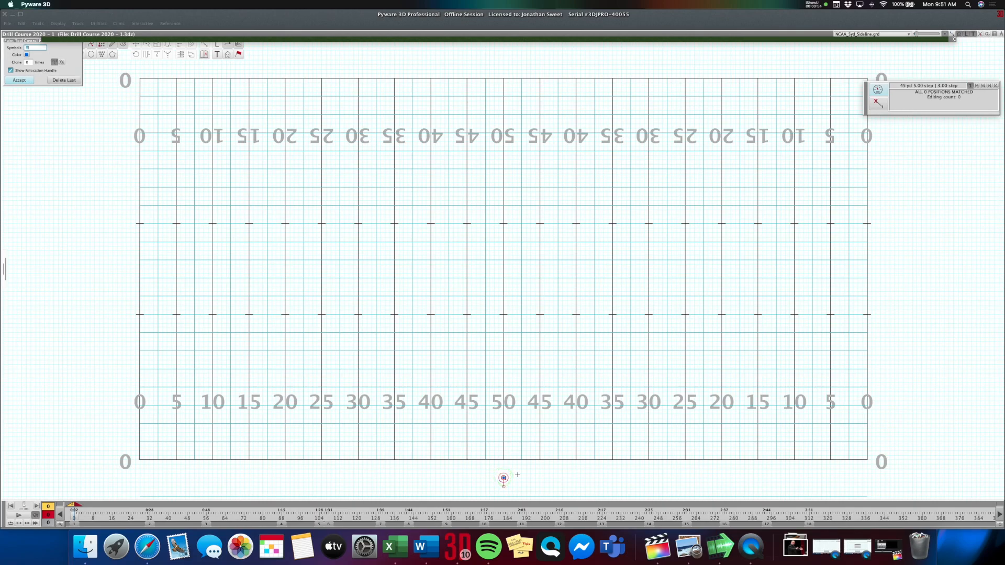
key(Return)
Select the new performer in front of the 50-yard line and set its symbol to P.
click(503, 477)
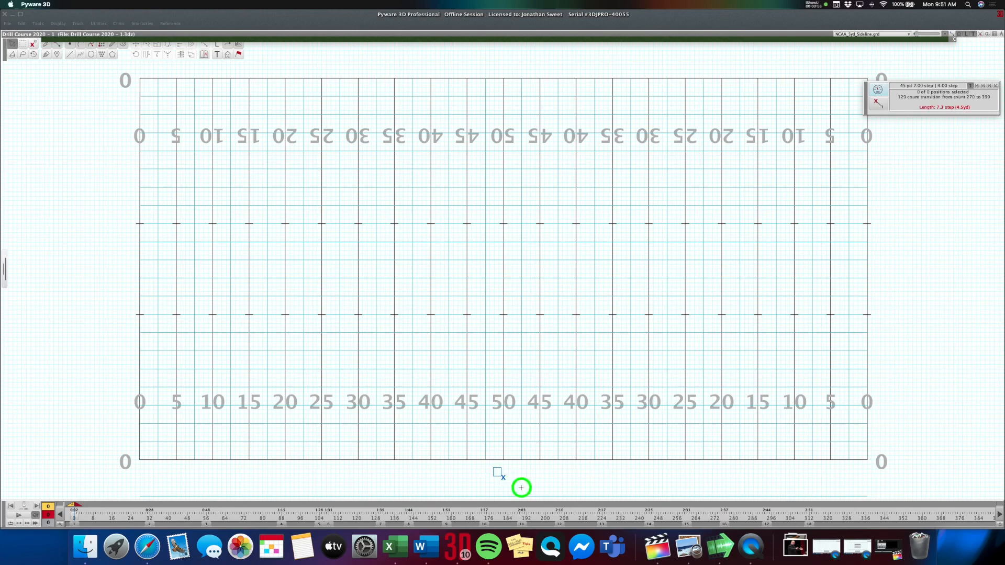
click(216, 51)
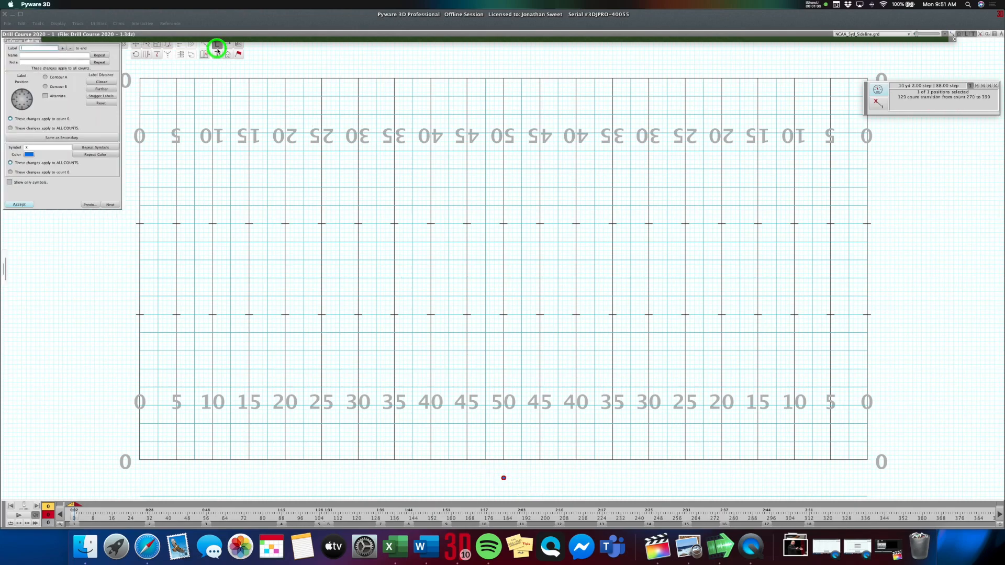
click(38, 146)
double_click(39, 146)
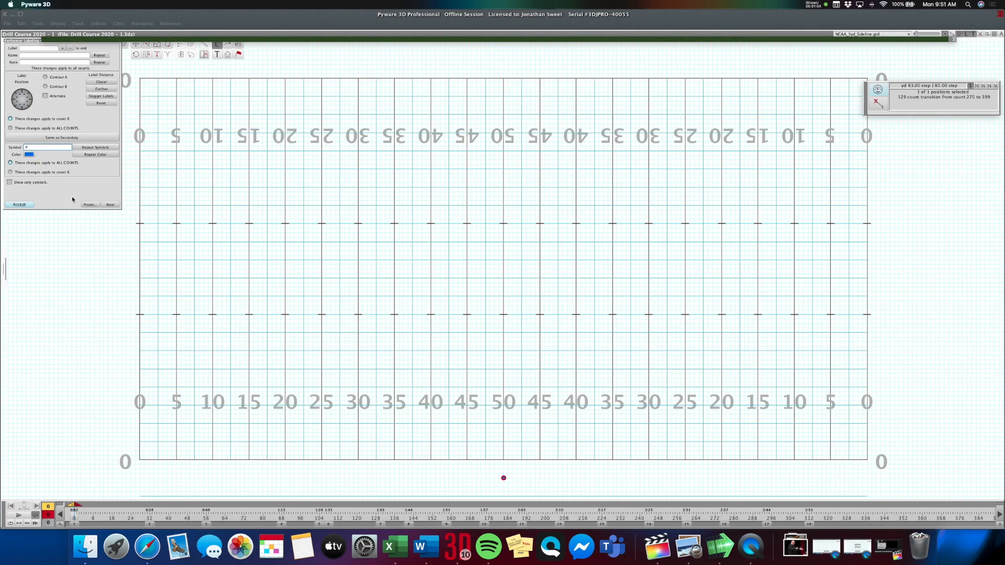
click(30, 205)
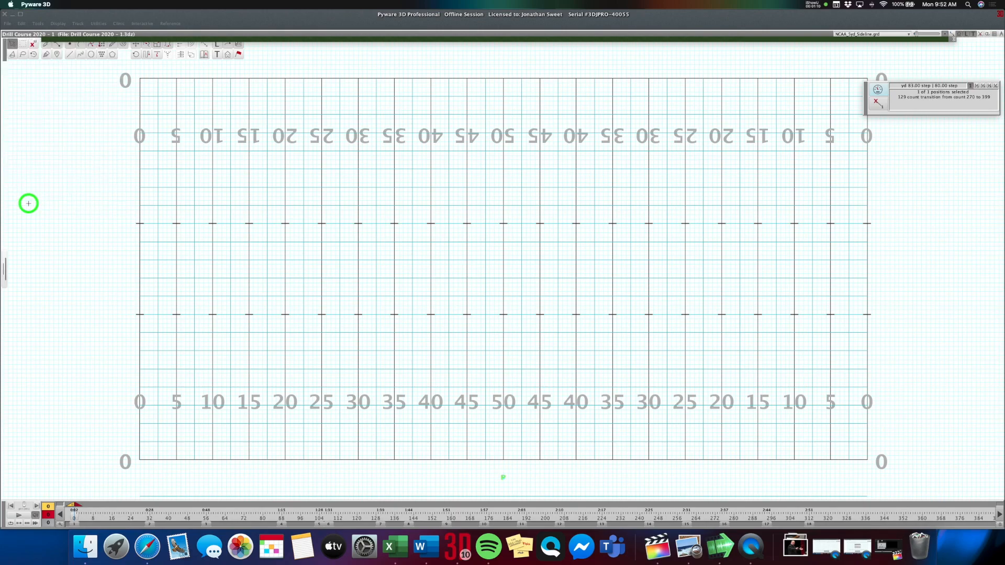
Assign the Large Pit 1 pit prop to the selected P performer in the Visuals Editor.
click(239, 54)
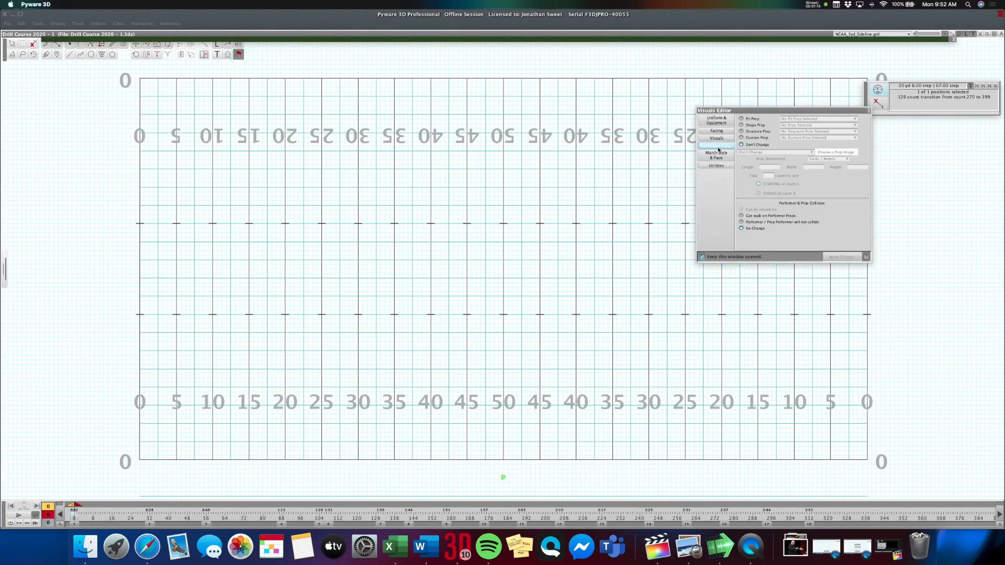
click(752, 118)
click(798, 119)
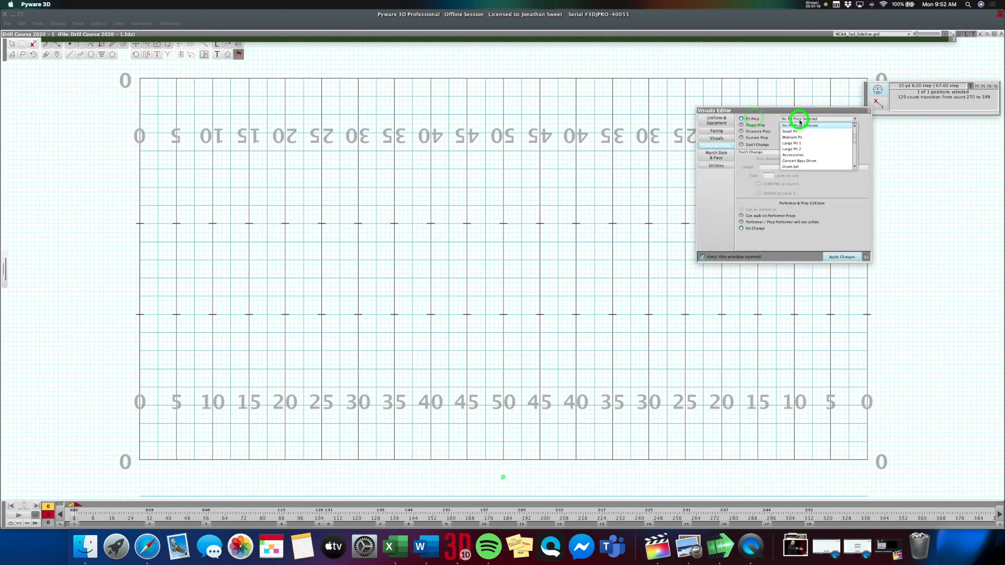
click(802, 143)
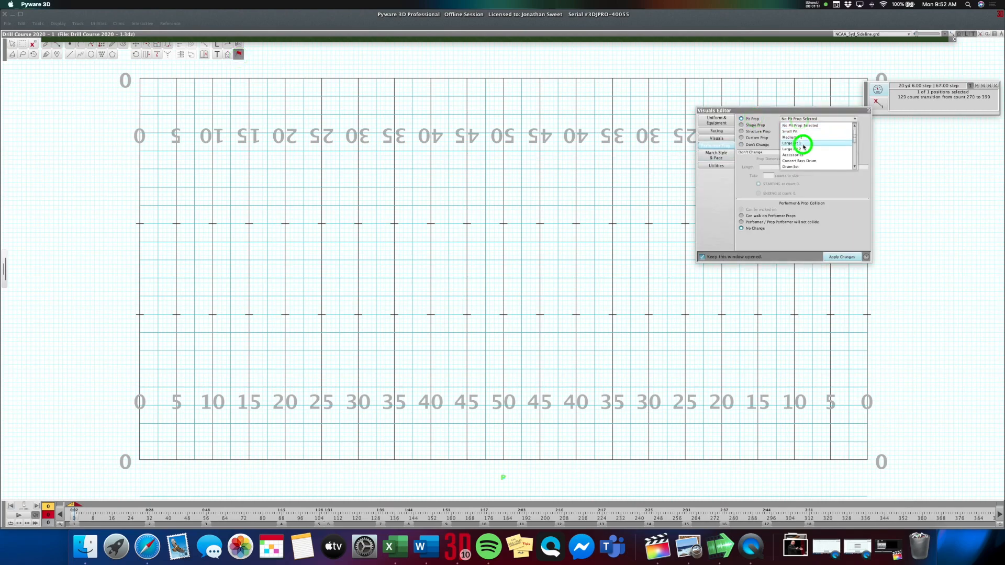
click(843, 257)
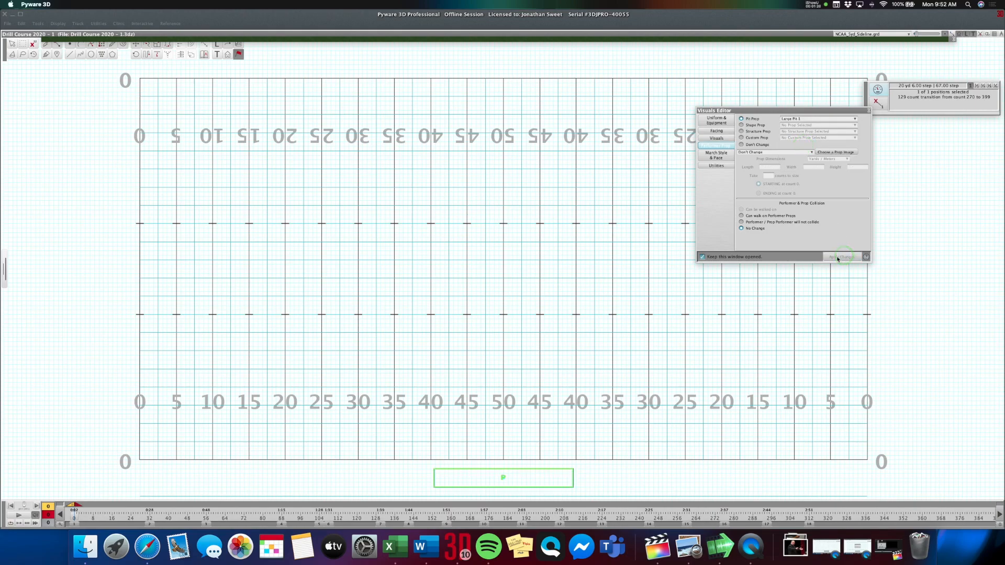
Expand the 3D view to inspect the pit on the field, make its window narrower and collapse it again.
click(506, 42)
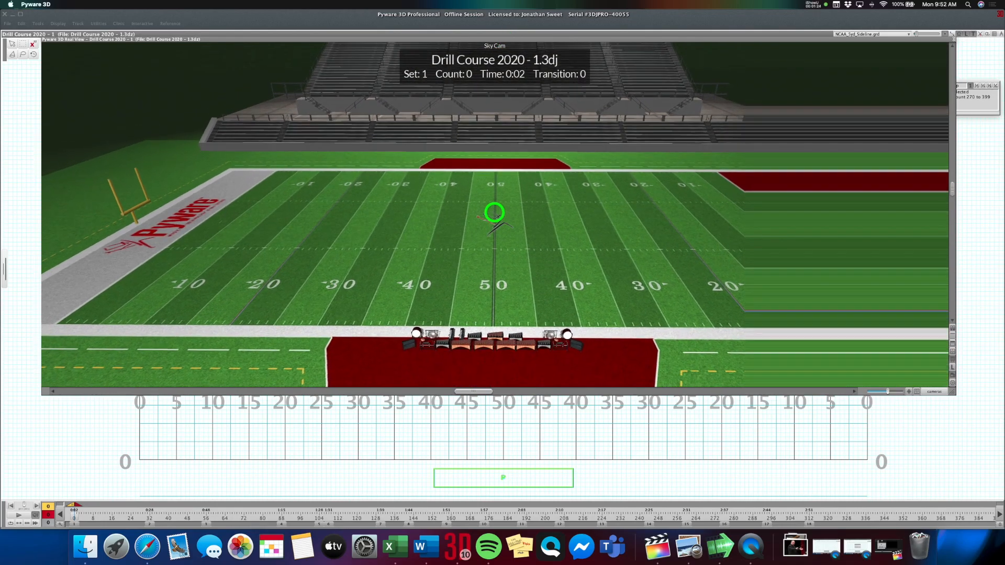
drag(953, 393, 719, 402)
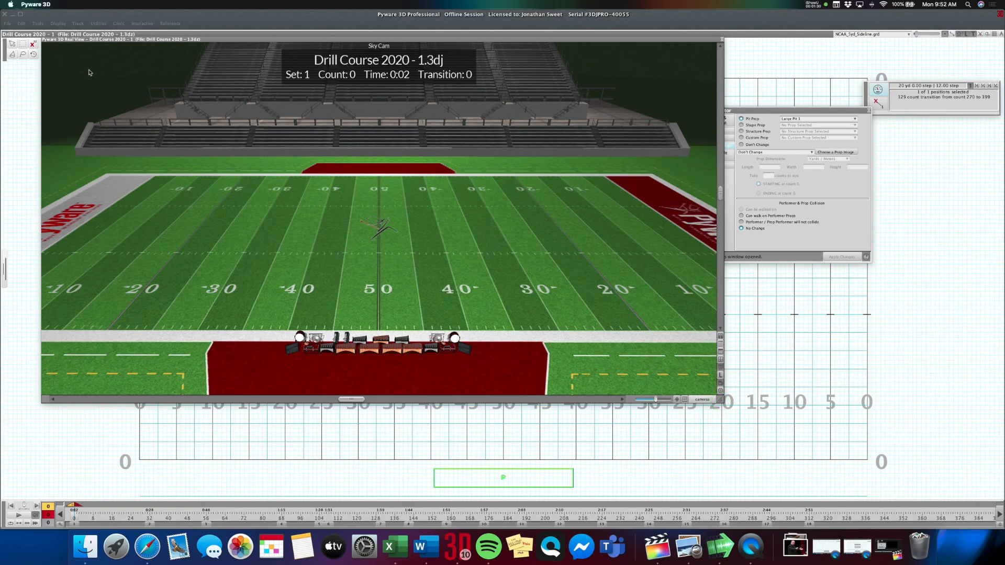
double_click(112, 39)
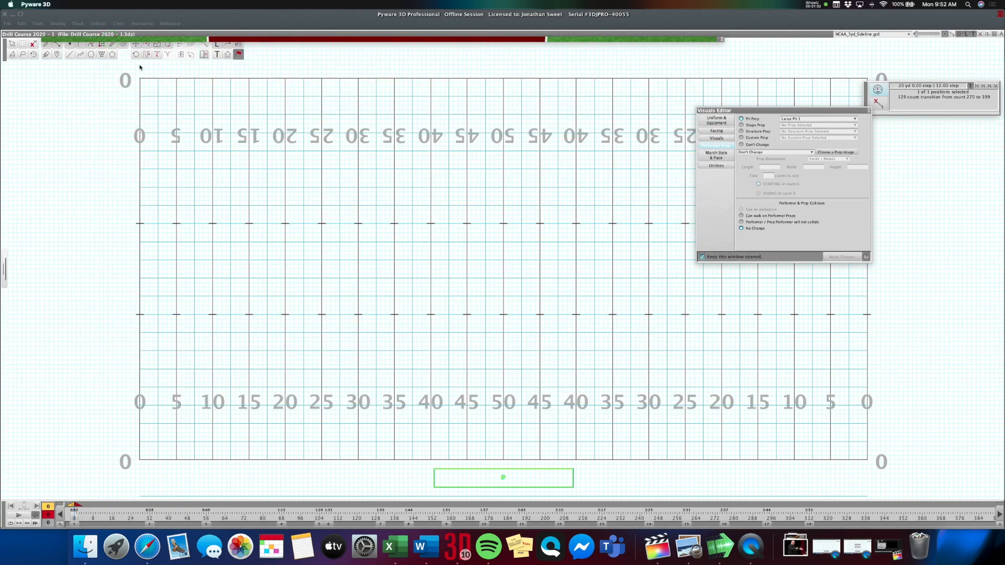
Place three performers in front of the pit, one on each 30-yard line and one on the 50-yard line.
click(229, 155)
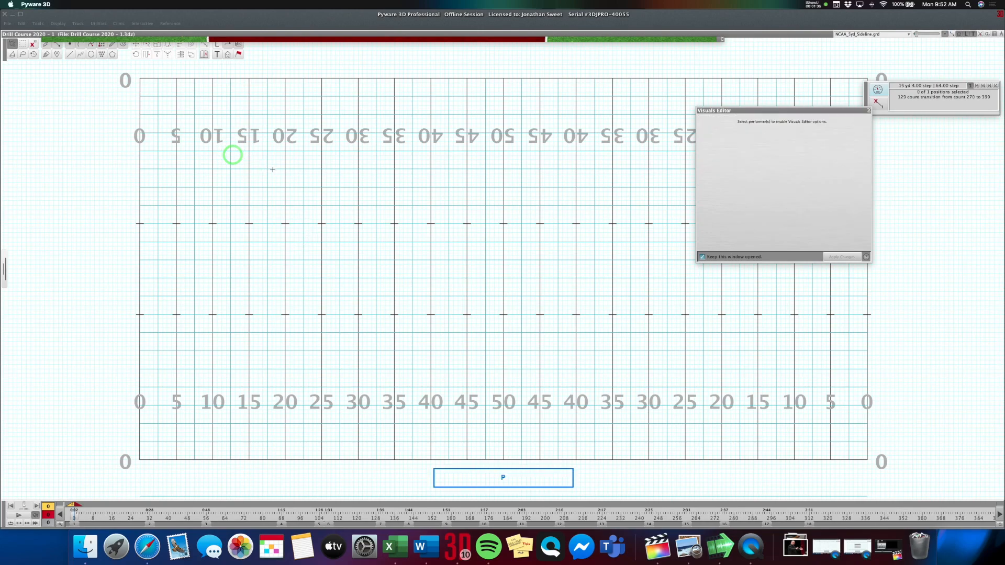
click(69, 45)
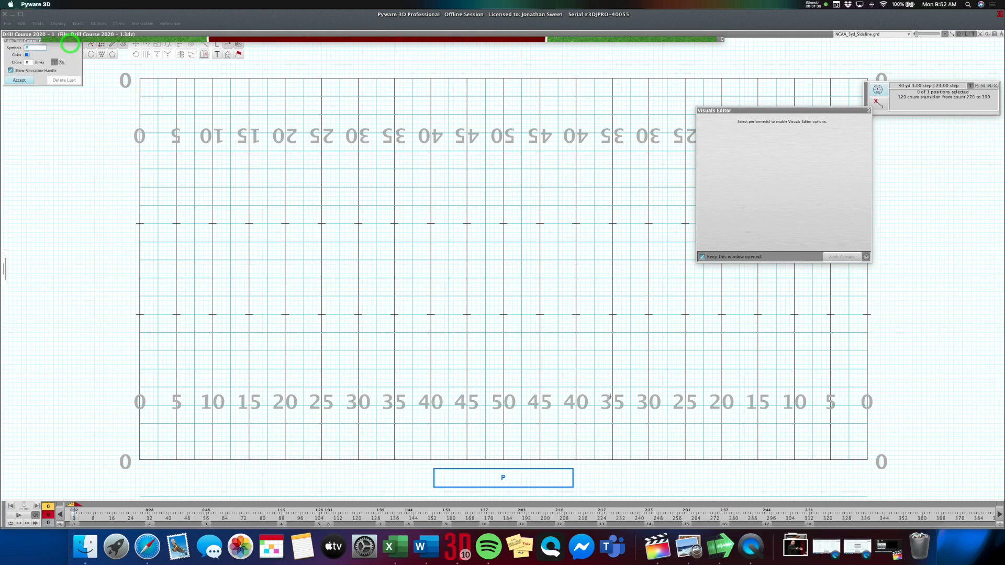
click(994, 34)
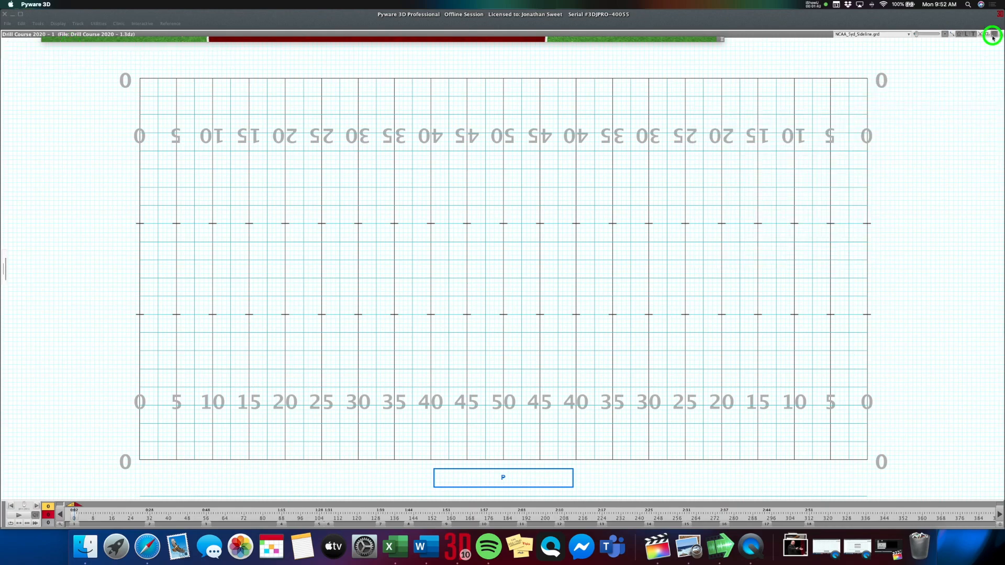
drag(477, 391, 474, 266)
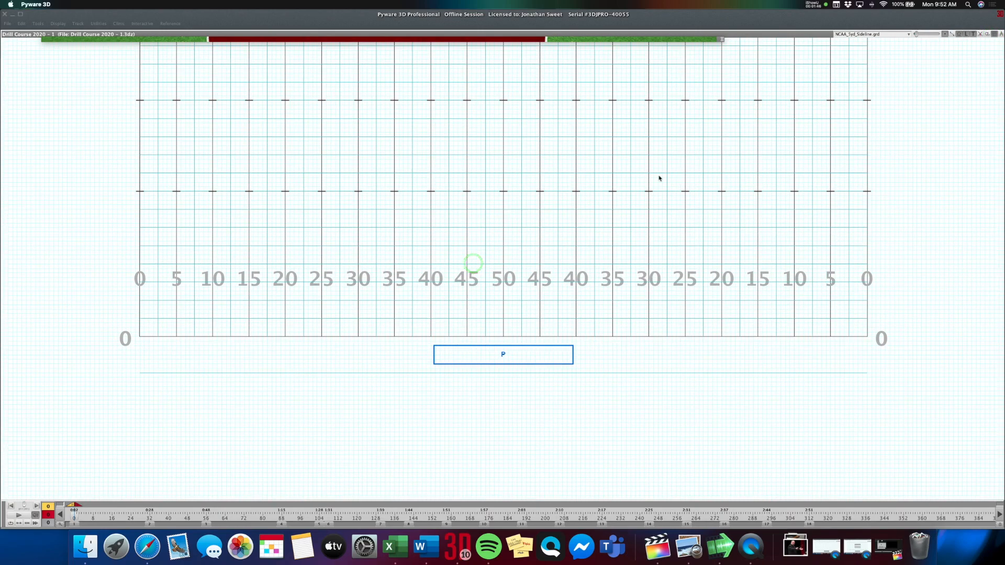
click(996, 35)
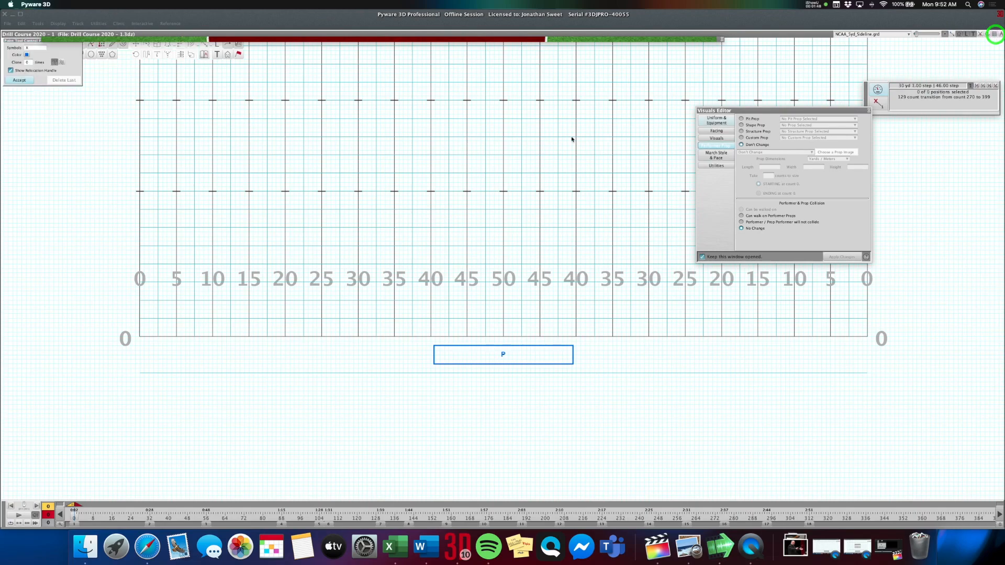
click(358, 388)
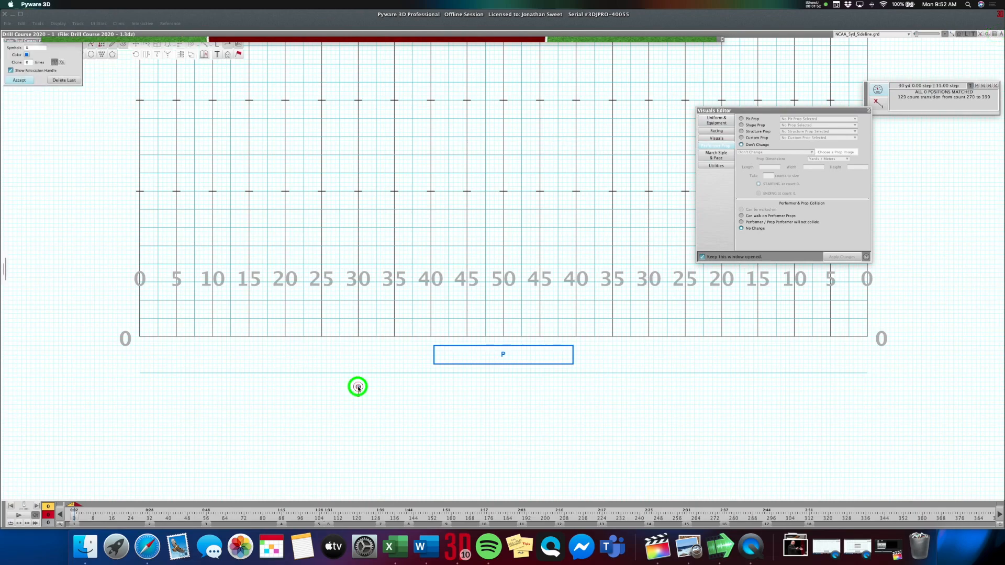
click(504, 387)
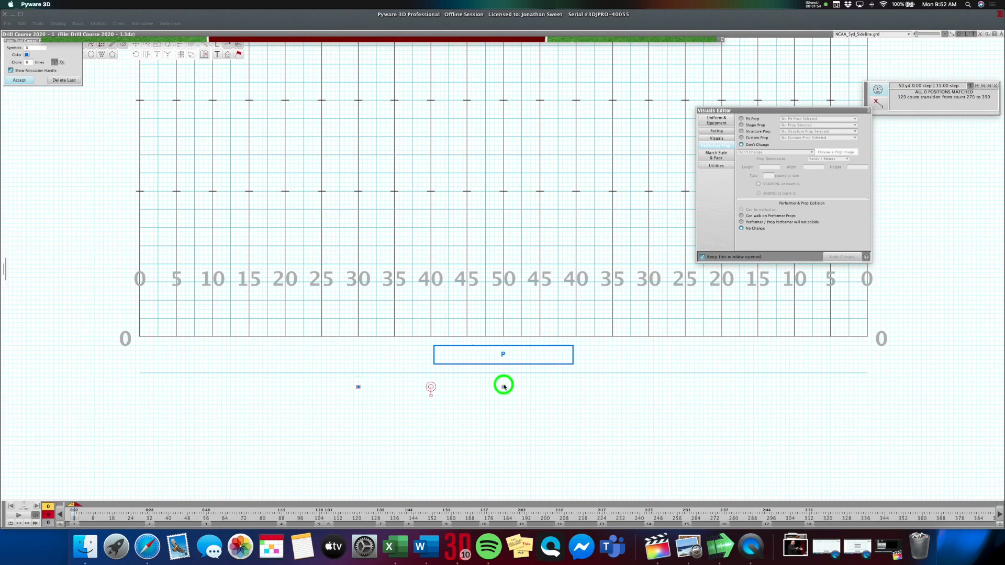
click(648, 383)
Set the symbol of the three new performers to P and accept their placement.
double_click(31, 49)
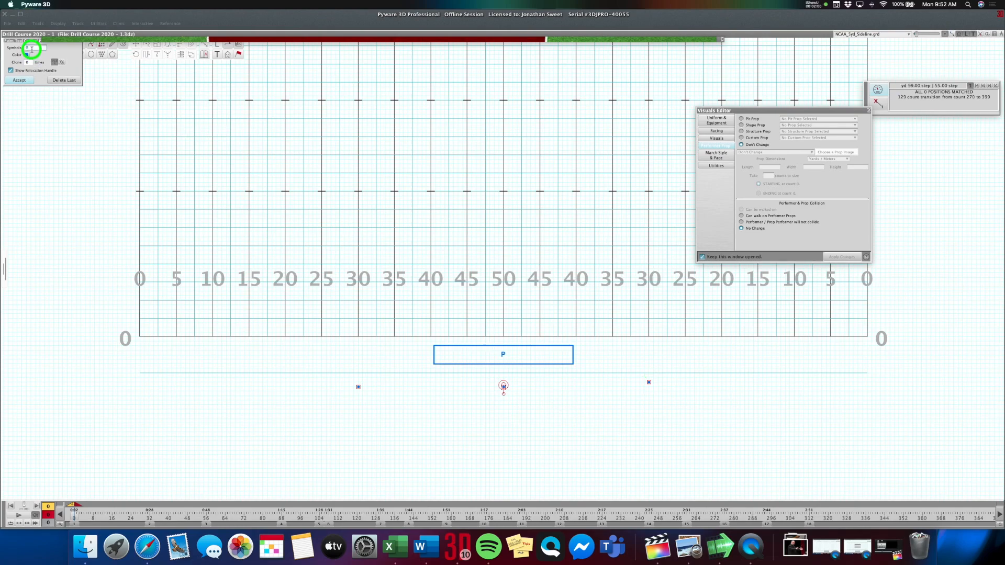
text(P)
click(21, 80)
click(21, 81)
Move the P performer on the right-hand 30-yard line into a straight row with the other two.
drag(341, 378, 383, 398)
click(146, 44)
drag(648, 382, 648, 387)
key(Return)
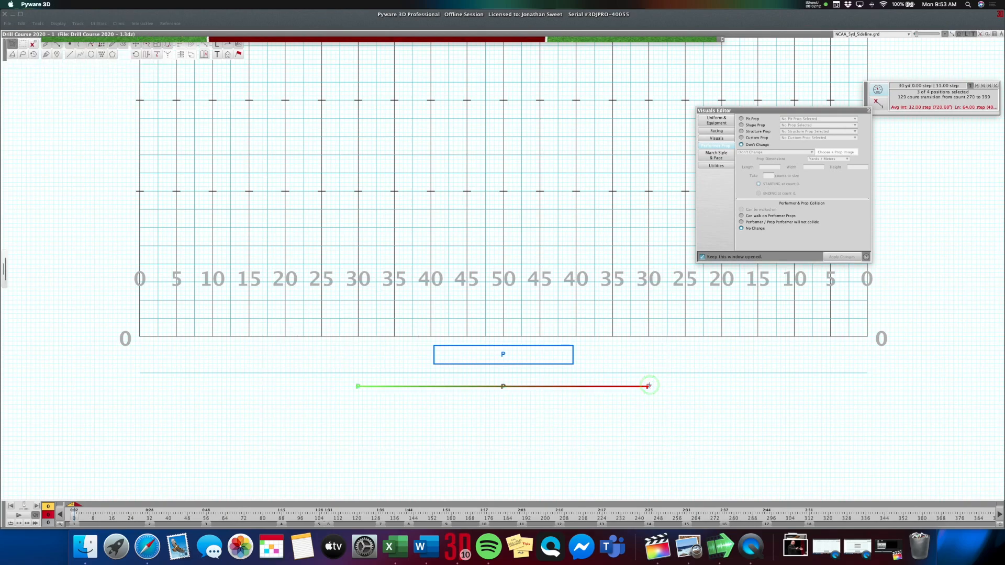
Assign a podium structure prop that can be walked on to the three P performers, and check it in the 3D view.
click(756, 131)
click(805, 131)
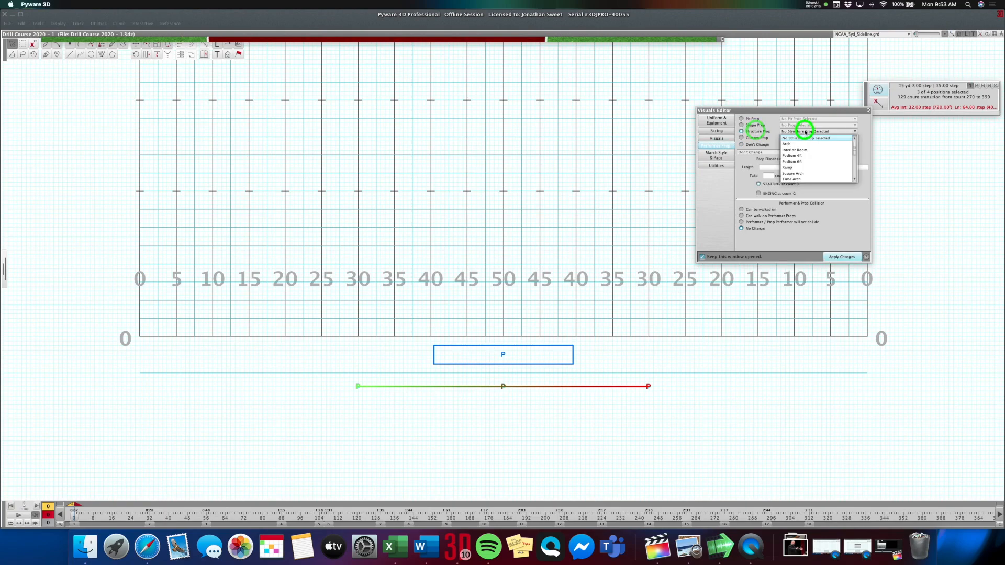
click(801, 161)
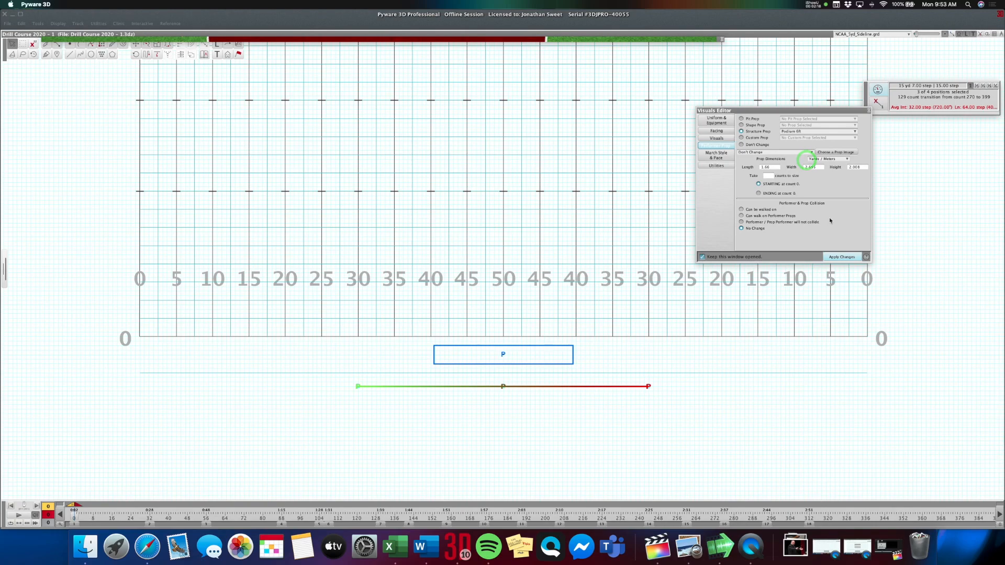
click(764, 210)
click(849, 259)
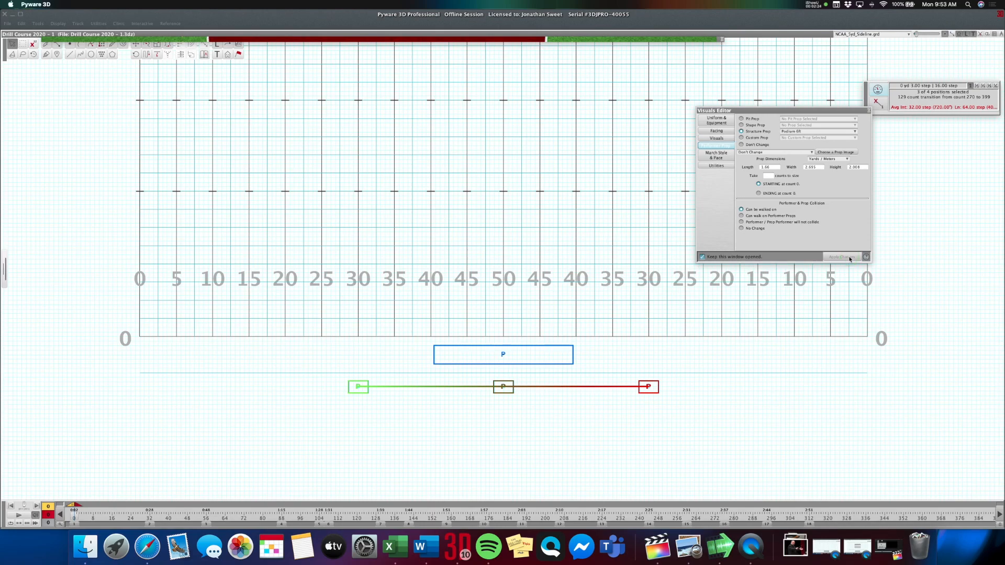
click(469, 41)
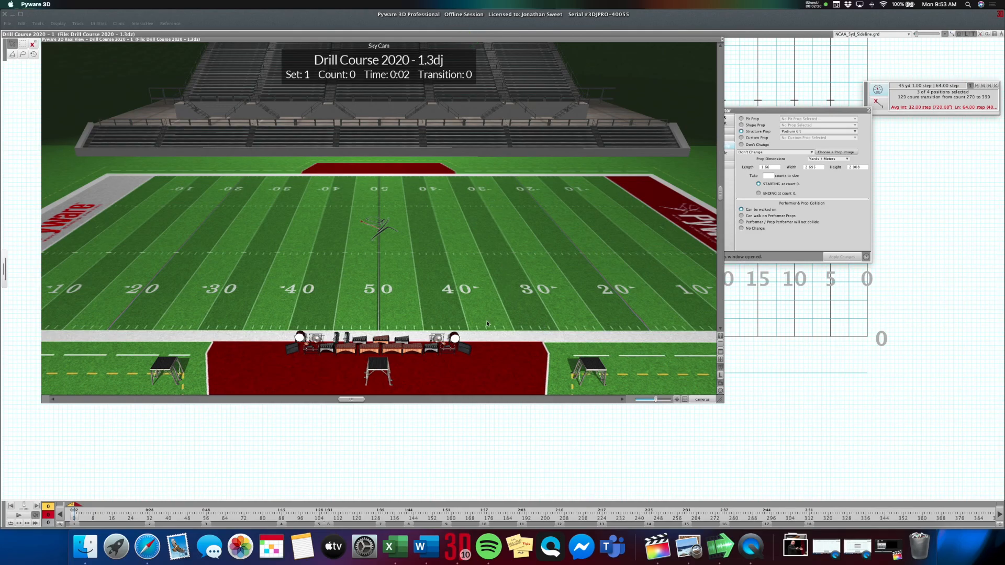
click(443, 40)
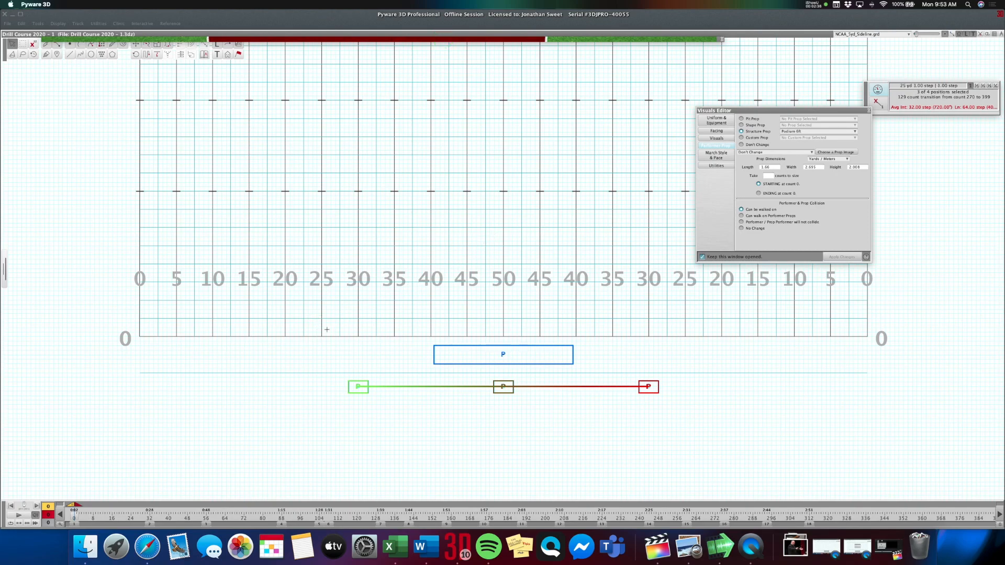
Place three more performers directly in front of the podiums on both 30-yard lines and the 50-yard line.
click(342, 355)
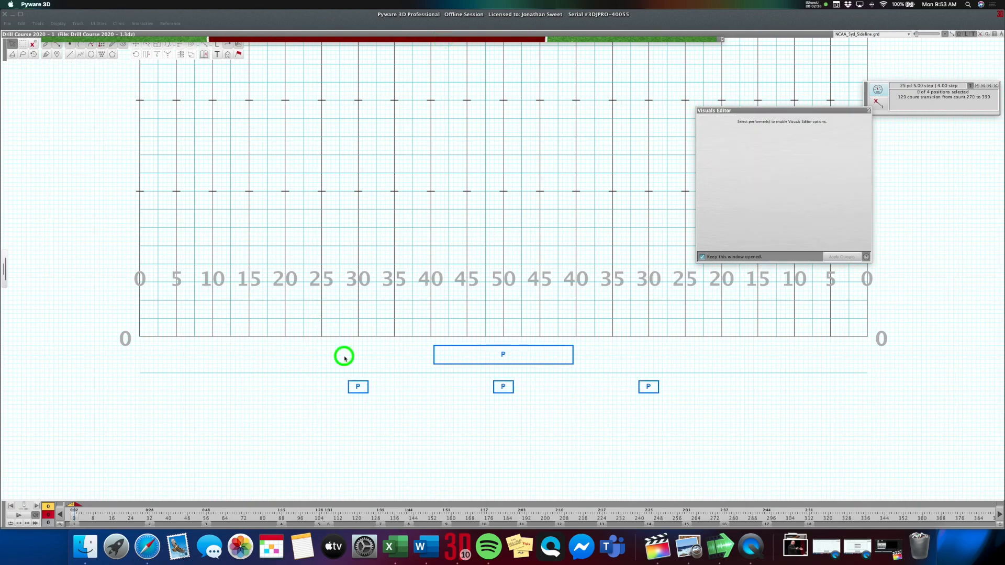
click(71, 45)
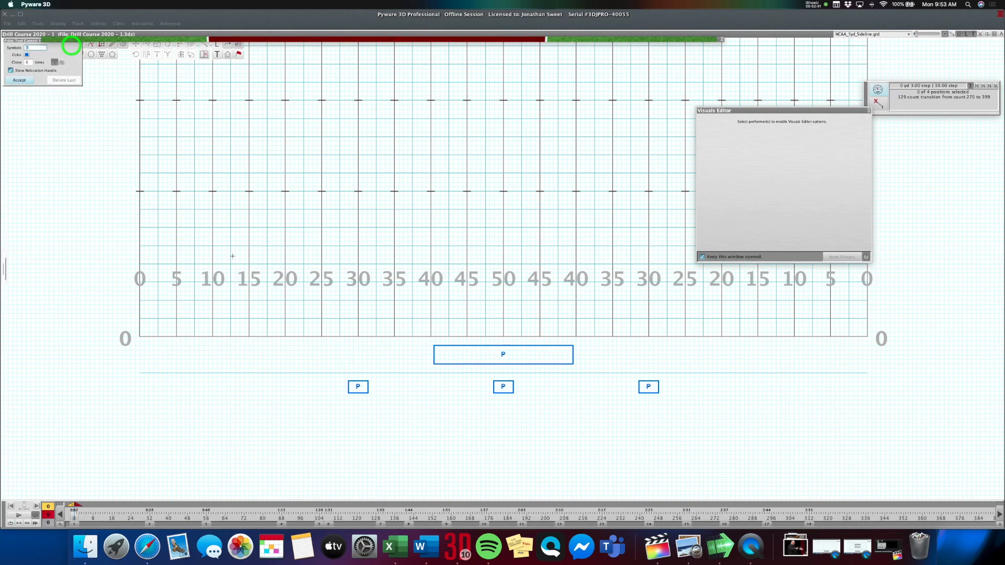
click(358, 400)
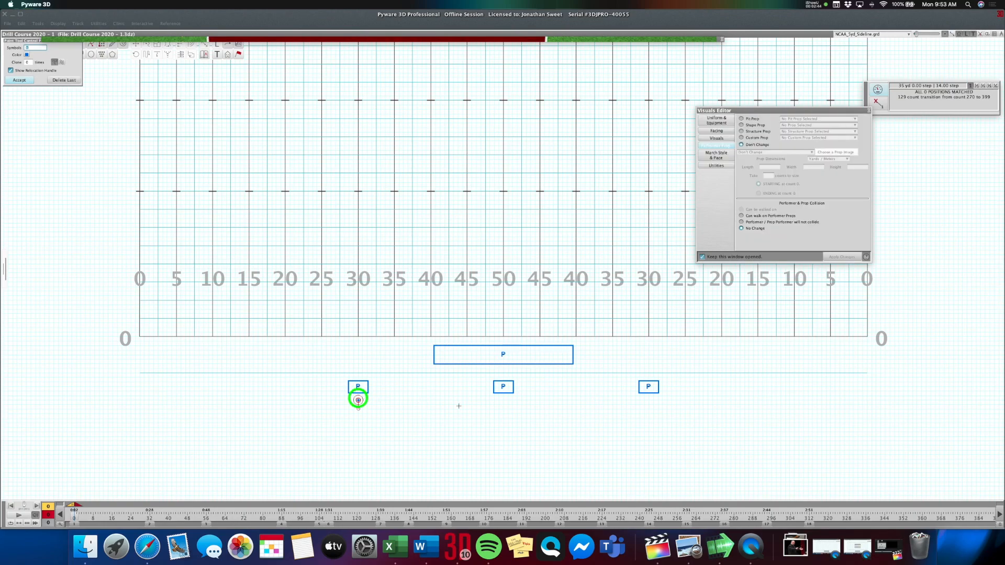
click(503, 400)
click(647, 401)
key(Return)
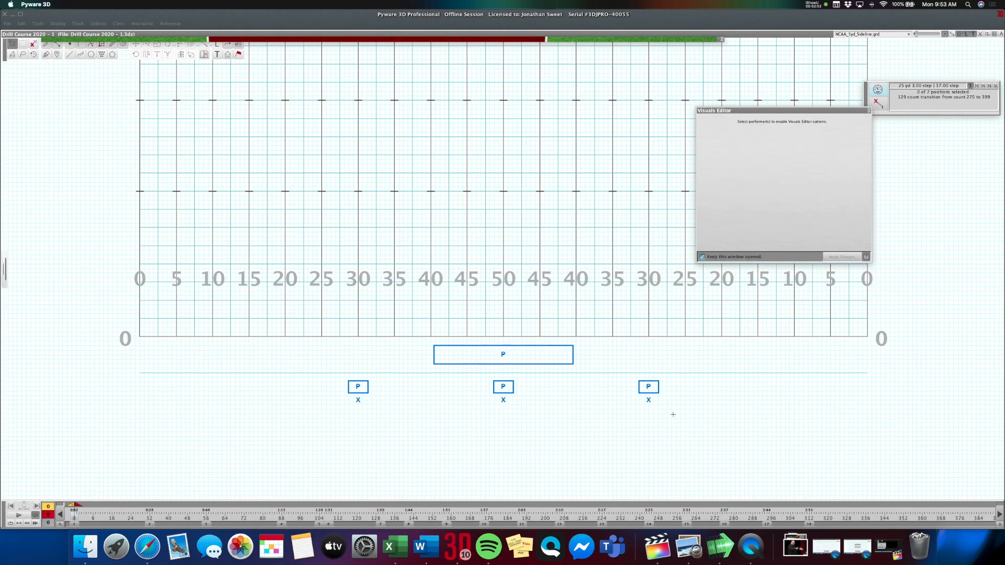
Select the three performers in front of the podiums and set their symbols to P with Repeat Symbols.
click(358, 400)
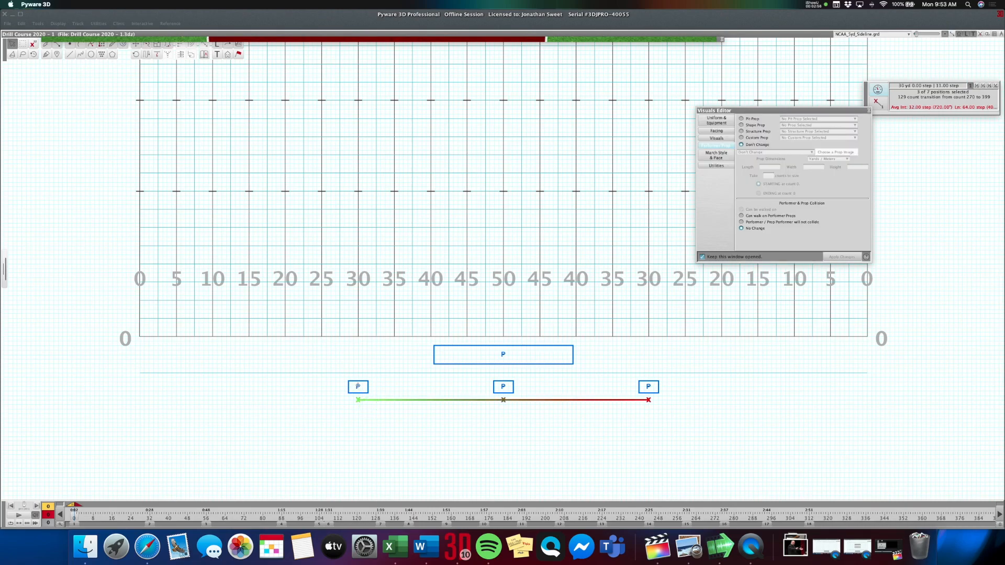
click(217, 43)
click(37, 147)
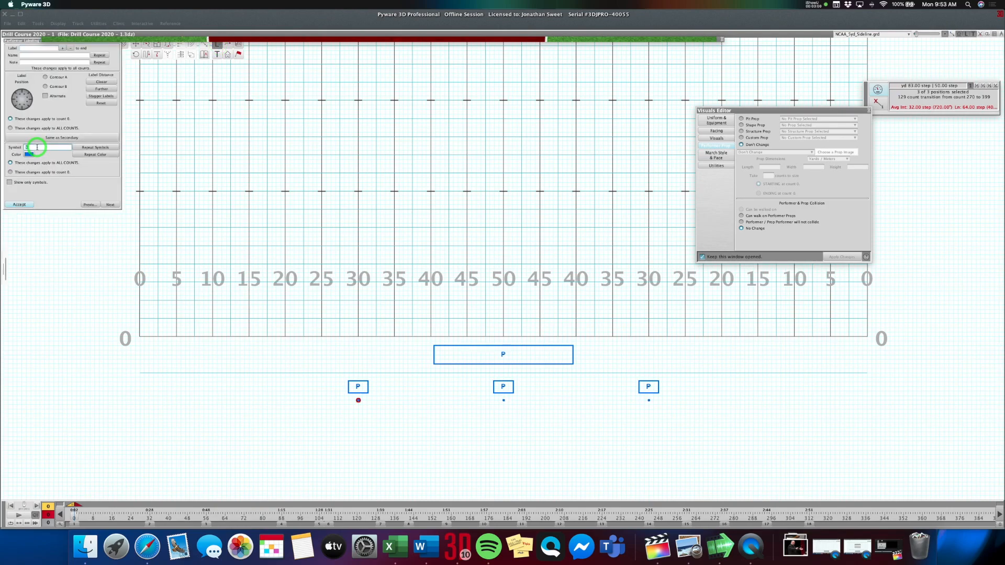
click(95, 147)
click(30, 205)
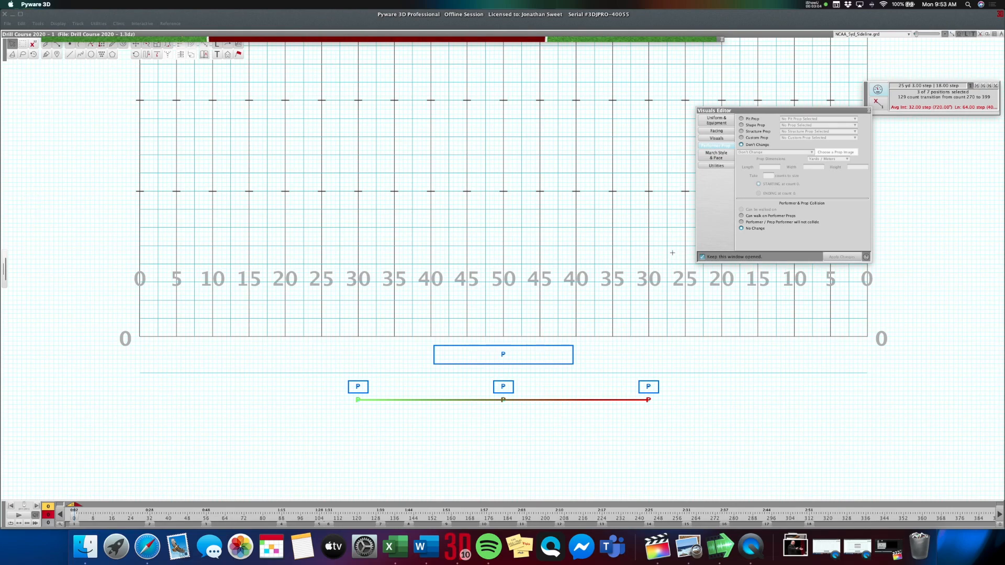
Allow the three selected performers to walk on performer props and apply the change.
click(766, 218)
click(837, 258)
click(135, 45)
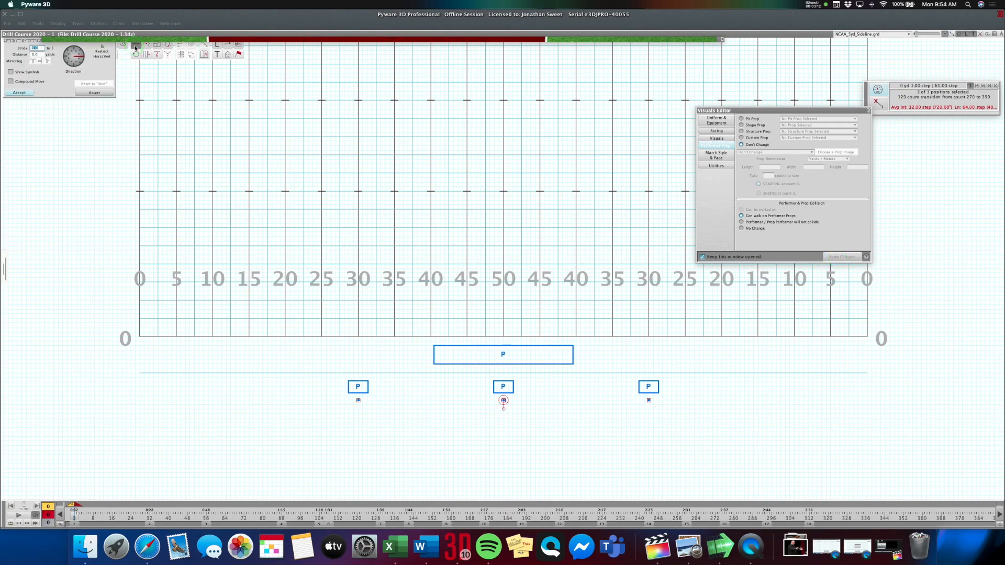
Select the three performers in front of the podiums and set their fixed facing direction toward the field.
click(370, 403)
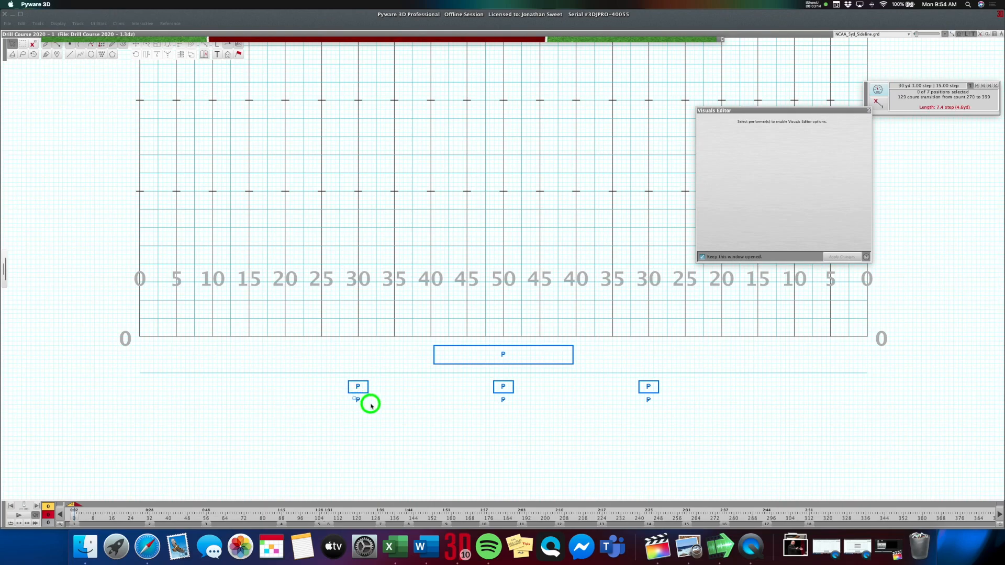
click(718, 131)
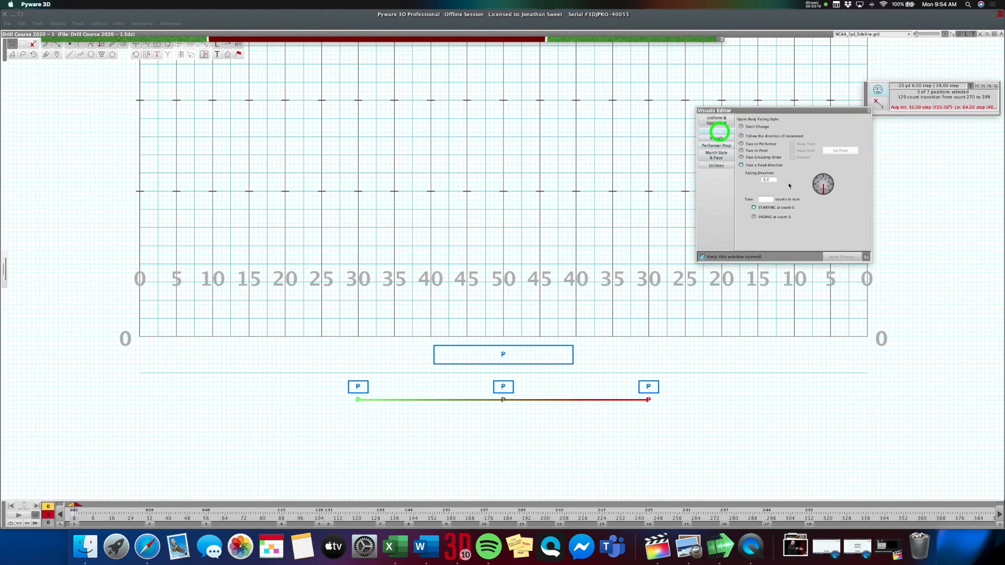
click(823, 176)
click(842, 257)
Give the three selected performers the Pit Play 1 upper-body pose.
click(717, 139)
click(785, 129)
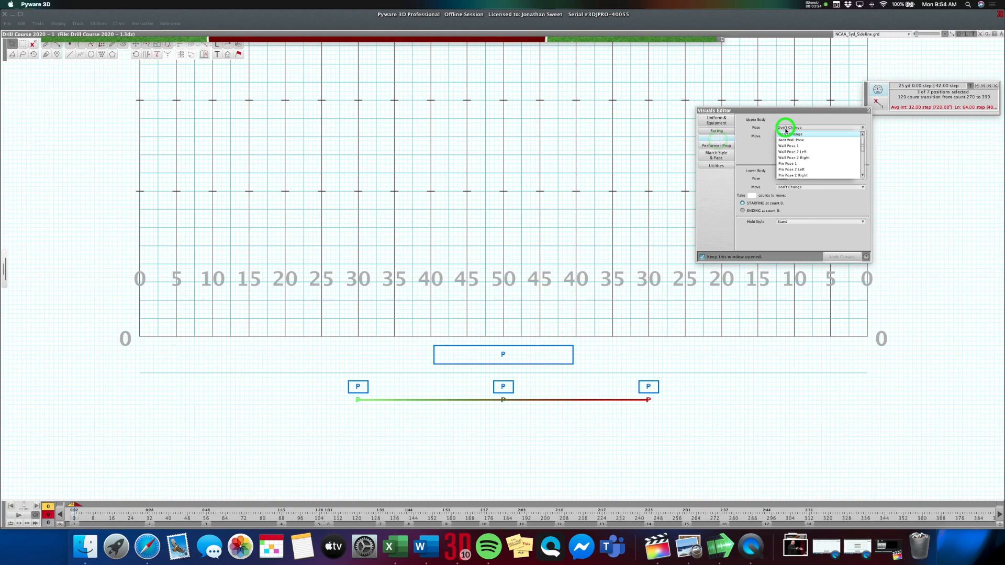
scroll(800, 153, down, 2)
click(793, 148)
click(842, 257)
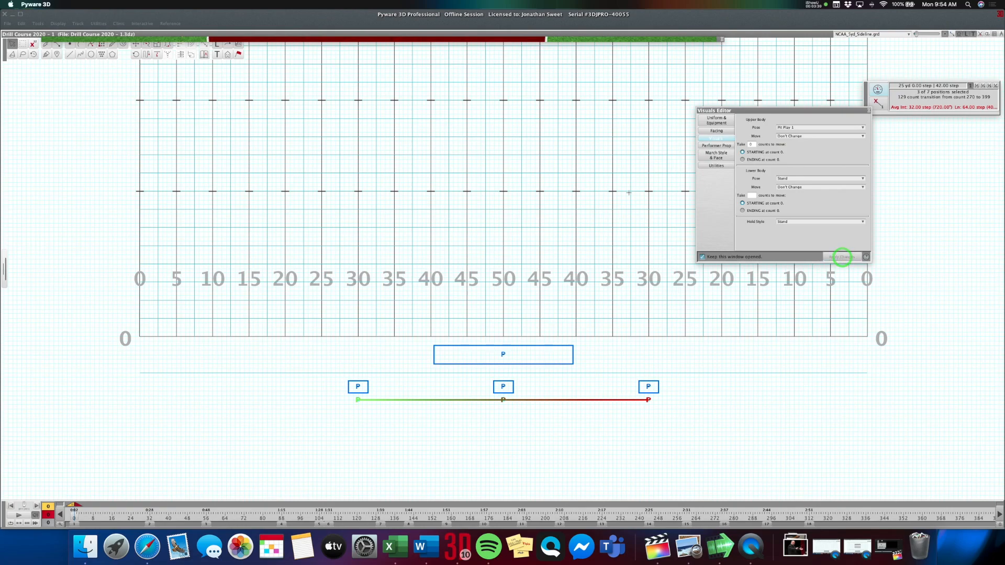
Push the three performers onto their podiums and check them in the 3D view.
click(137, 46)
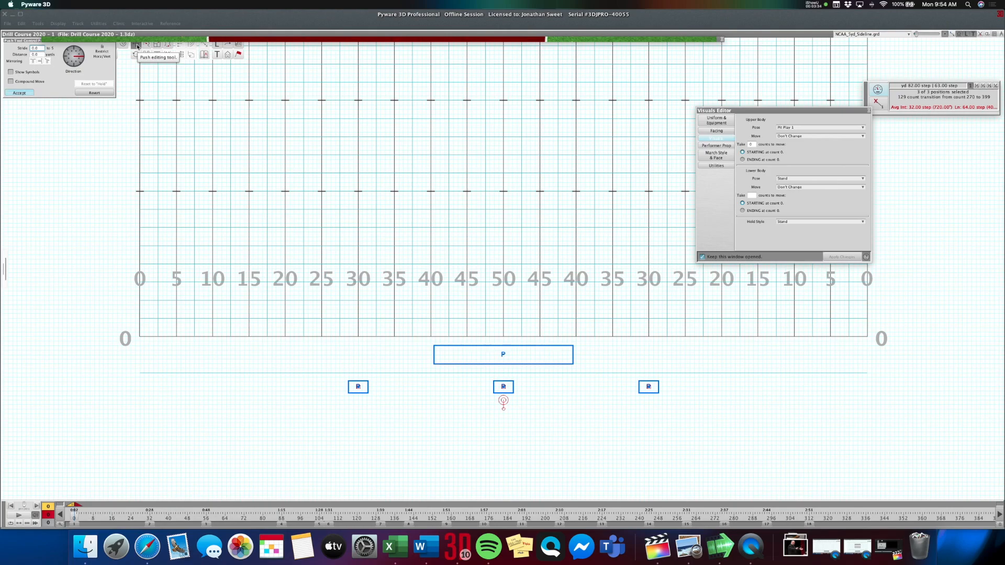
click(283, 42)
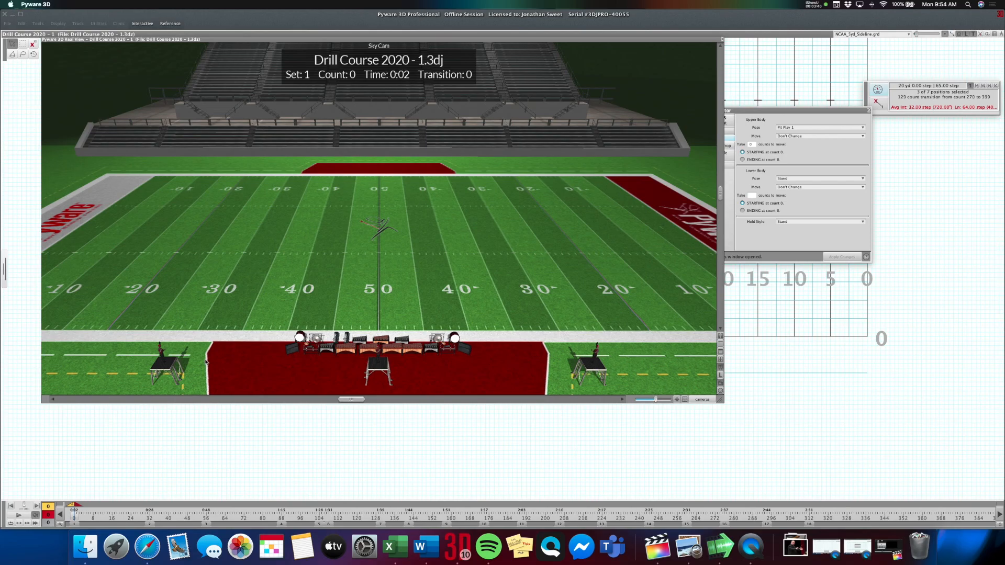
click(368, 40)
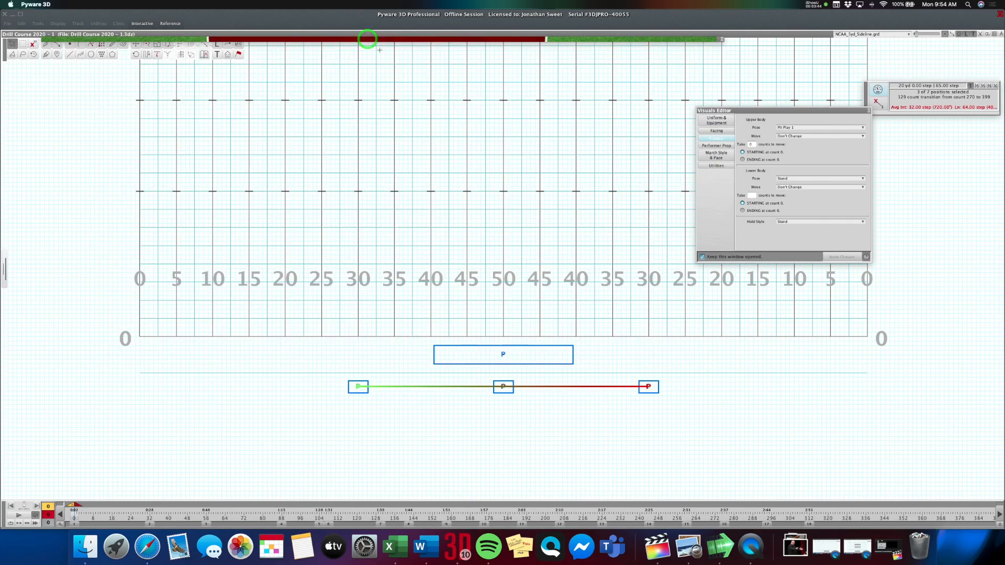
Bring the whole football field back into view in the drawing window.
click(994, 35)
drag(572, 196, 574, 285)
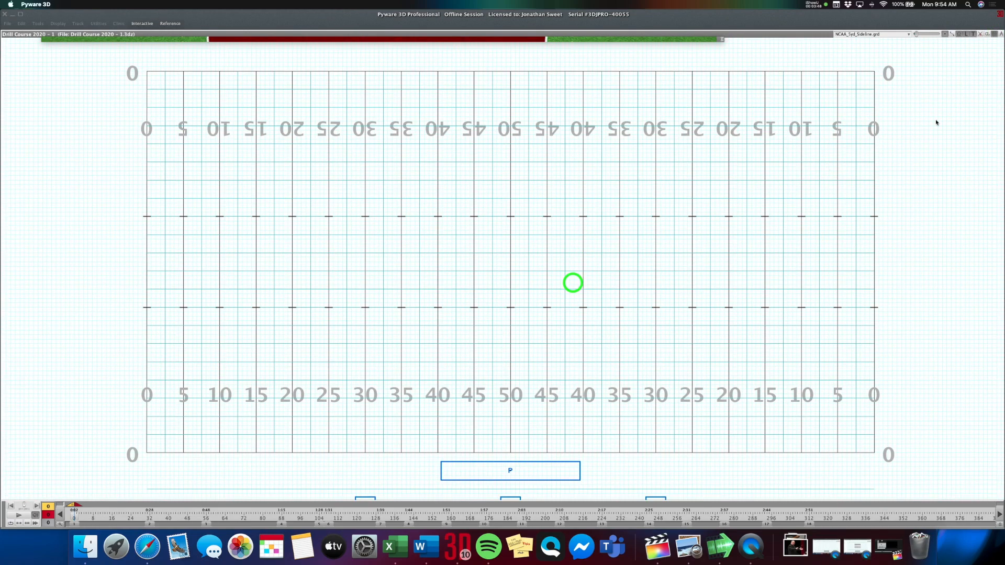
click(995, 35)
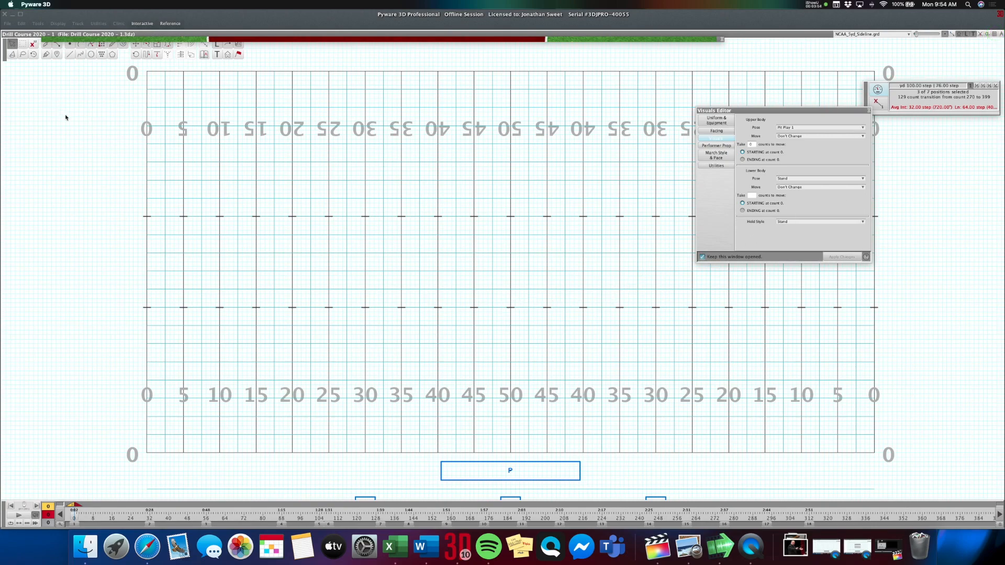
click(70, 44)
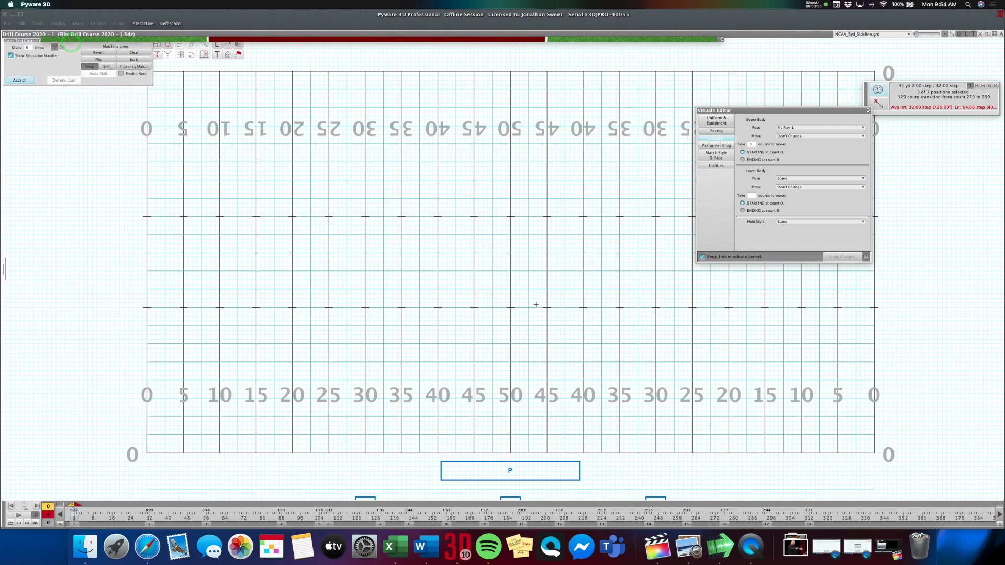
click(511, 307)
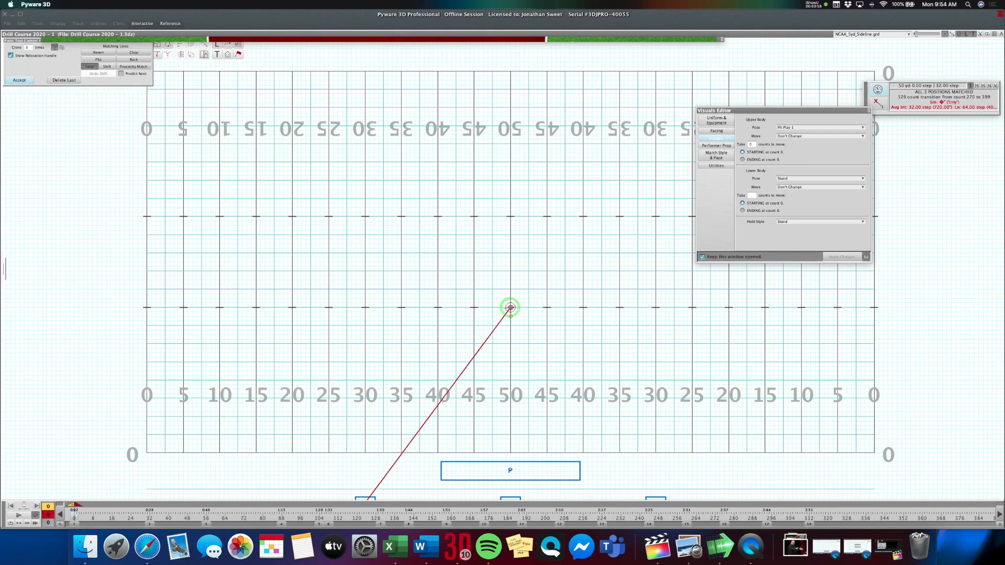
click(503, 308)
click(485, 301)
Add a single performer on the 50-yard line at the front hash.
click(70, 44)
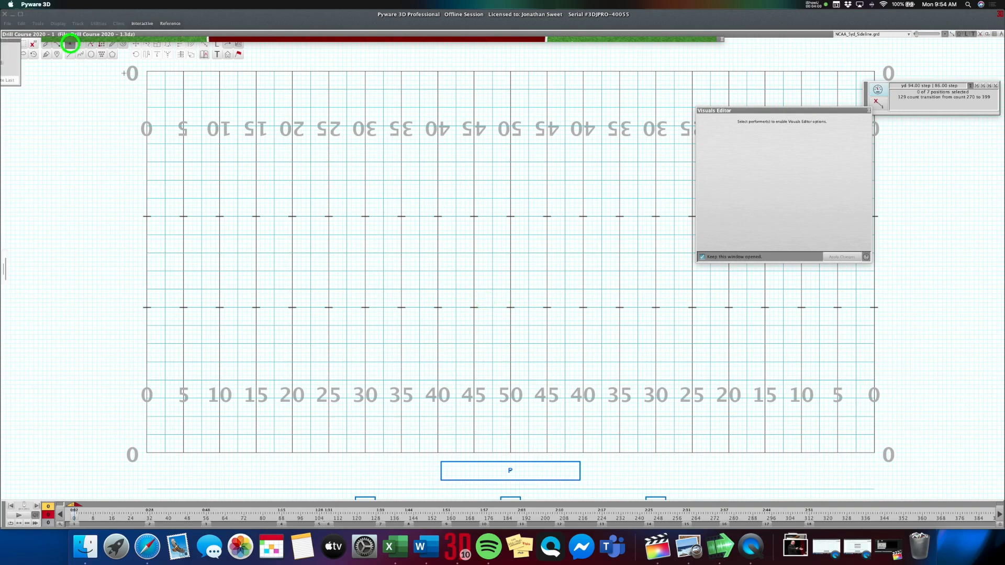
click(510, 307)
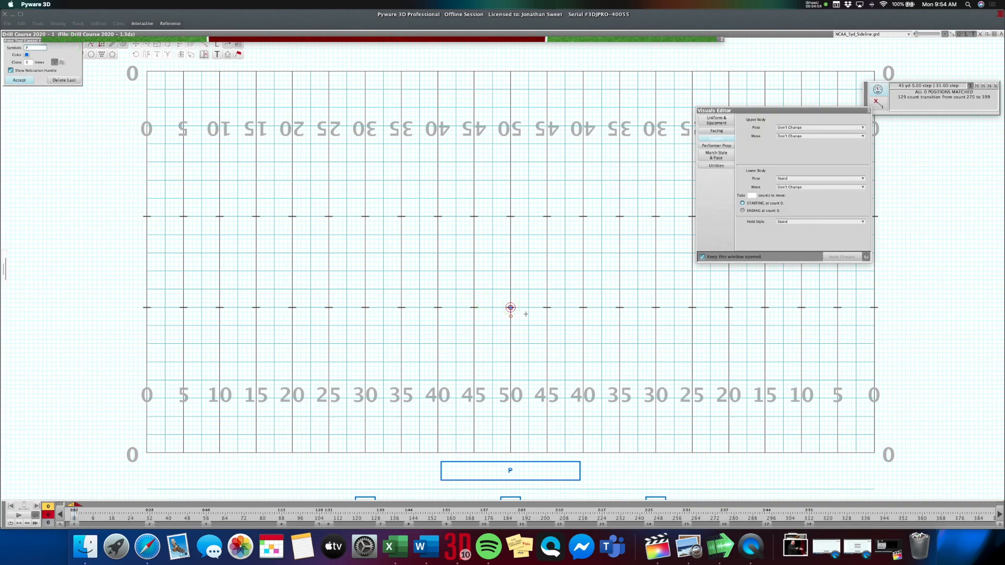
key(Return)
Assign the Column shape prop to the new performer at the 50-yard line.
click(510, 307)
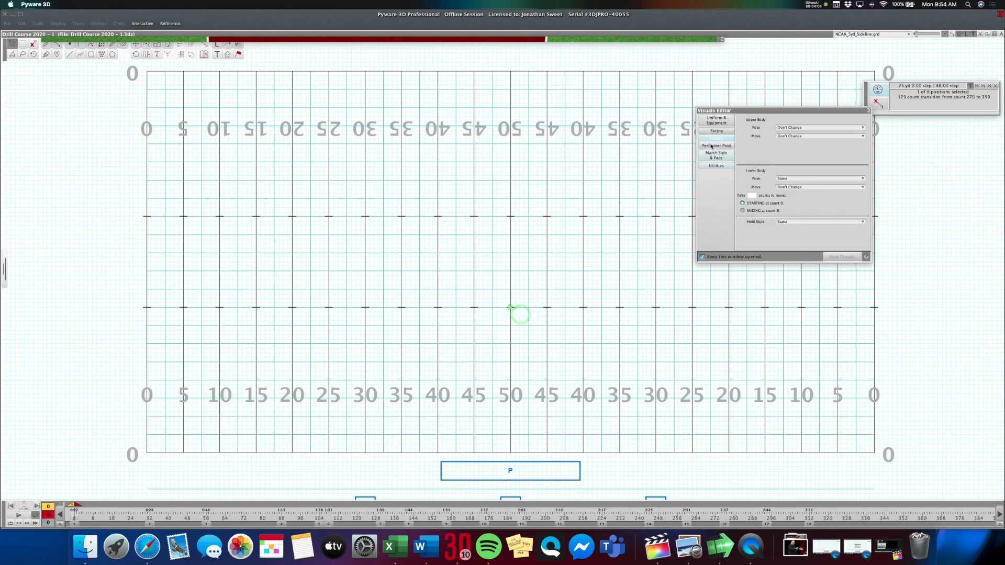
click(712, 146)
click(756, 132)
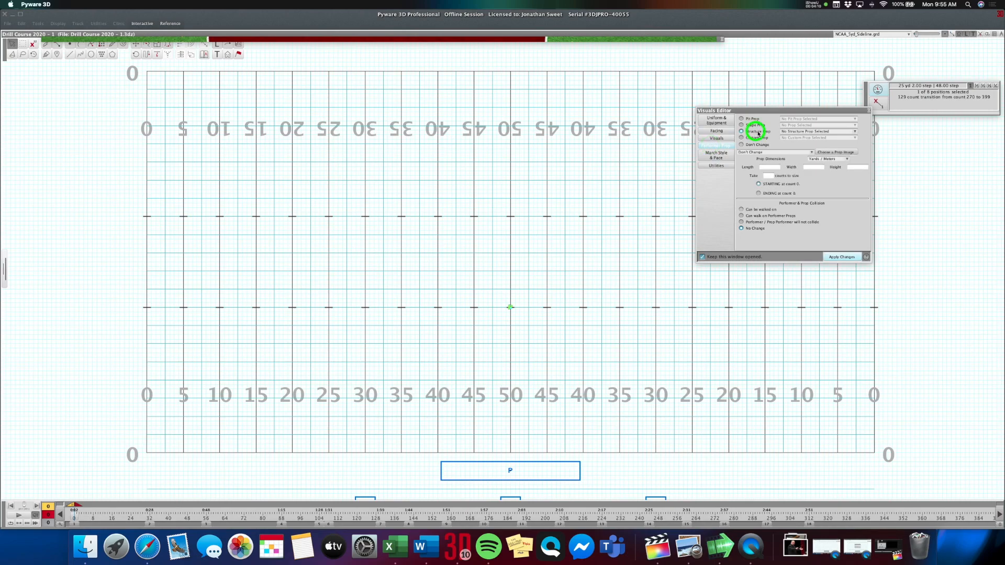
click(756, 125)
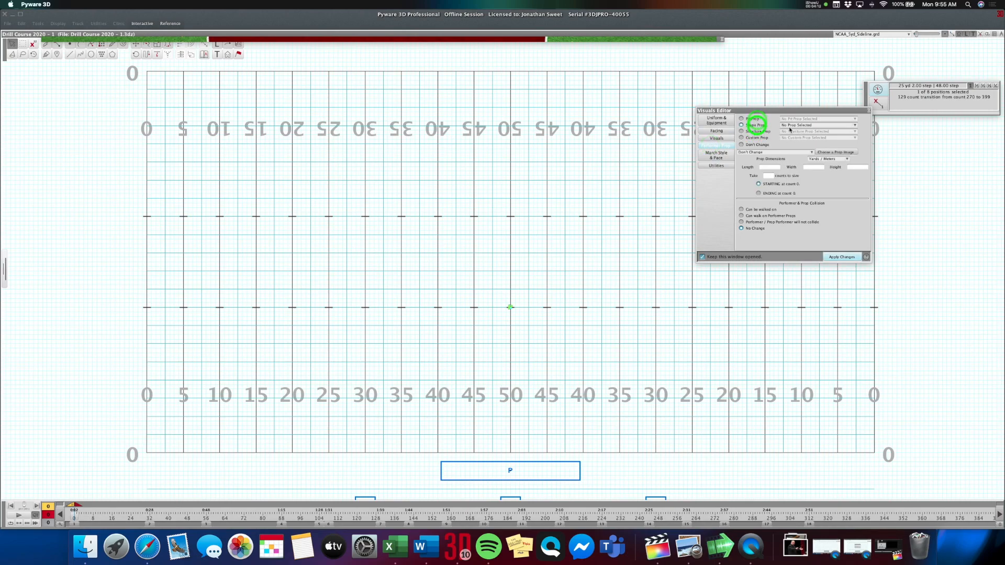
click(793, 126)
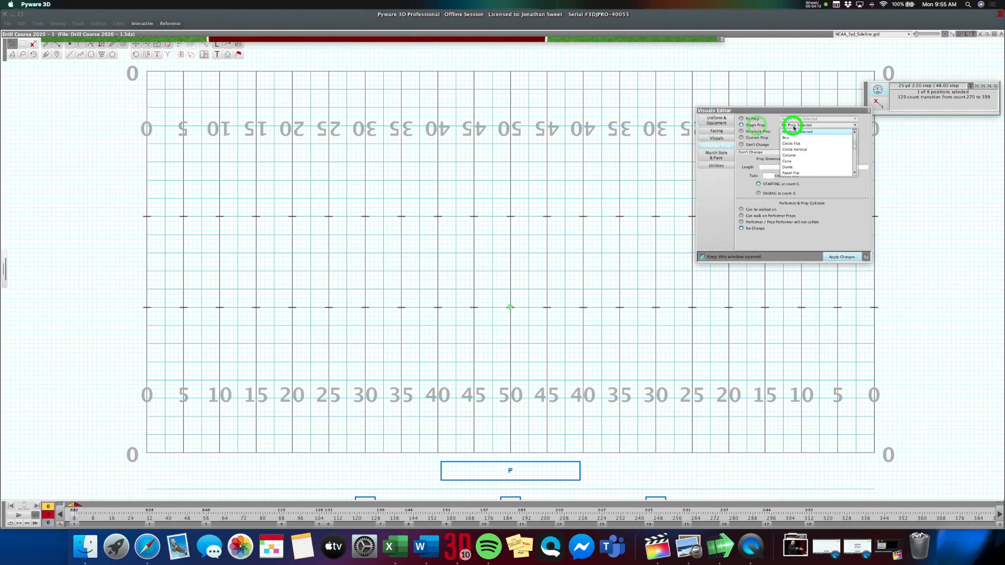
click(812, 155)
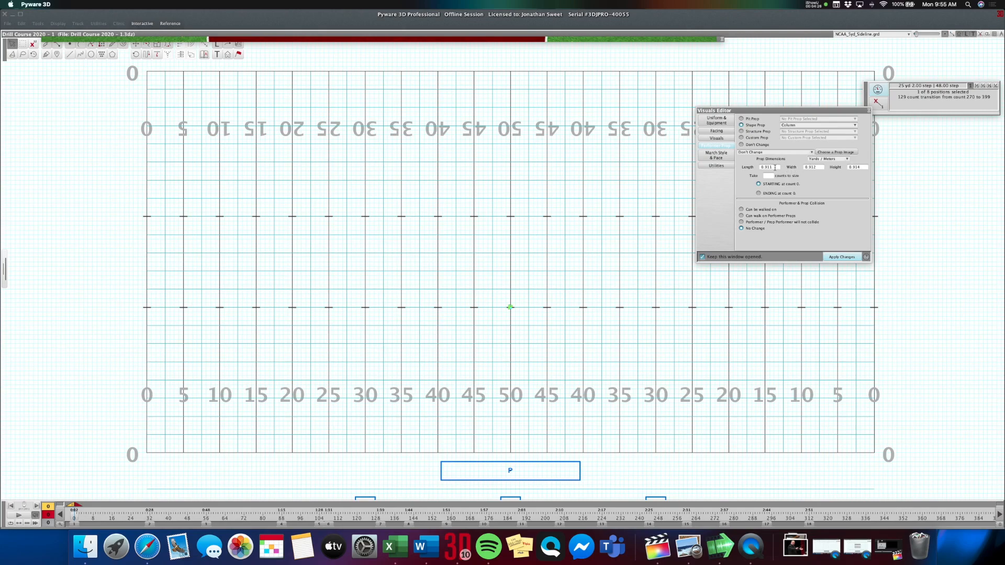
Size the column prop in feet to 15 long, 15 wide and 3 high, and check it in the 3D view.
double_click(864, 167)
click(832, 159)
click(833, 173)
click(861, 168)
text(3)
double_click(820, 167)
text(1)
double_click(778, 166)
text(15)
click(841, 257)
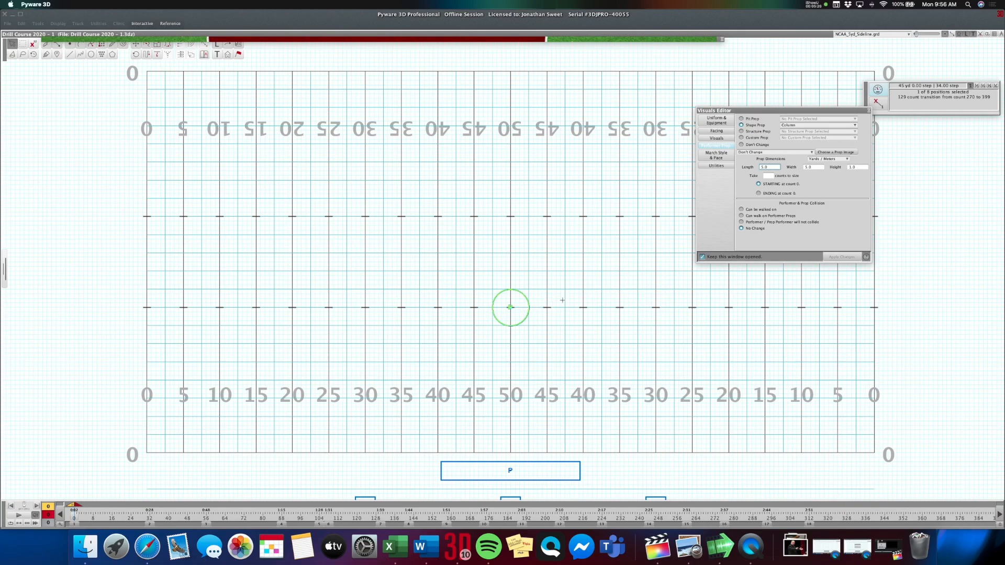
click(637, 264)
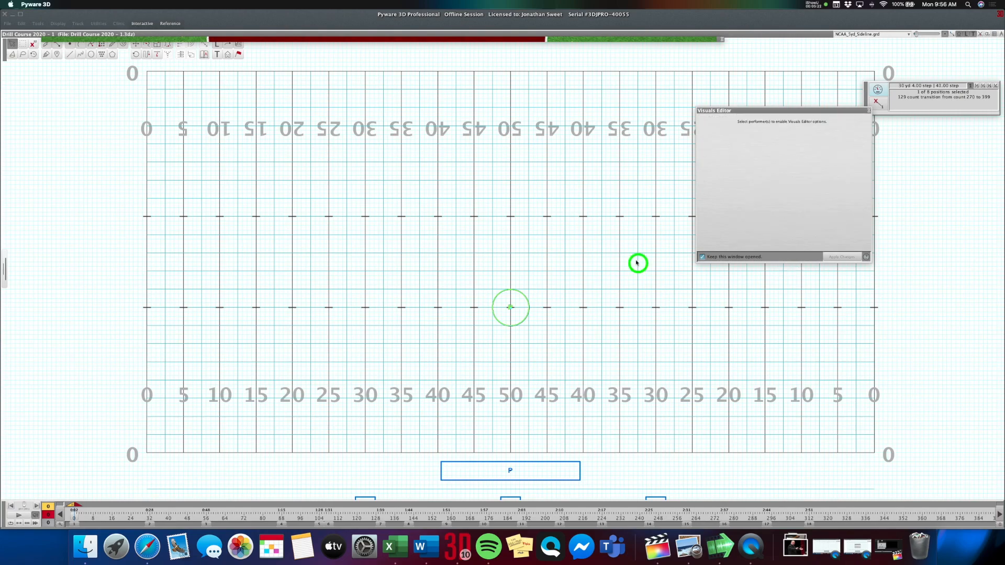
click(525, 38)
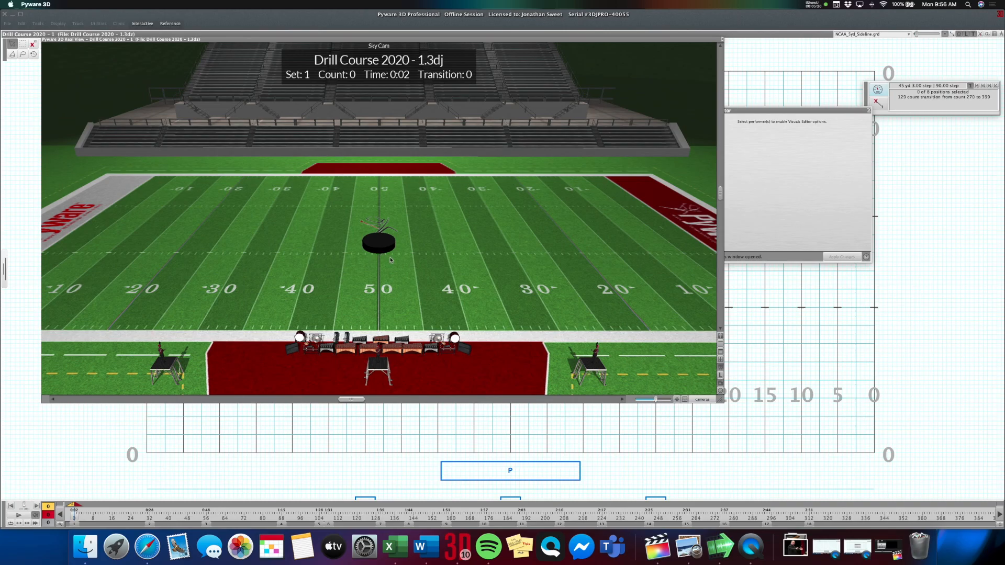
click(462, 41)
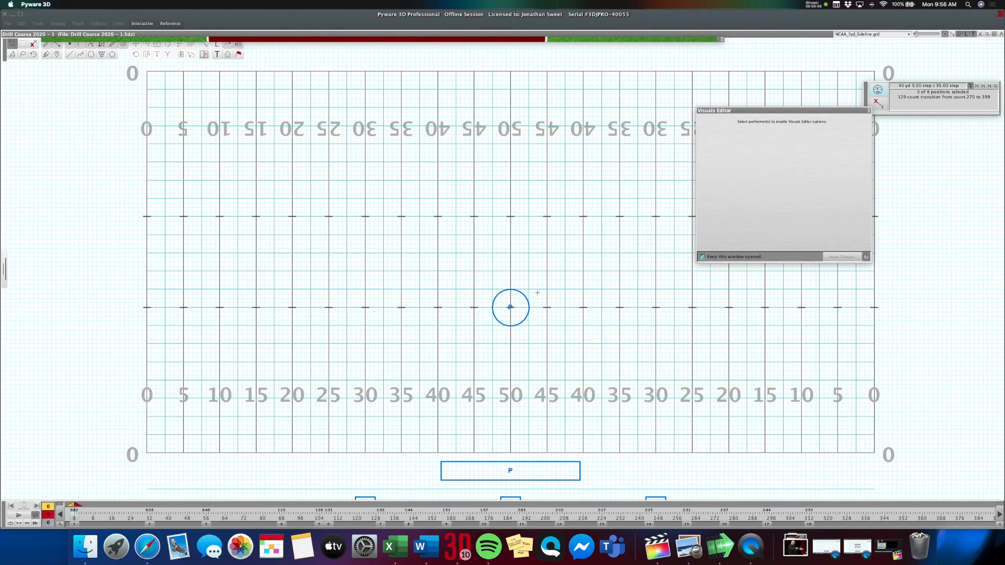
Add two performers at the back corners of the column, one on each side of the 50-yard line.
click(70, 44)
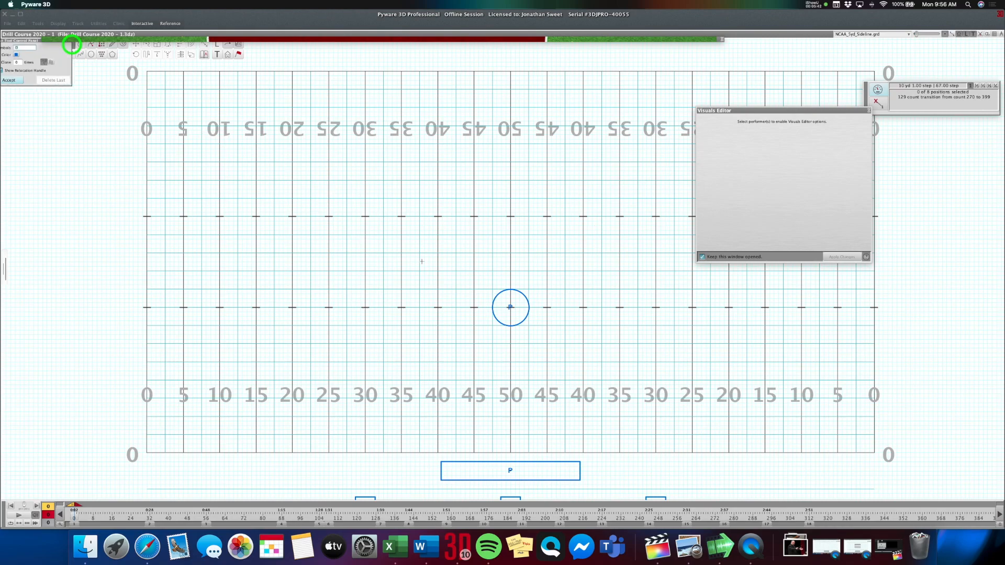
click(489, 288)
click(529, 289)
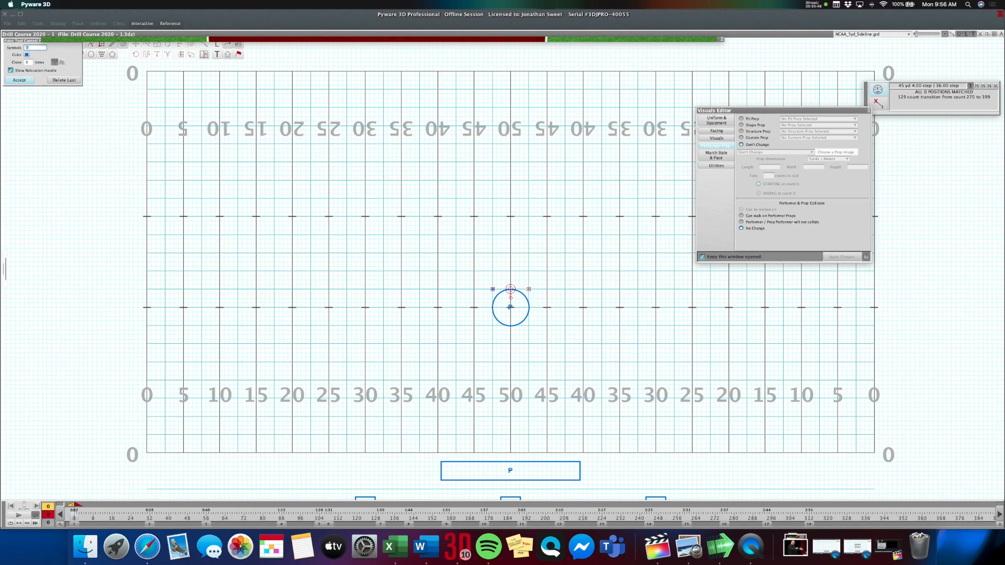
key(Return)
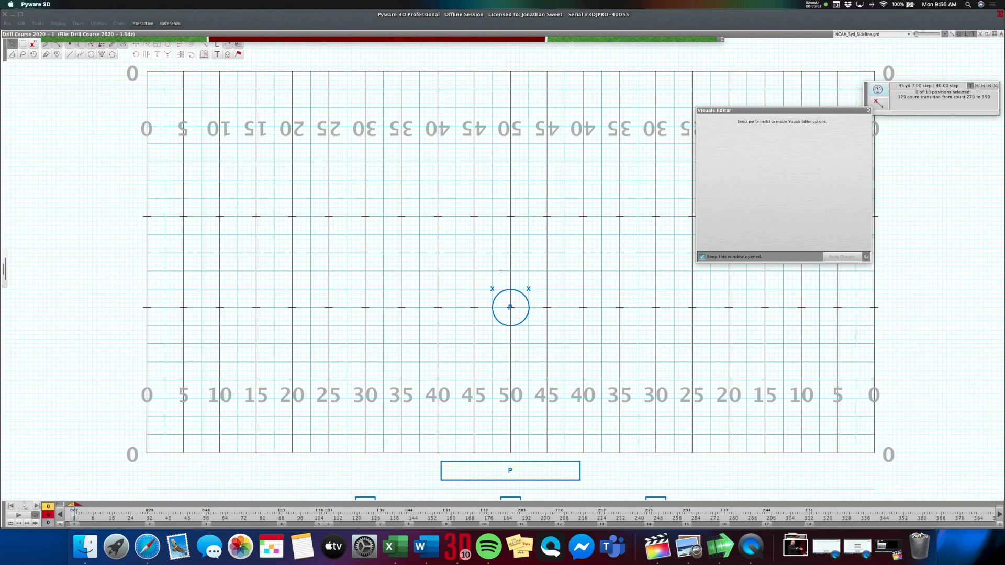
Give both new performers the Ramp structure prop with a height of 3 feet.
click(491, 287)
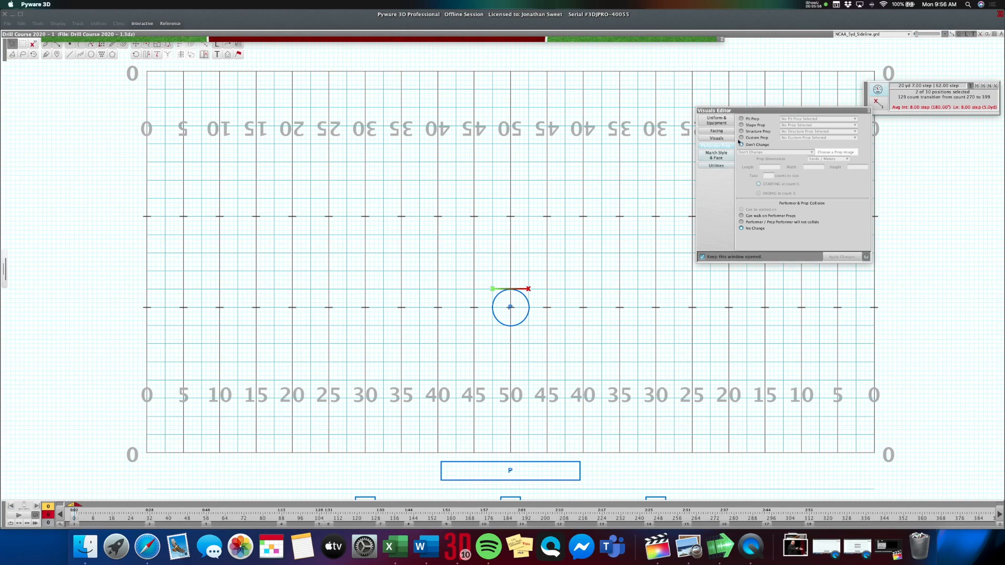
click(762, 131)
click(796, 132)
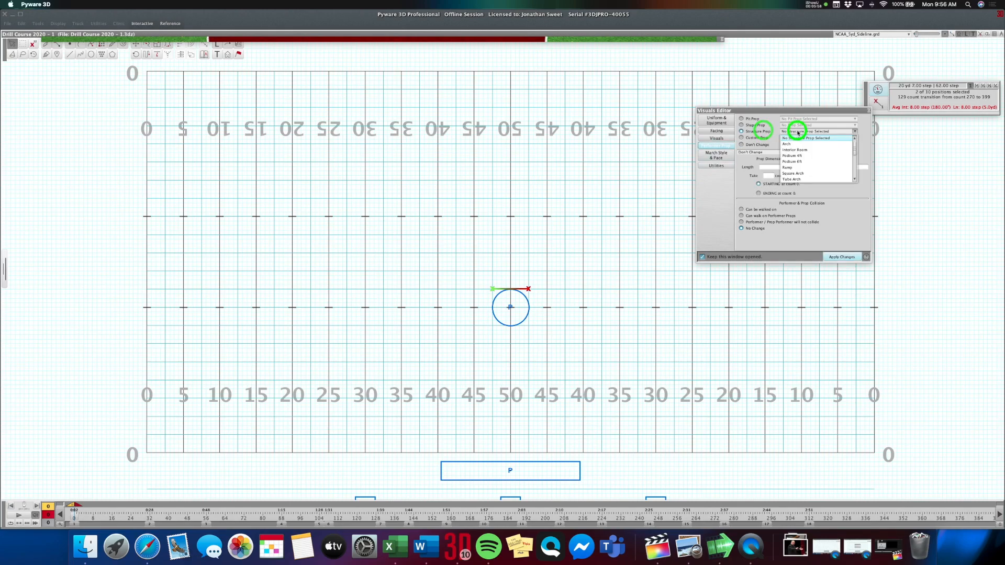
click(799, 167)
click(831, 159)
click(831, 168)
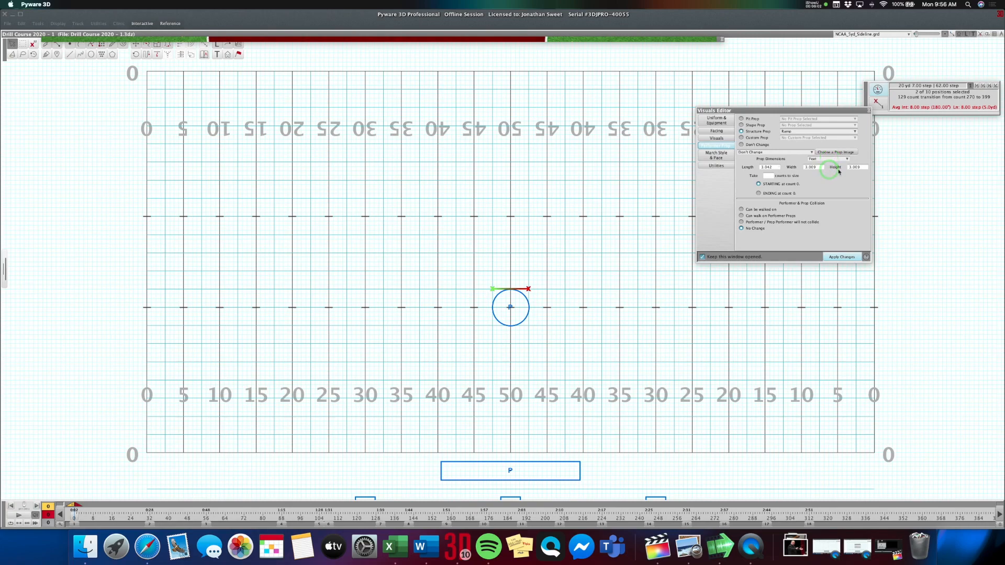
double_click(863, 167)
text(3)
click(843, 256)
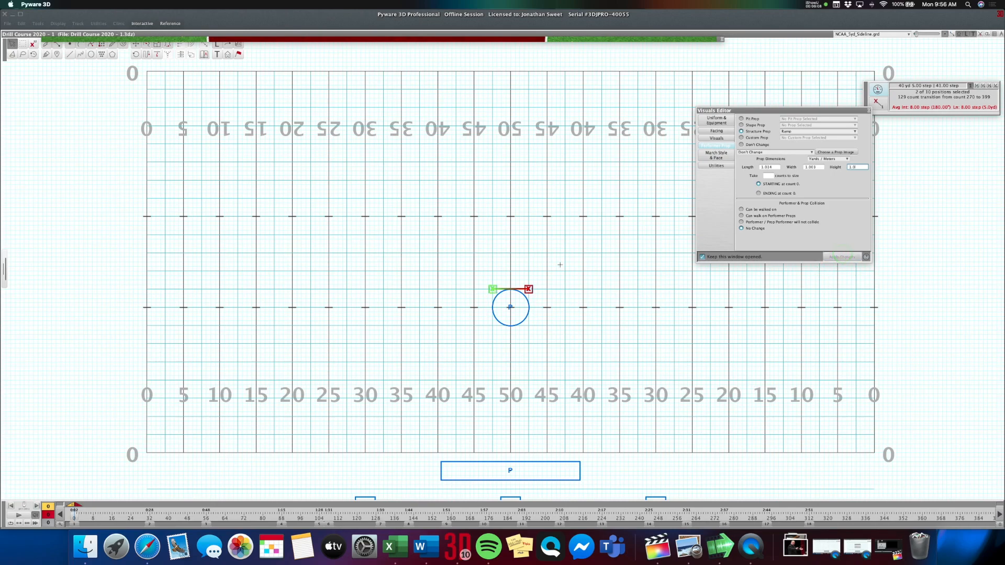
click(482, 282)
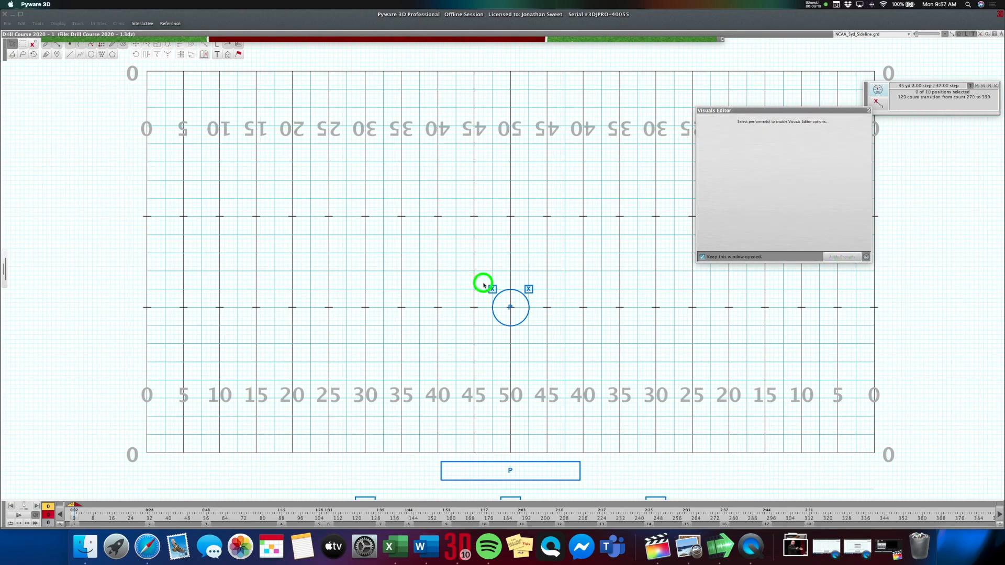
Turn the ramp on the column's left side to a fixed facing direction of 45 and check it in the 3D view.
click(24, 43)
click(498, 290)
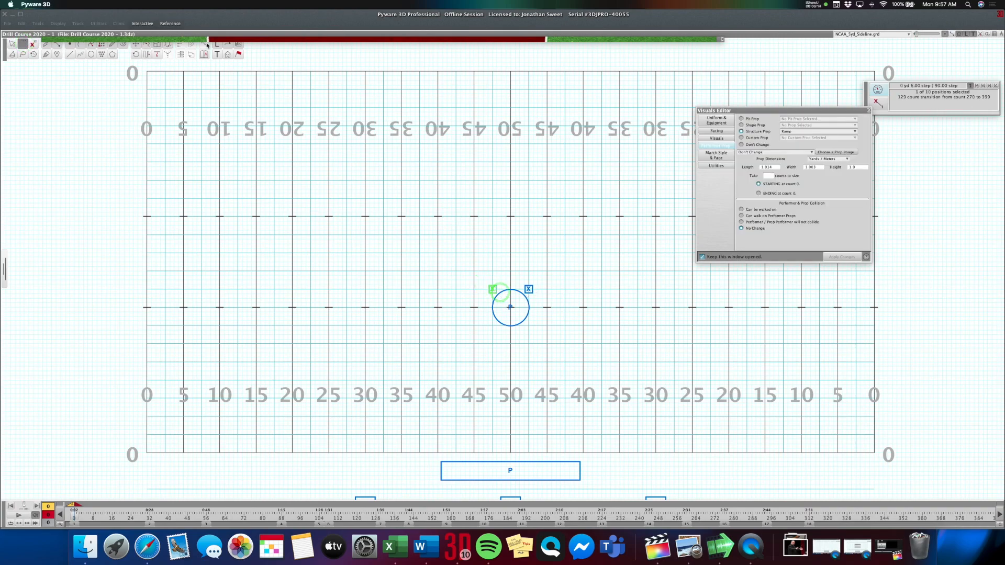
click(719, 131)
click(831, 189)
click(840, 256)
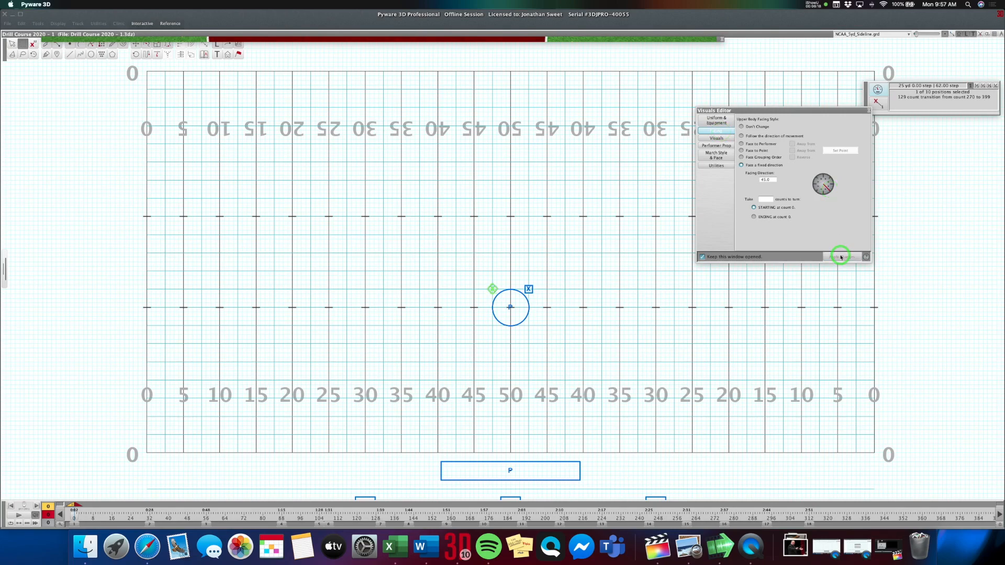
double_click(422, 38)
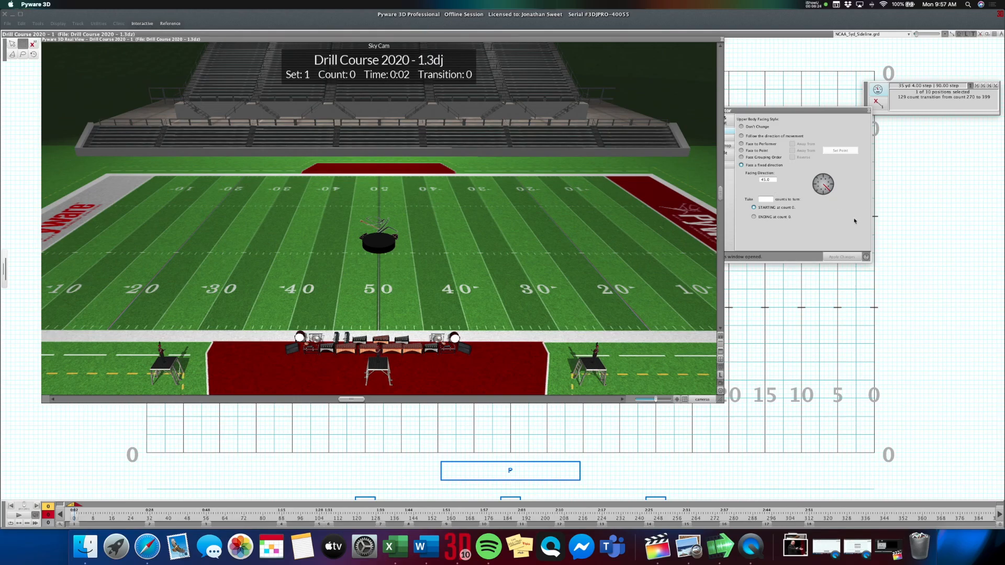
double_click(490, 38)
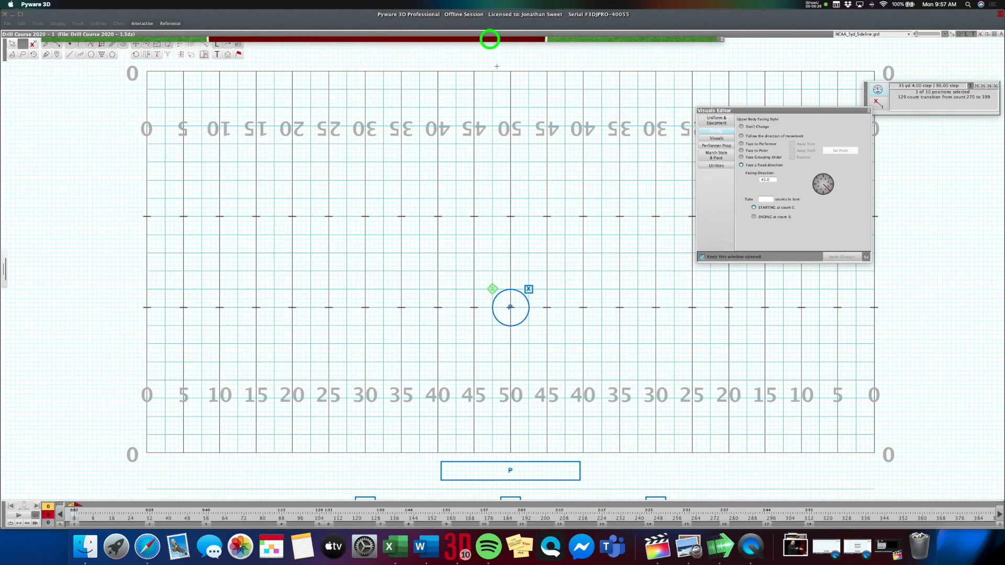
Move the left ramp diagonally inward against the column's edge, using a finer step increment.
click(135, 46)
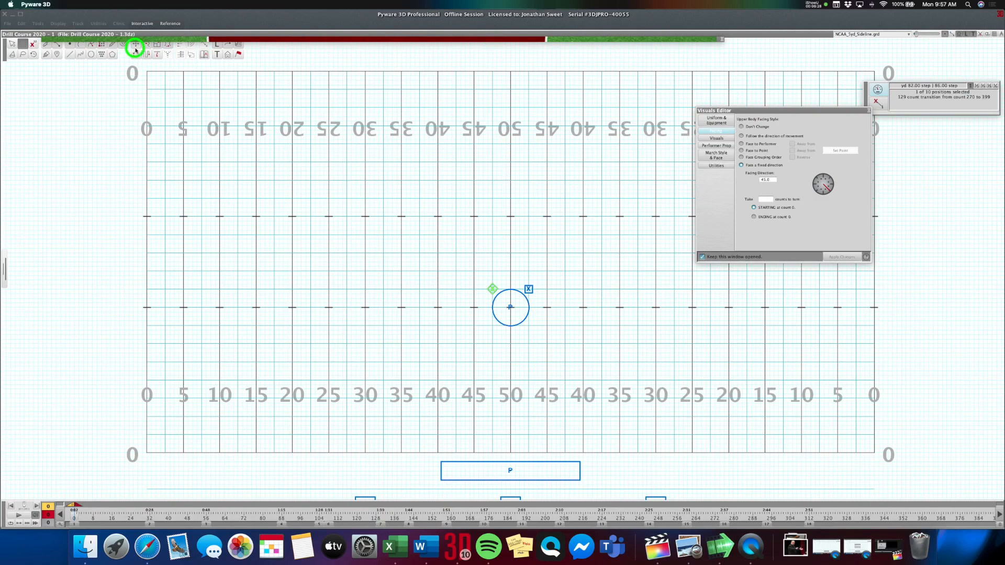
click(982, 85)
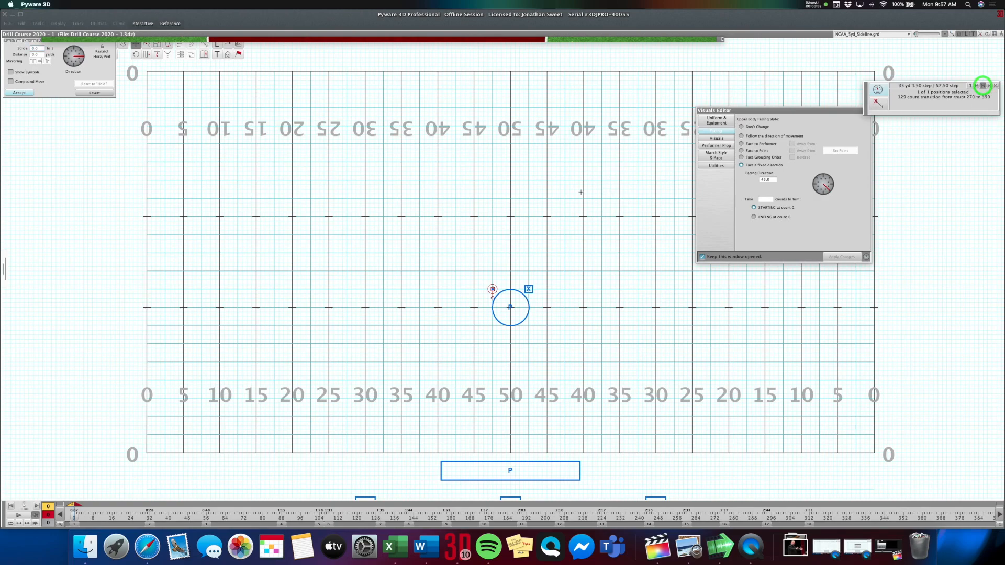
click(492, 291)
key(Return)
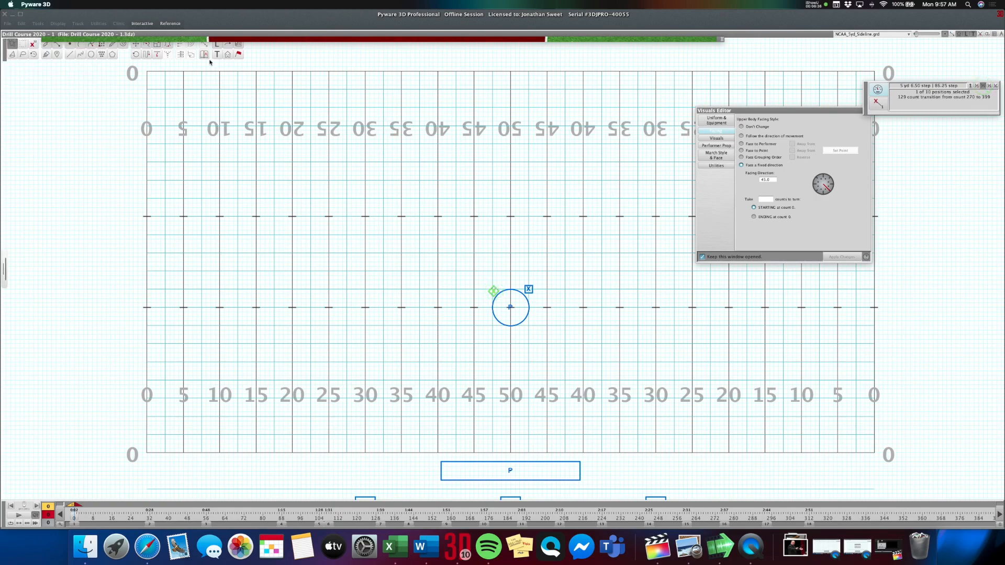
click(136, 44)
click(493, 291)
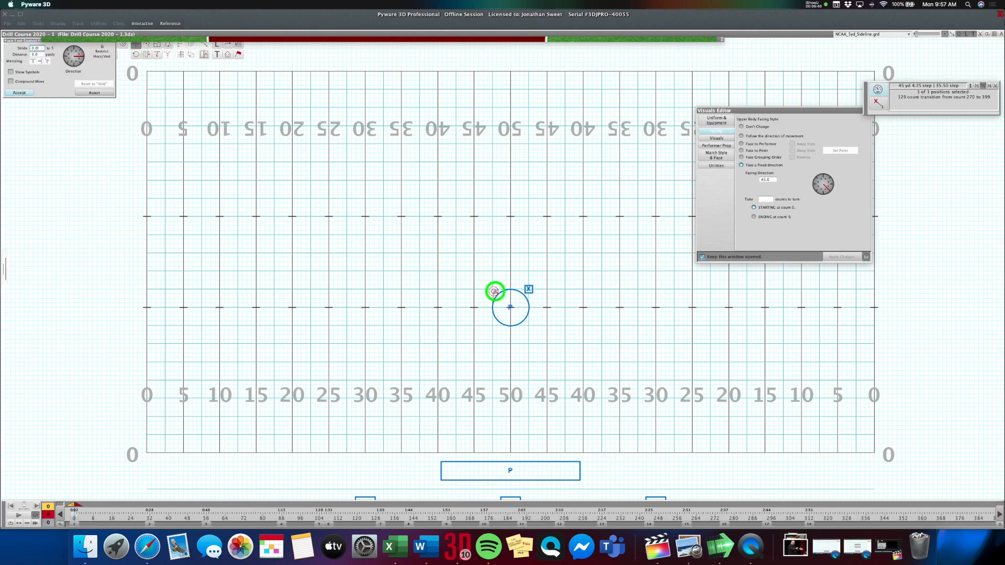
key(Return)
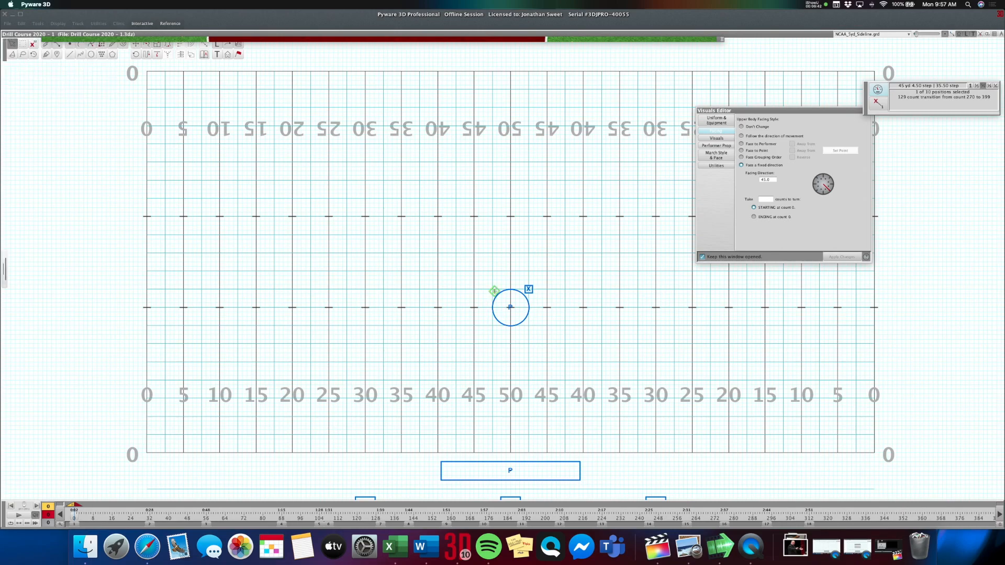
Turn the ramp on the column's right side to a fixed facing direction of 315.
shift+click(529, 289)
click(22, 43)
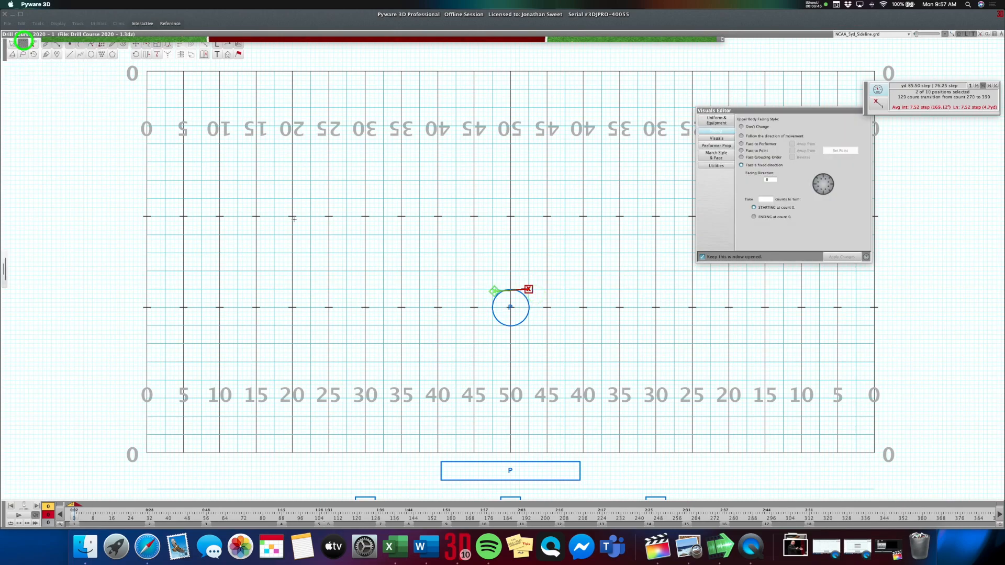
click(534, 292)
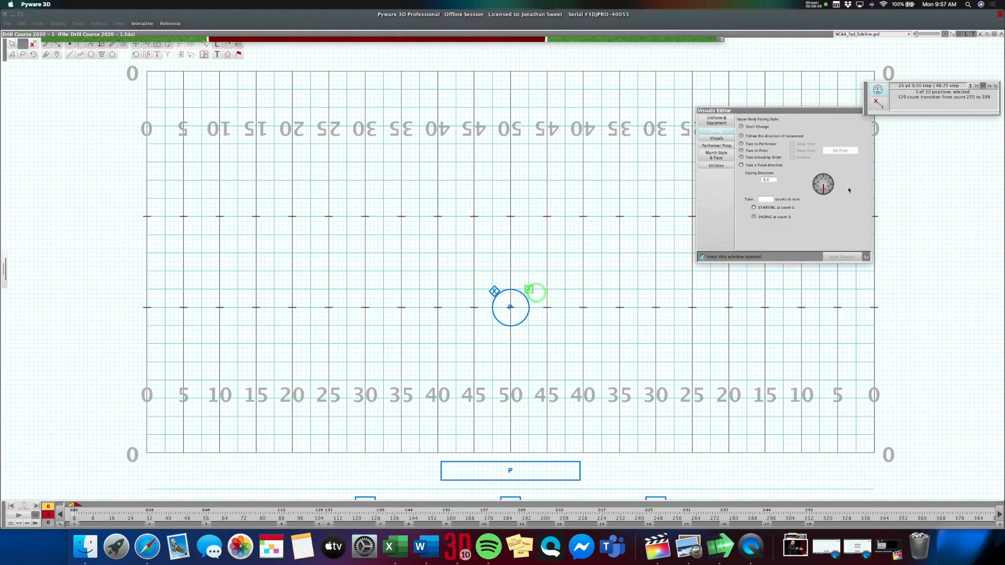
click(820, 197)
click(837, 256)
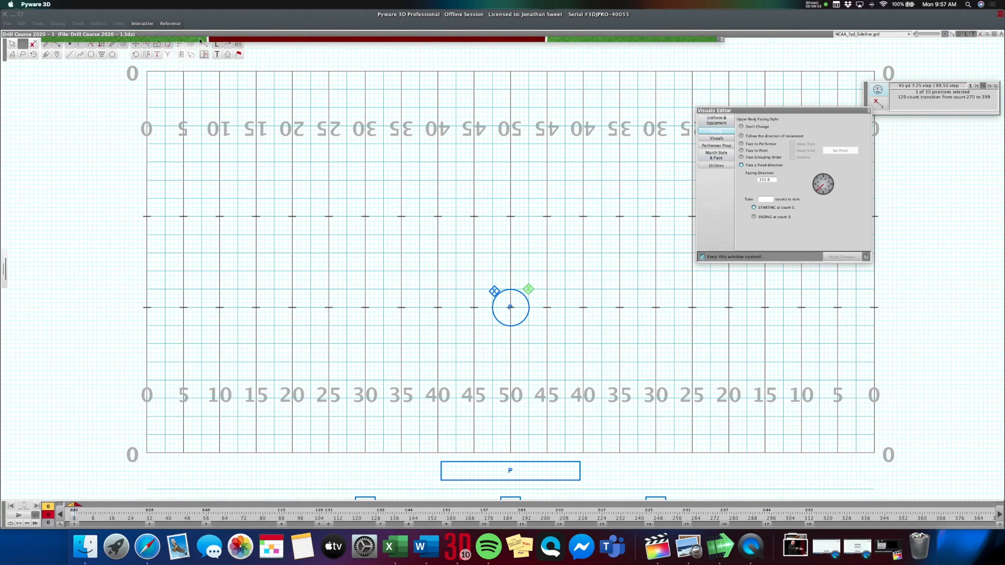
Move the right ramp diagonally inward against the column's edge and check the props in the 3D view.
click(136, 45)
click(527, 290)
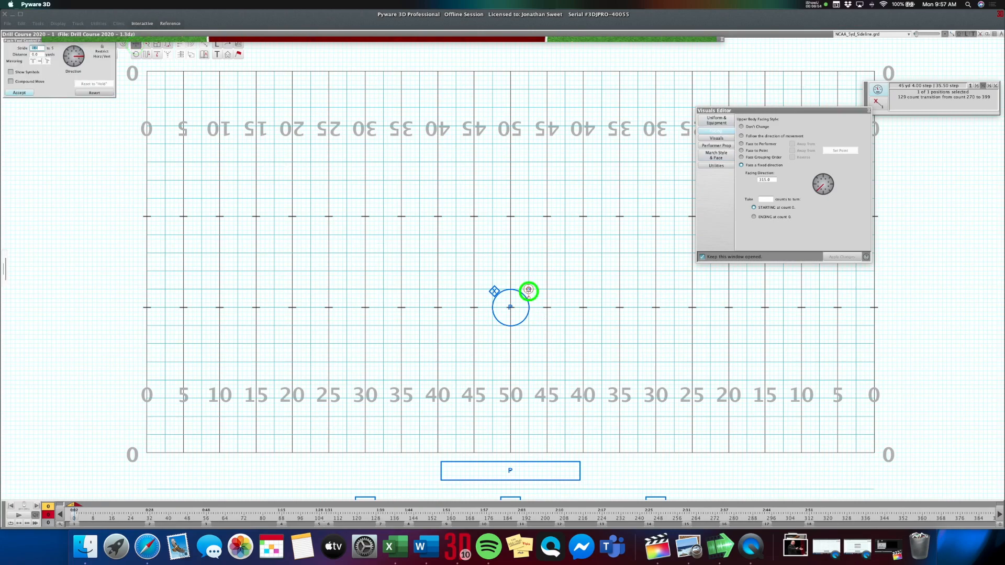
drag(526, 292, 525, 291)
key(Return)
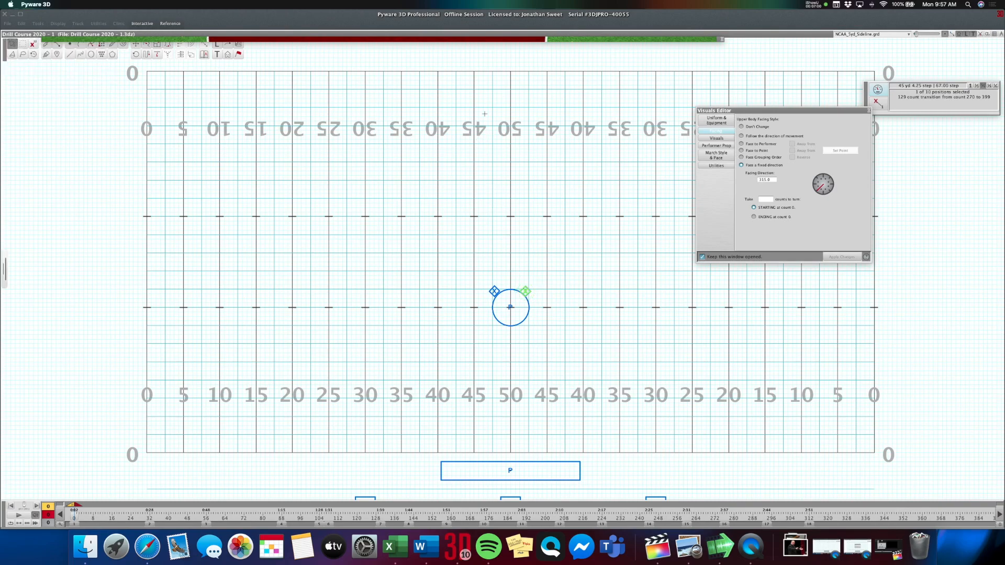
click(453, 41)
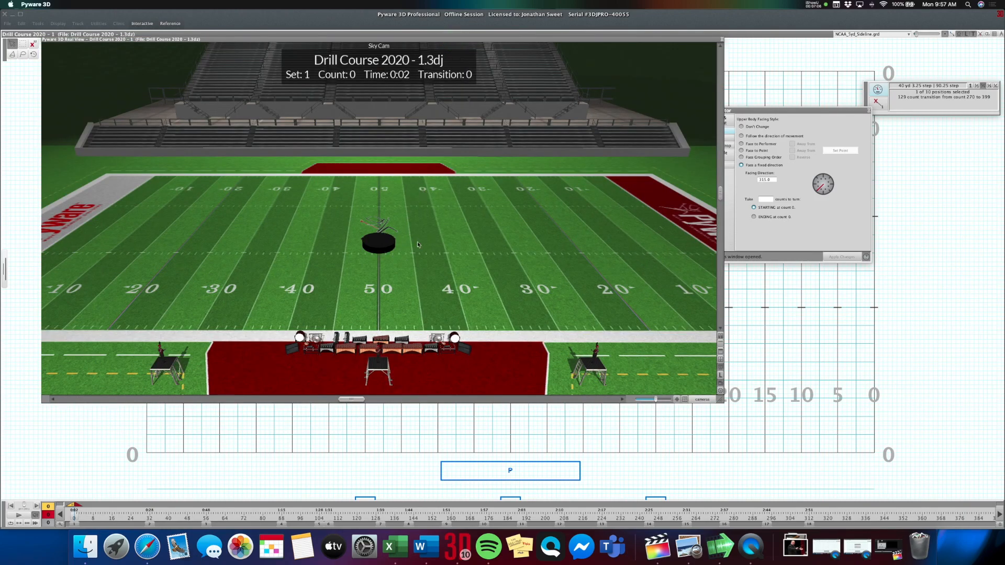
click(397, 40)
Set the collision option of both ramps and the column so that they can be walked on.
shift+click(494, 291)
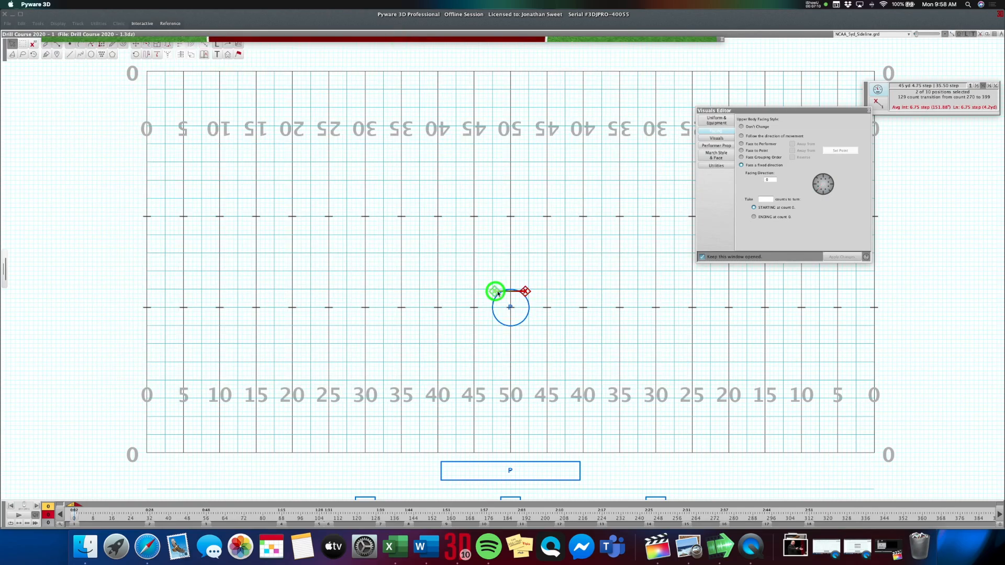
click(717, 146)
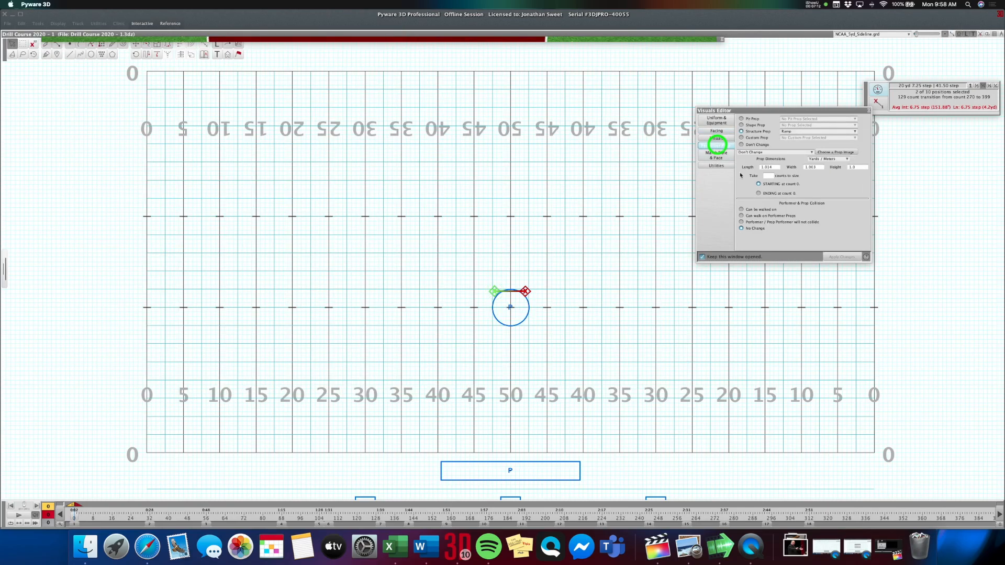
click(758, 210)
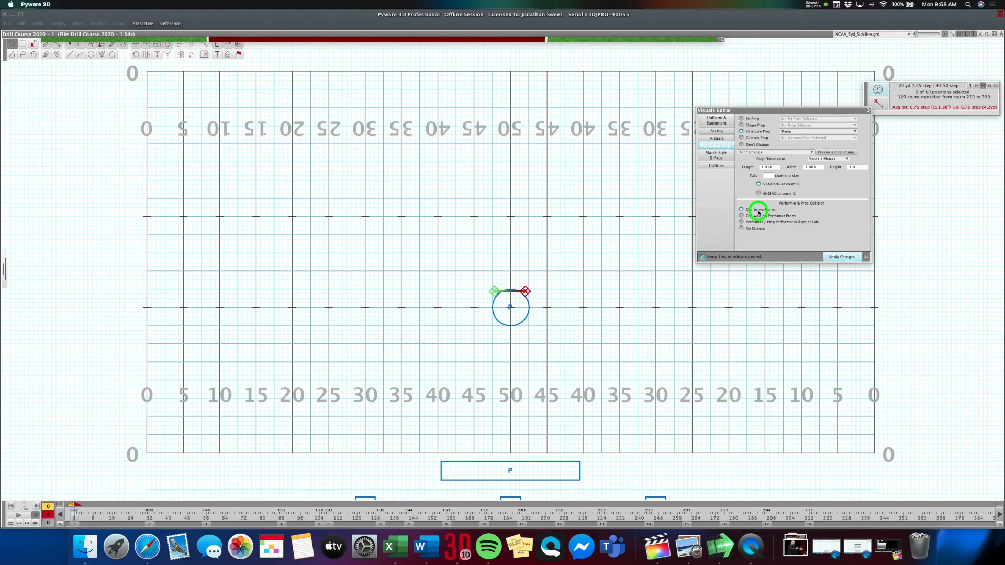
click(838, 257)
click(510, 309)
click(761, 210)
click(846, 257)
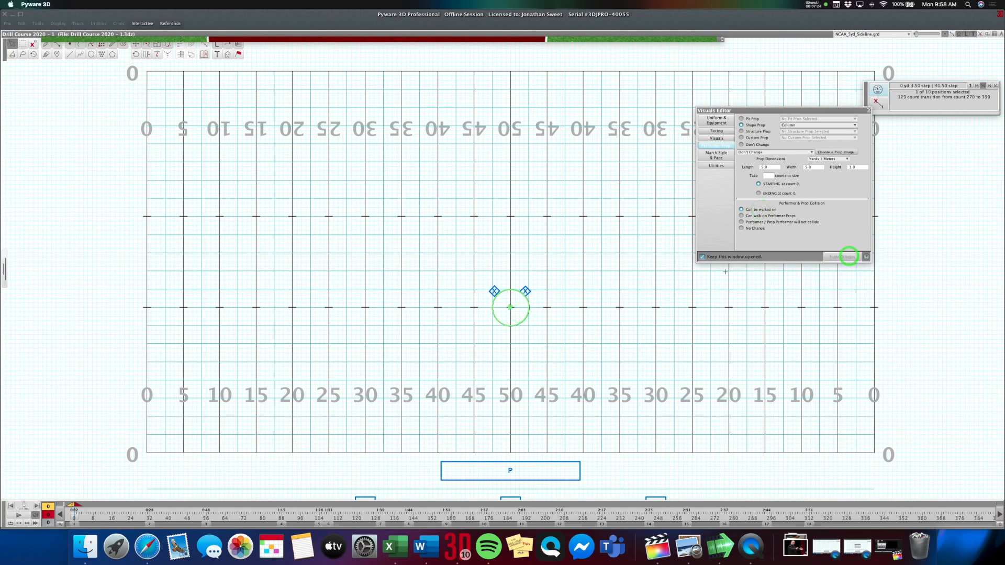
click(555, 301)
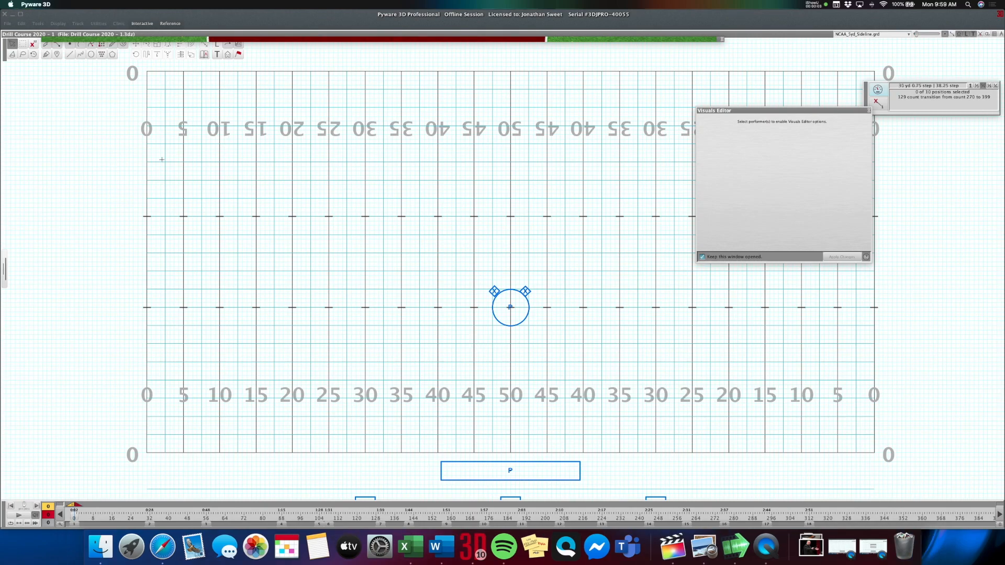
Place six points on the field's left half in three staggered pairs: 15 and 30 yard lines, around the hash between 20–25 and 35–40, and 30 and 45.
click(71, 46)
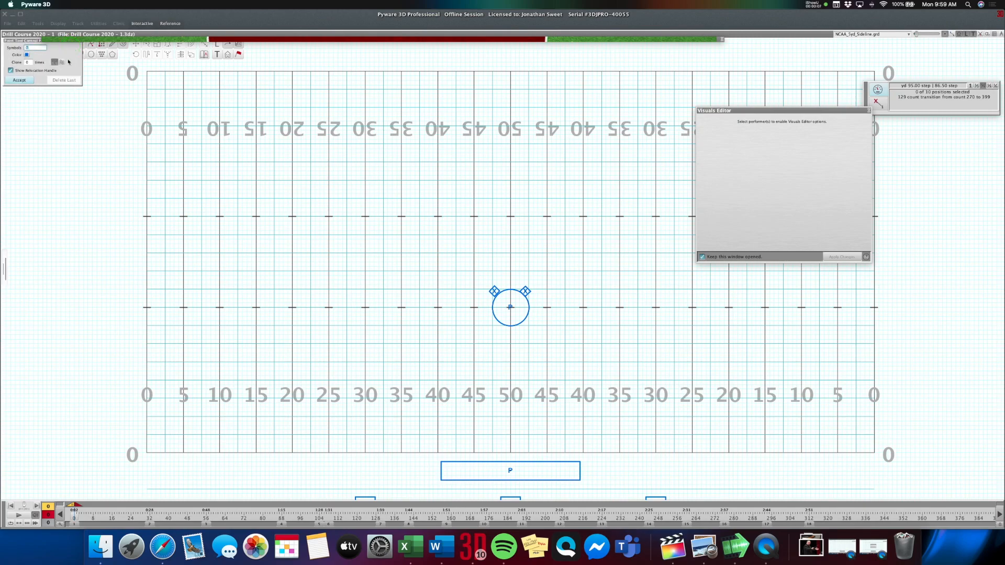
click(256, 380)
click(364, 381)
click(311, 308)
click(419, 307)
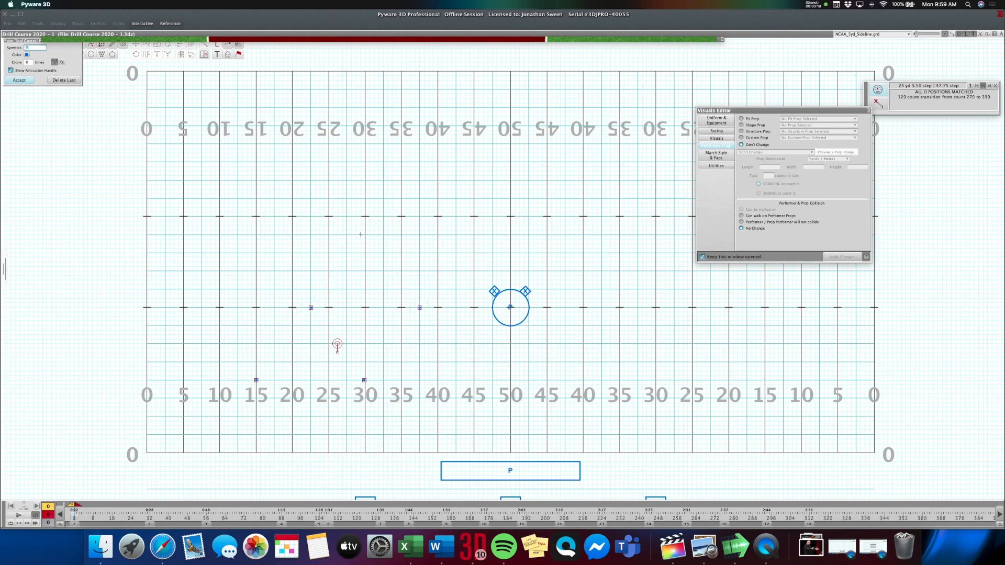
click(365, 235)
click(474, 235)
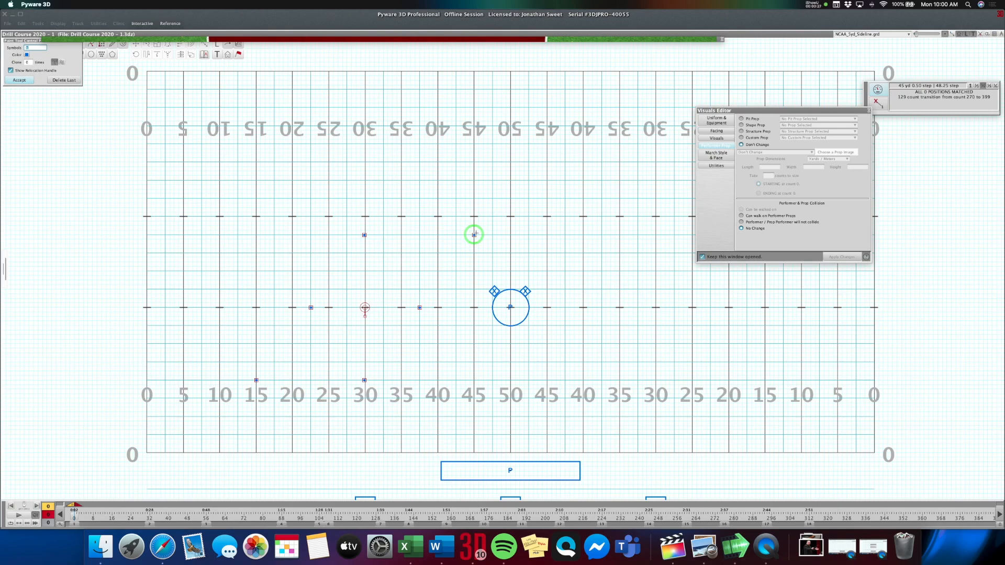
Clone the six points 1 time as a mirror image across the 50 yard line and accept them.
double_click(28, 62)
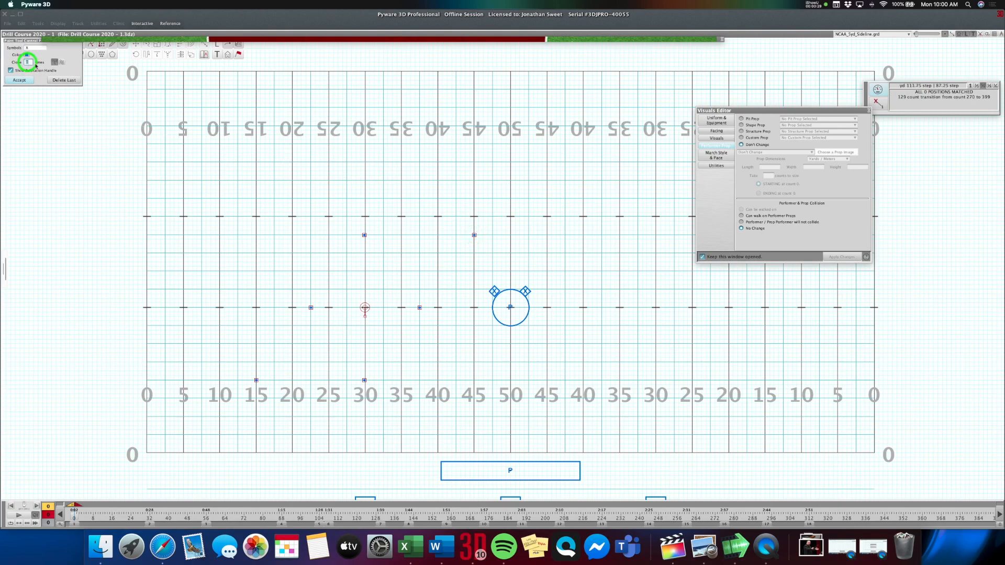
text(1)
key(Return)
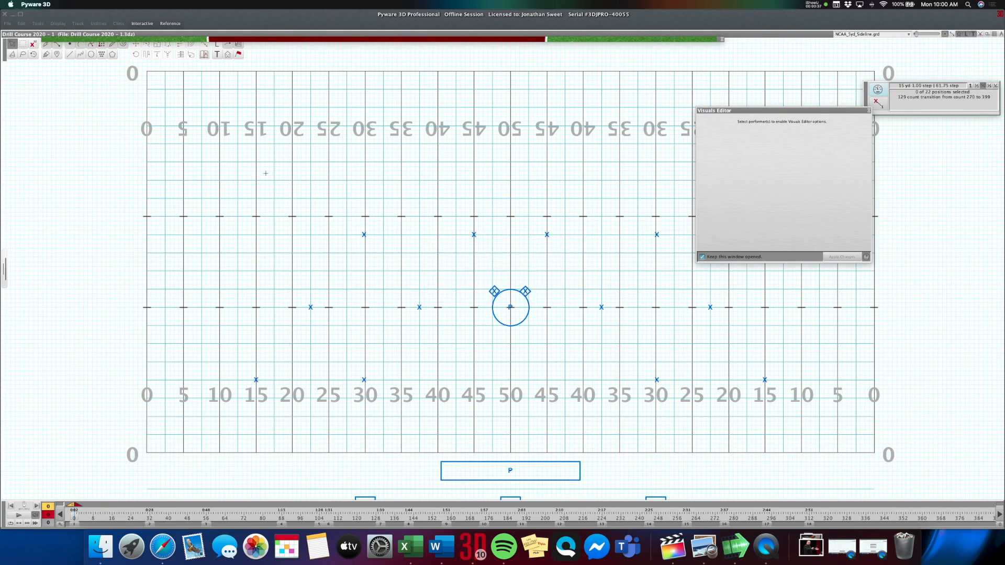
Move the six performers on the field's left half 5 yards outward, away from the 50 yard line.
drag(320, 197, 381, 245)
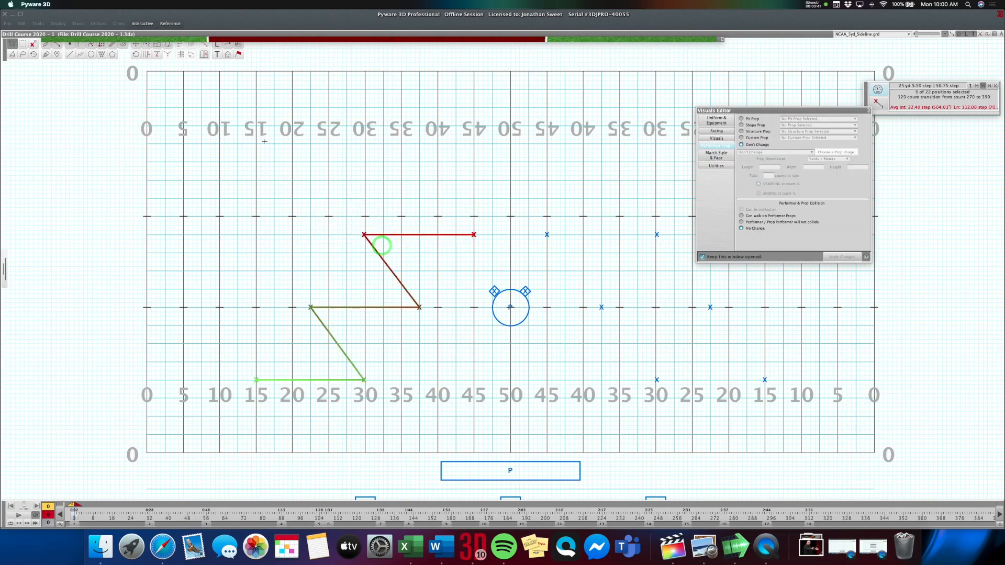
click(140, 47)
key(Left)
key(Left)
key(Left)
key(Left)
key(Left)
key(Left)
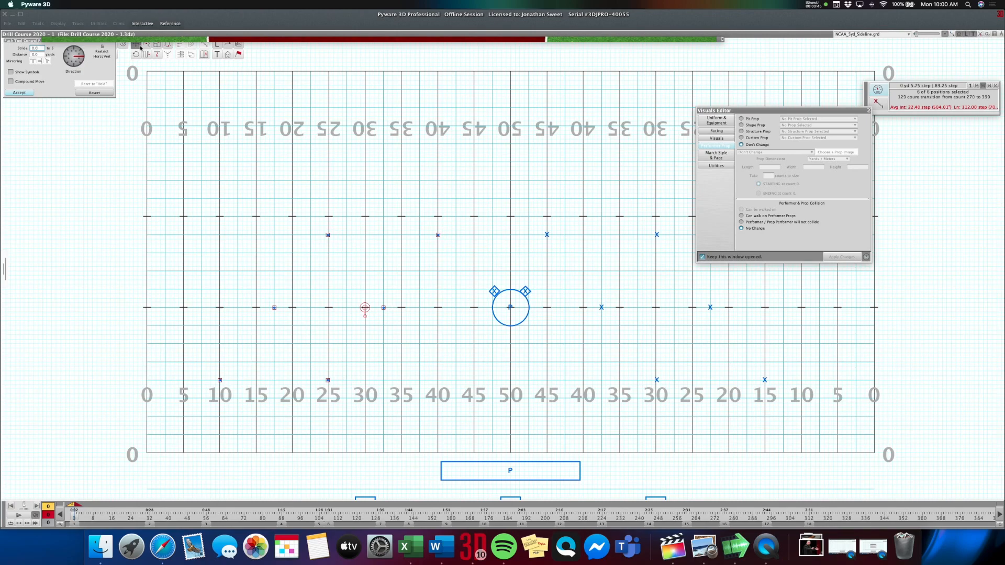
key(Return)
Move the six performers on the field's right half 5 yards outward to match the left group.
drag(523, 198, 573, 246)
click(136, 46)
key(Right)
key(Right)
key(Right)
key(Right)
key(Right)
key(Right)
key(Right)
key(Right)
key(Return)
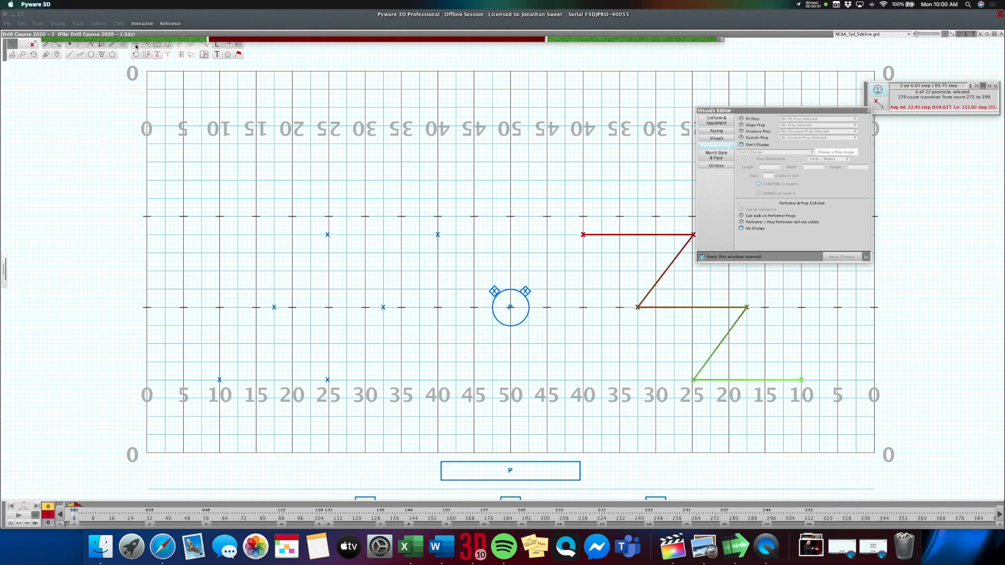
Change the symbol of all twelve new performers on both halves of the field to P.
drag(420, 222, 459, 247)
click(215, 44)
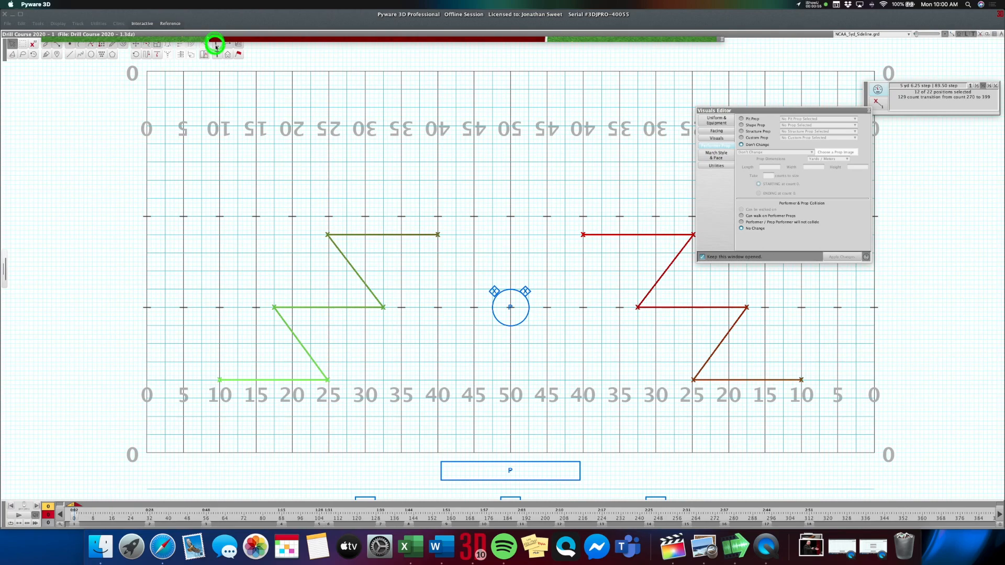
click(67, 147)
text(P)
click(90, 148)
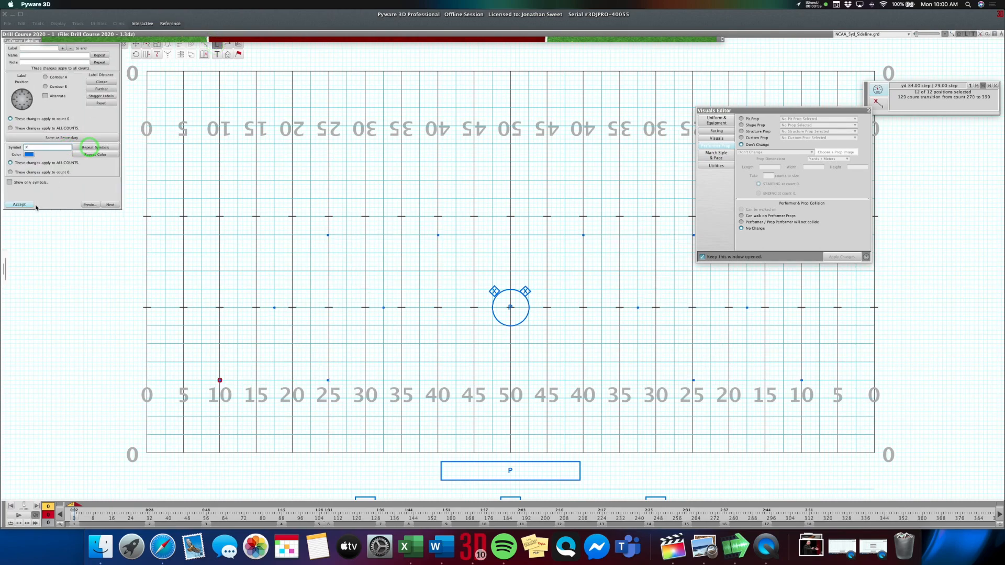
click(26, 205)
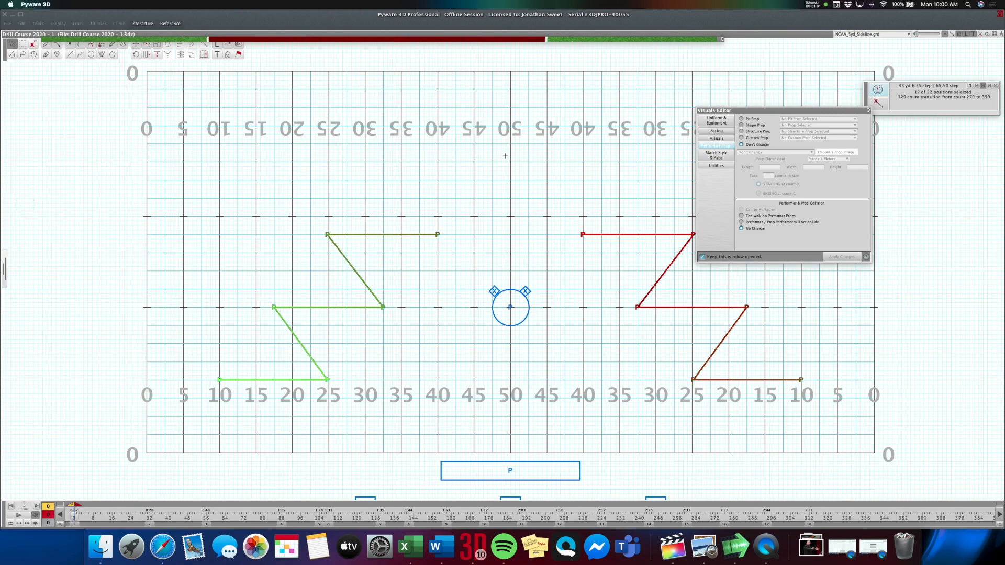
Give the twelve selected performers a Panel Vertical shape prop with width 1.333 and height 2.666.
click(756, 126)
click(806, 125)
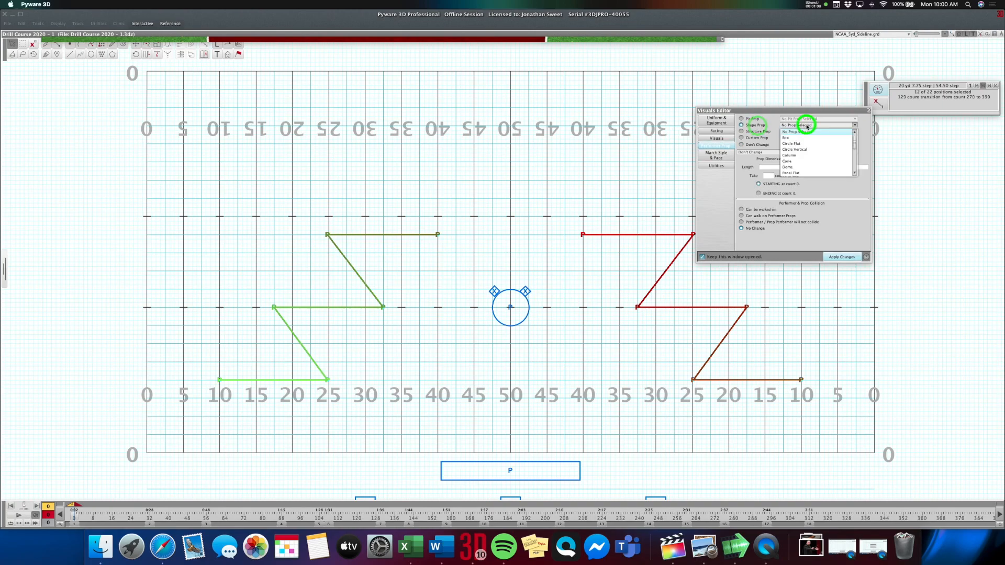
scroll(805, 153, down, 2)
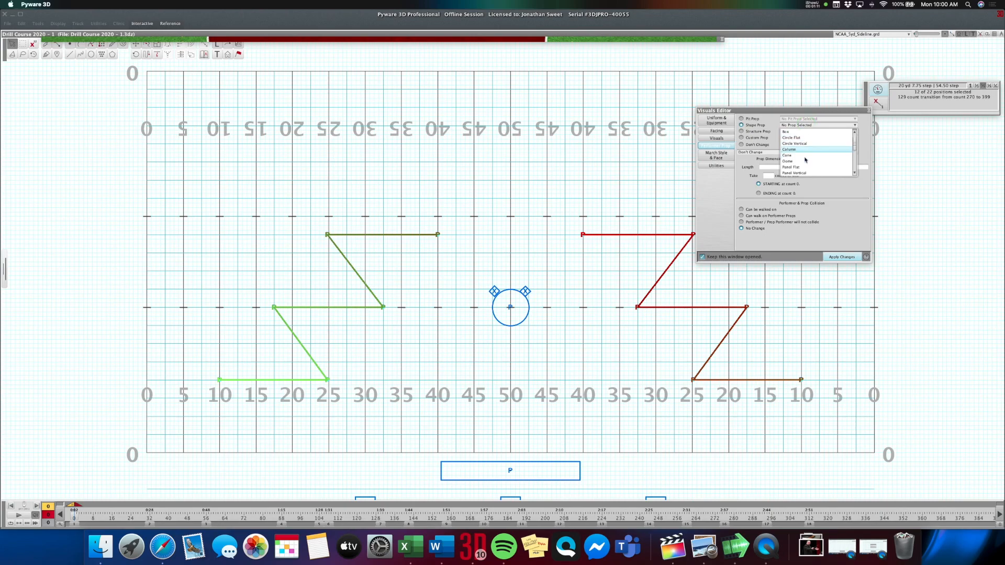
click(802, 167)
click(800, 161)
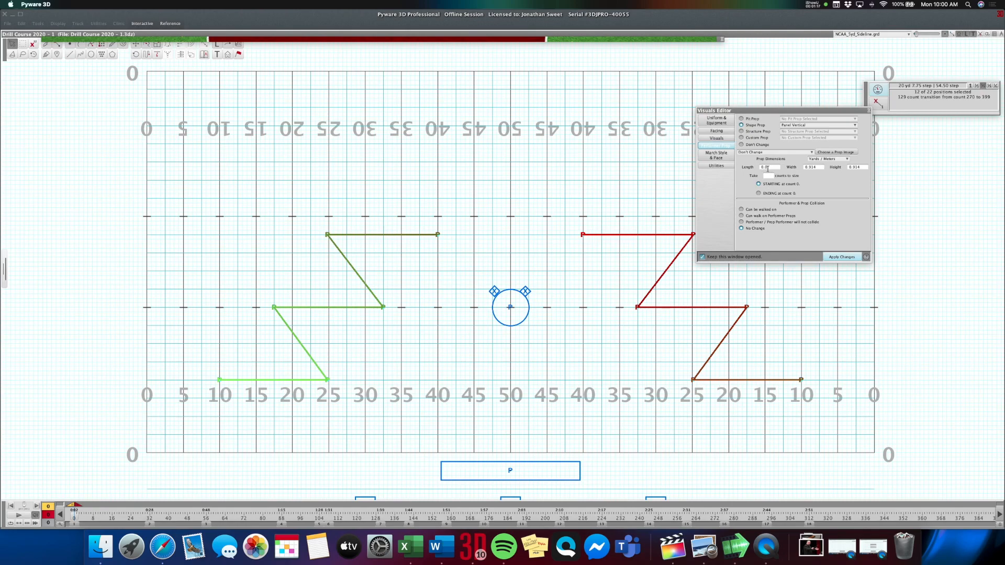
double_click(820, 167)
text(1.1)
key(Tab)
text(2.1)
click(843, 258)
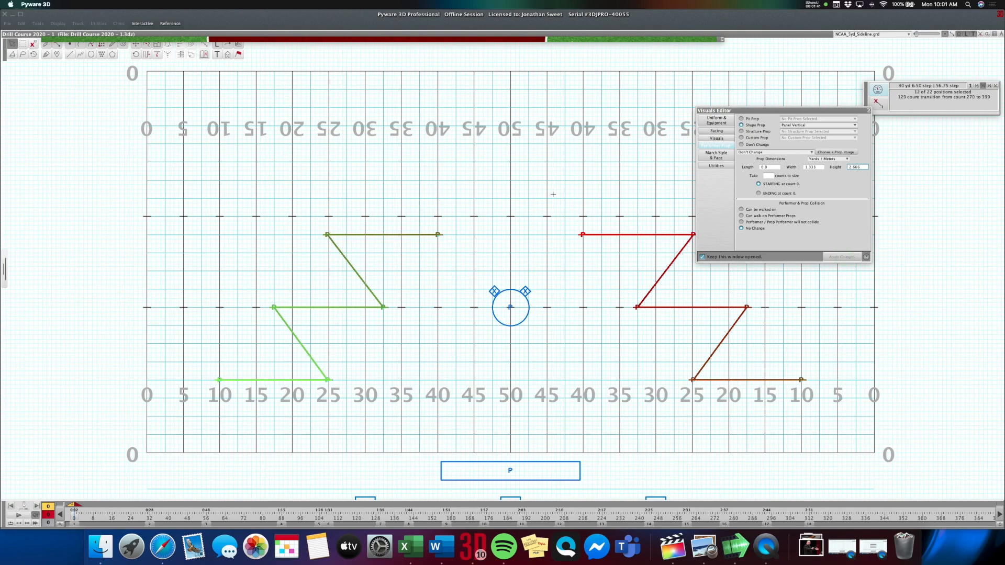
Apply the image hiclipart.com.png from the Drill Course folder to the twelve panel props and check them in the 3D view.
click(820, 152)
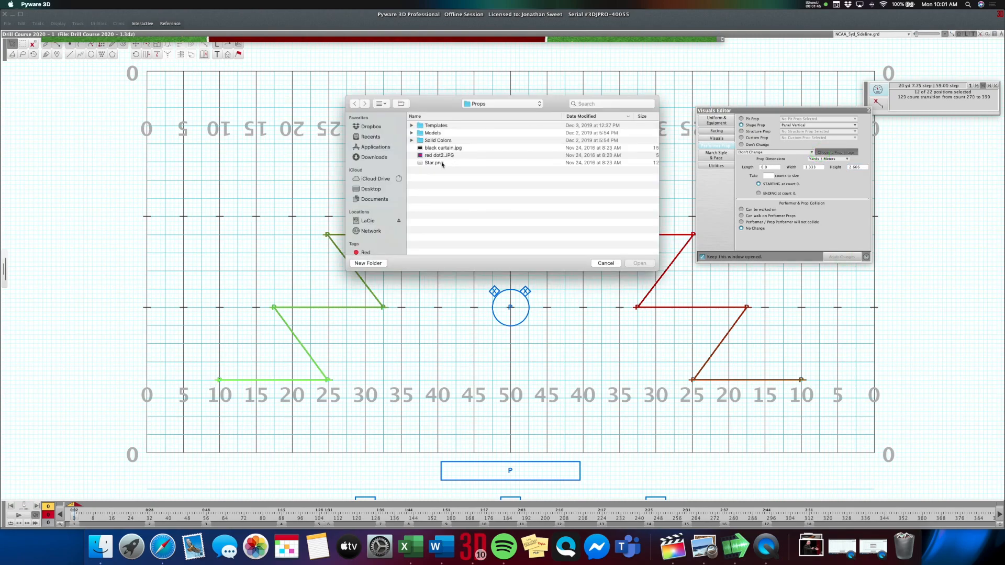
click(373, 127)
double_click(428, 125)
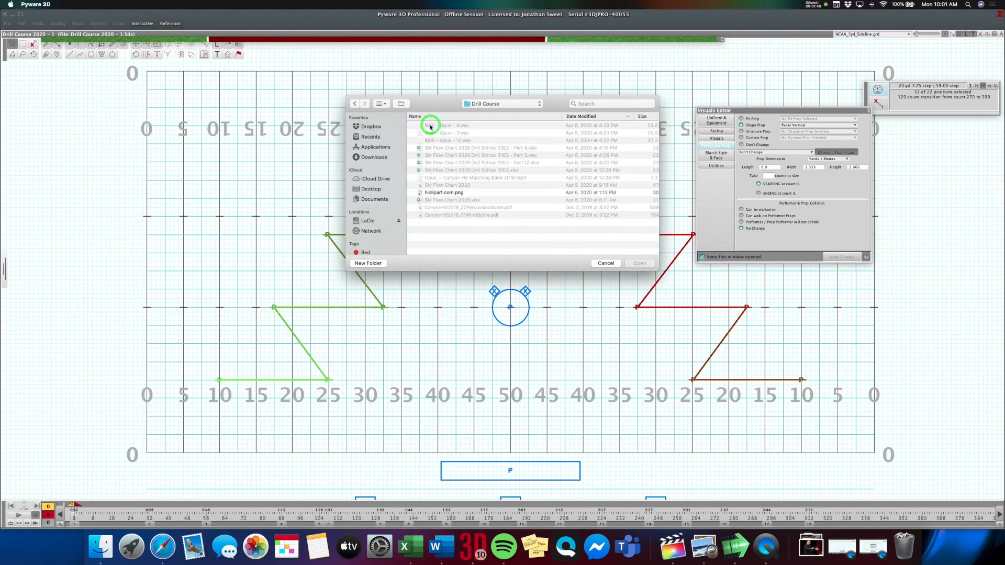
double_click(448, 193)
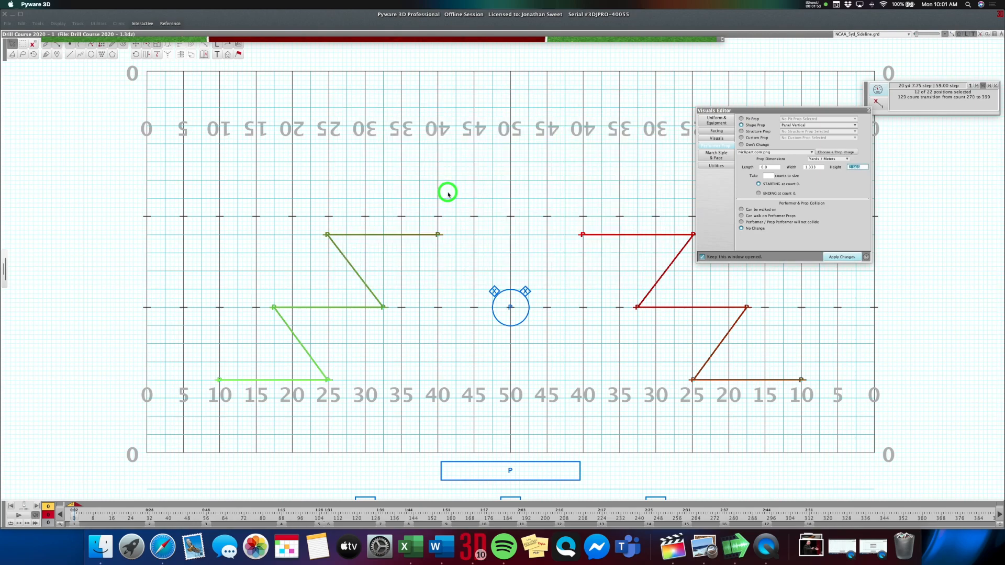
click(836, 258)
click(544, 40)
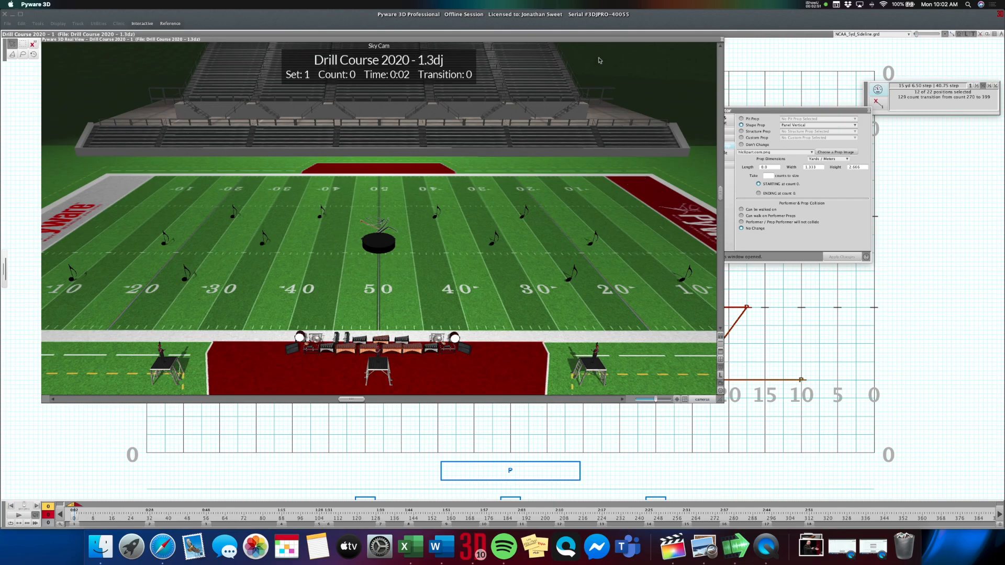
Place two new P performers on the left and right 40-yard lines, level with the front row of image panels.
click(601, 40)
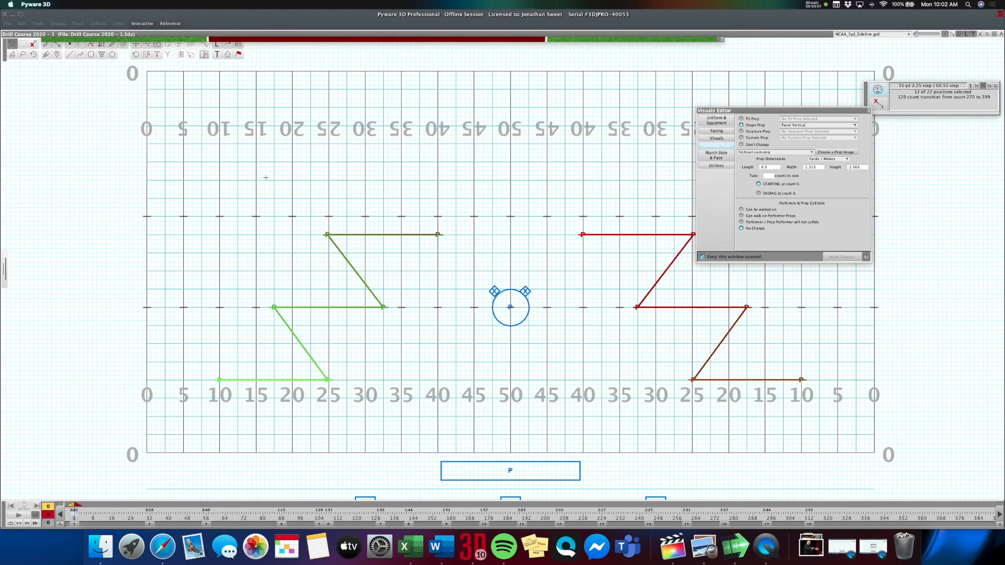
click(257, 152)
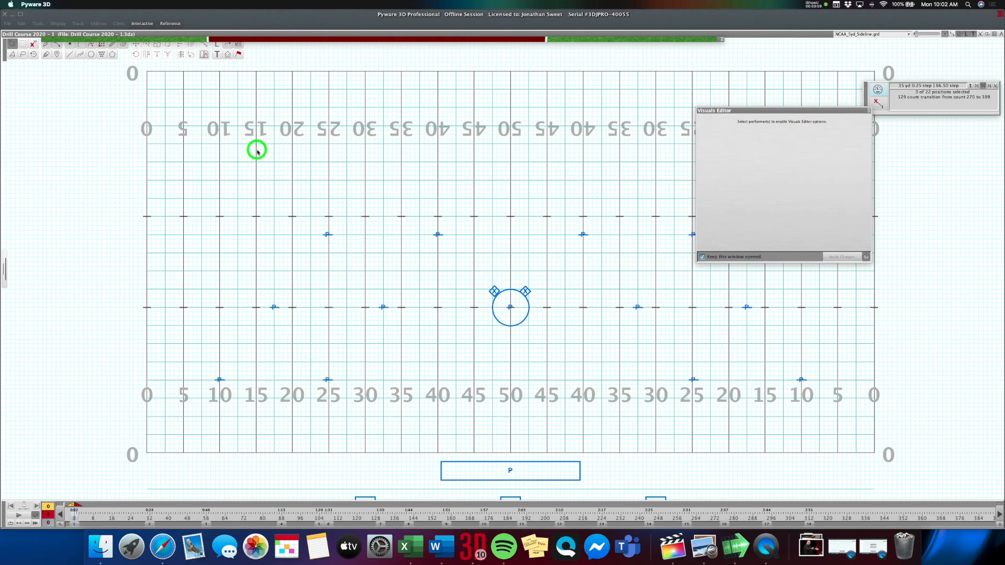
click(70, 45)
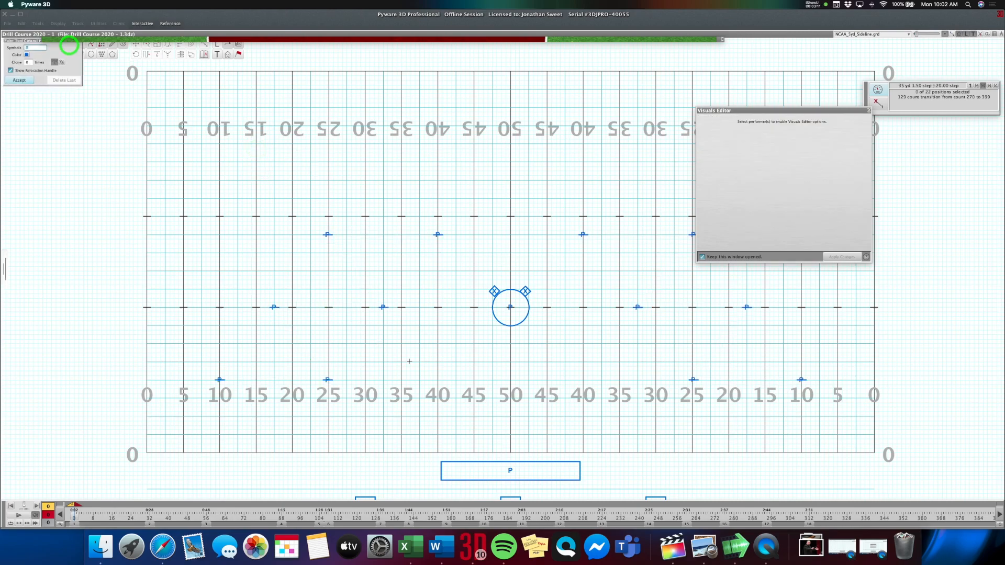
click(438, 380)
click(583, 381)
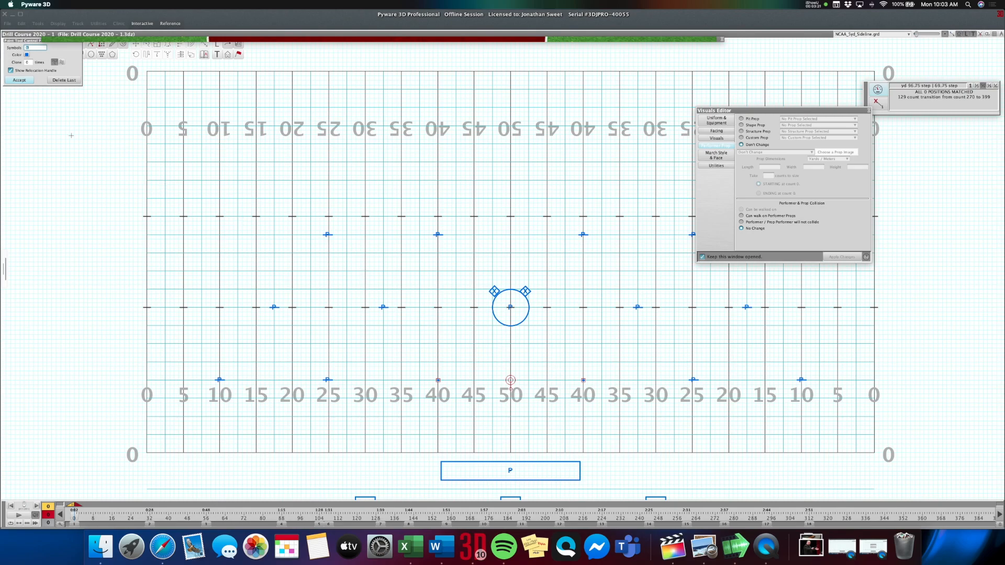
key(Return)
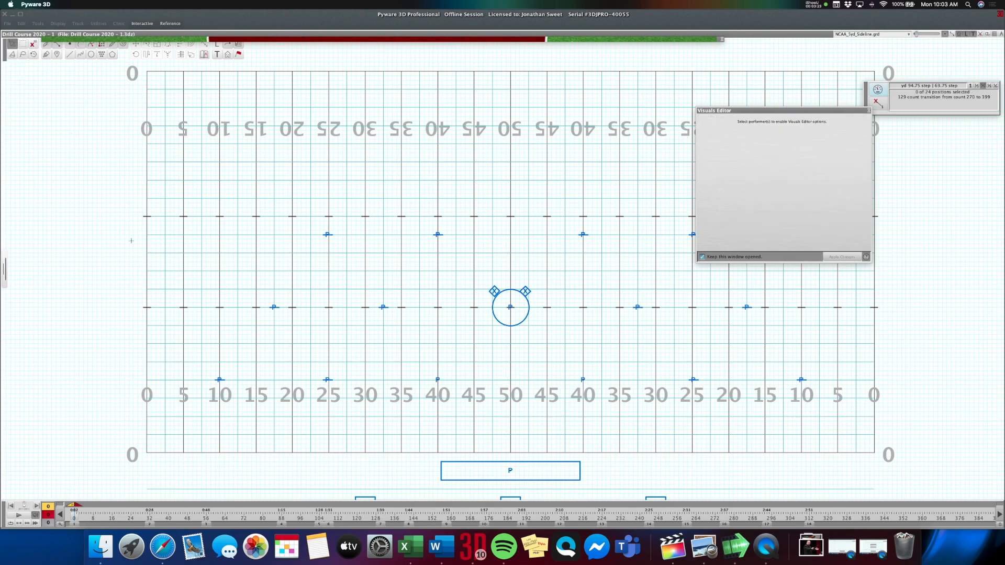
Give the two new performers on the 40-yard lines a Panel Flat shape prop with length 15.5 and width 1.666.
drag(424, 371, 458, 386)
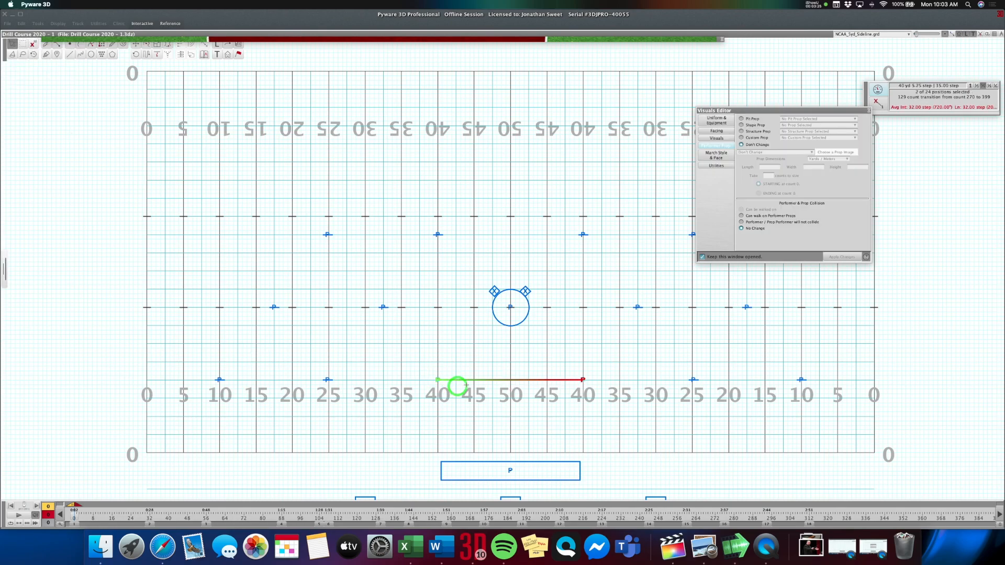
click(756, 125)
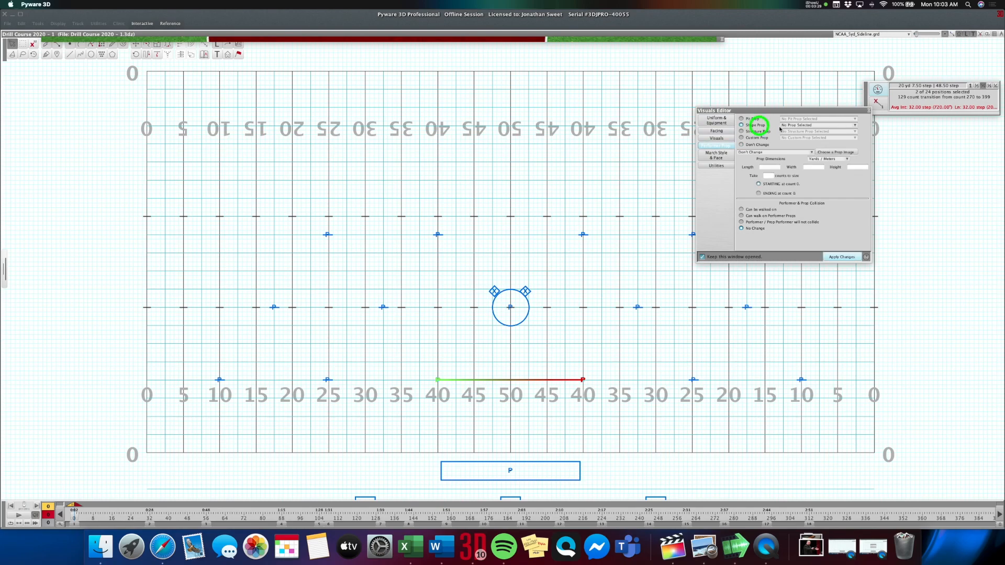
click(793, 125)
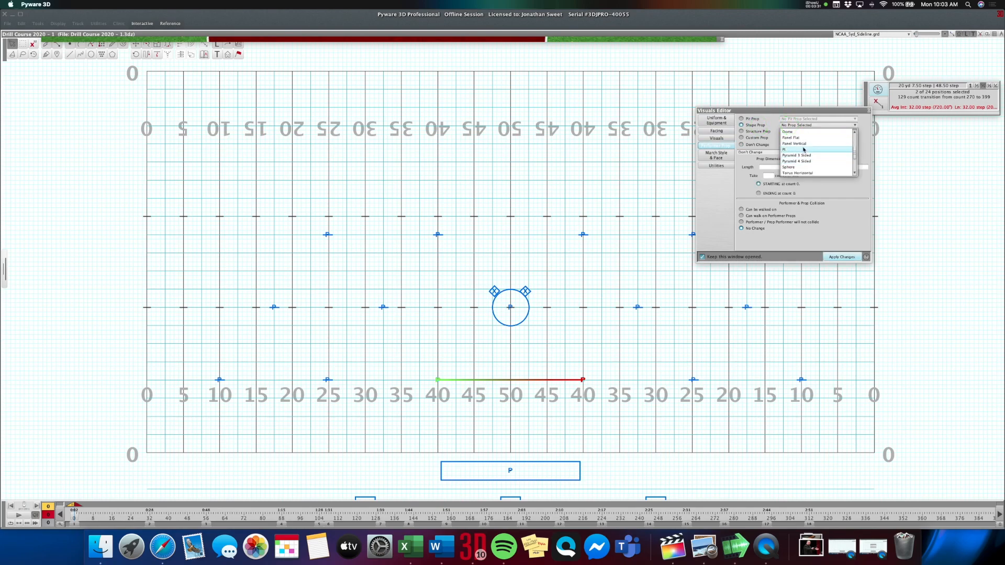
scroll(812, 161, up, 3)
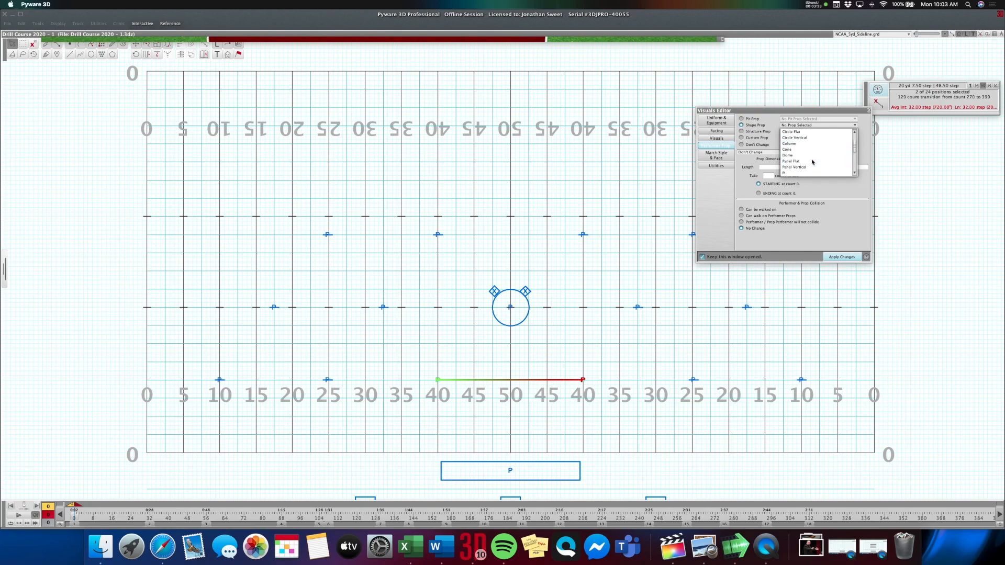
scroll(811, 160, down, 2)
click(806, 158)
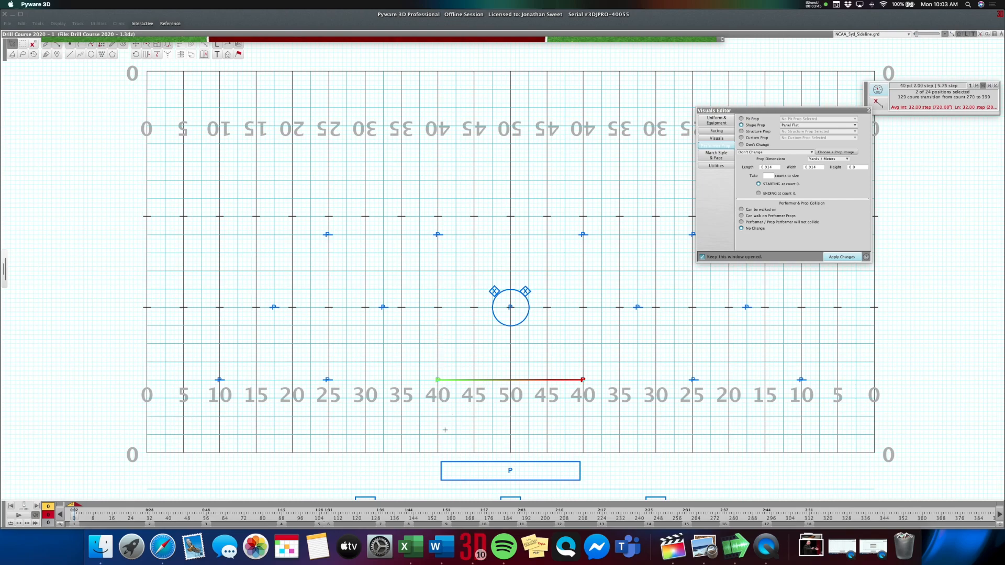
double_click(774, 167)
text(15.5)
double_click(820, 167)
text(1)
click(848, 257)
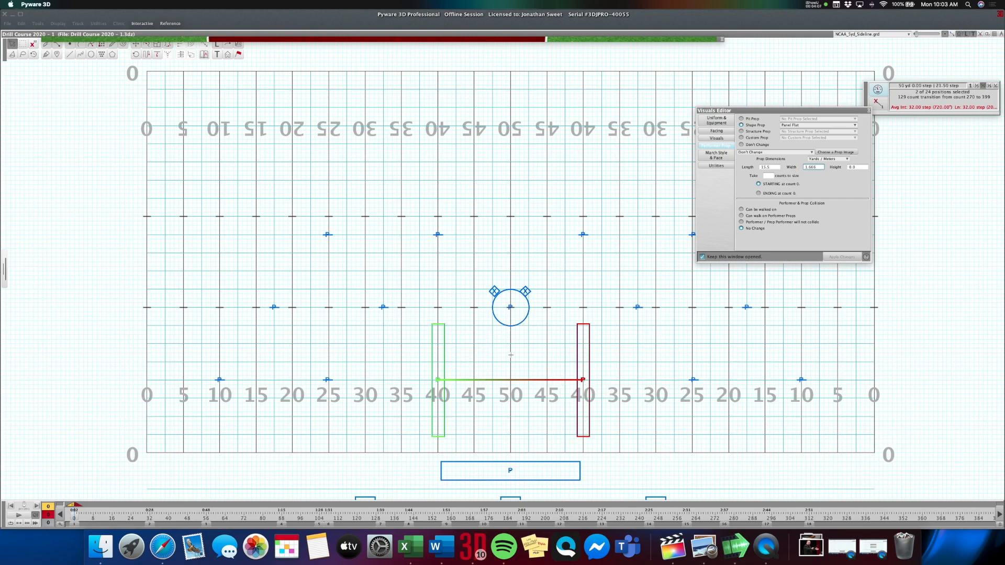
Turn the flat panel on the field's left 40-yard line to a fixed facing direction of 315 degrees.
click(409, 327)
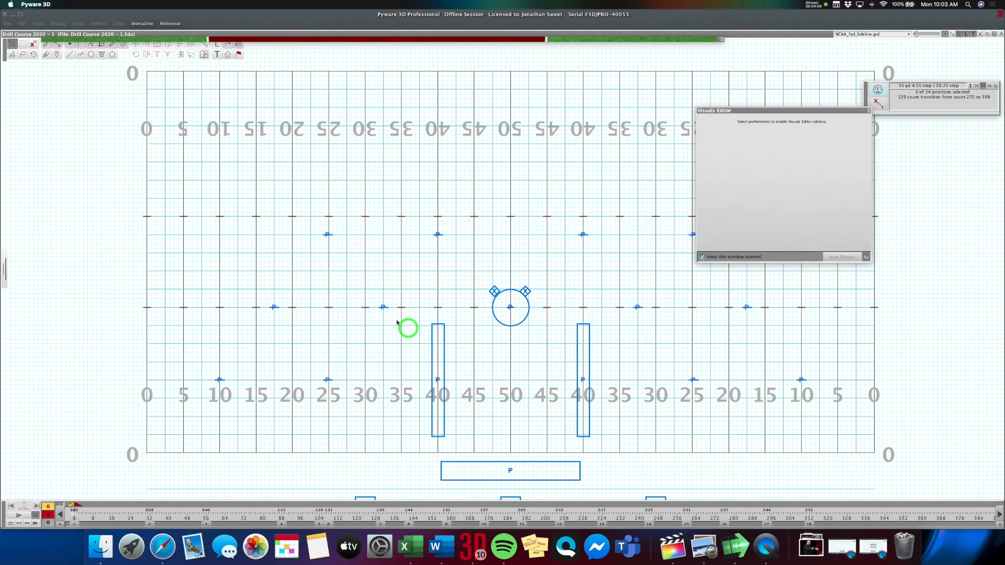
click(21, 43)
click(449, 386)
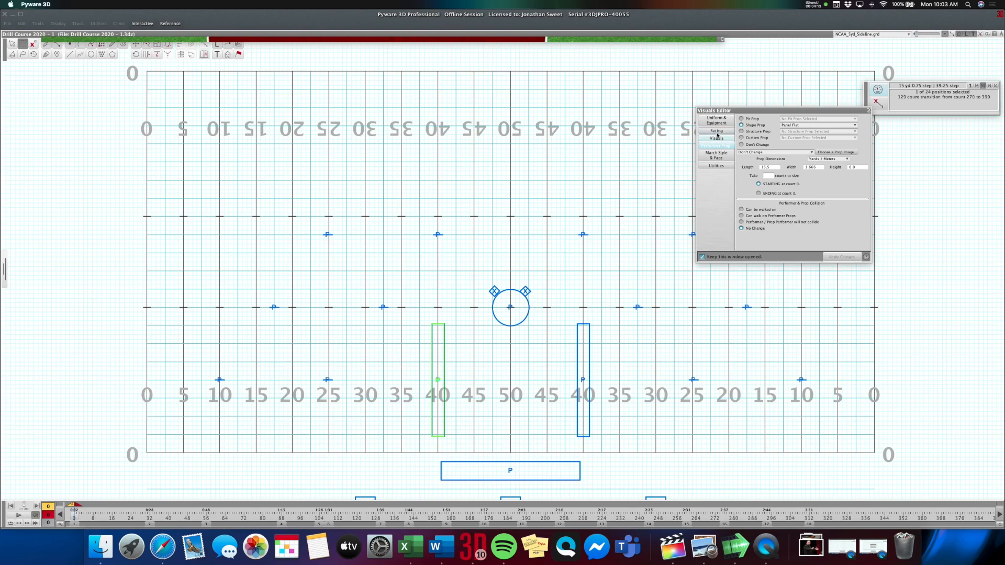
click(716, 131)
click(819, 180)
click(843, 256)
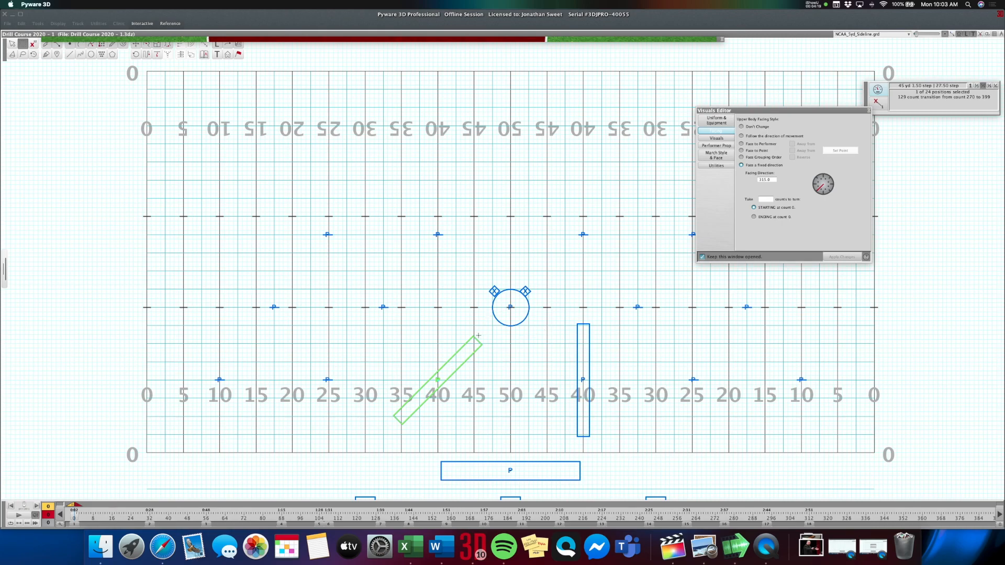
Turn the flat panel on the field's right 40-yard line to a fixed facing direction of 225 degrees.
click(582, 369)
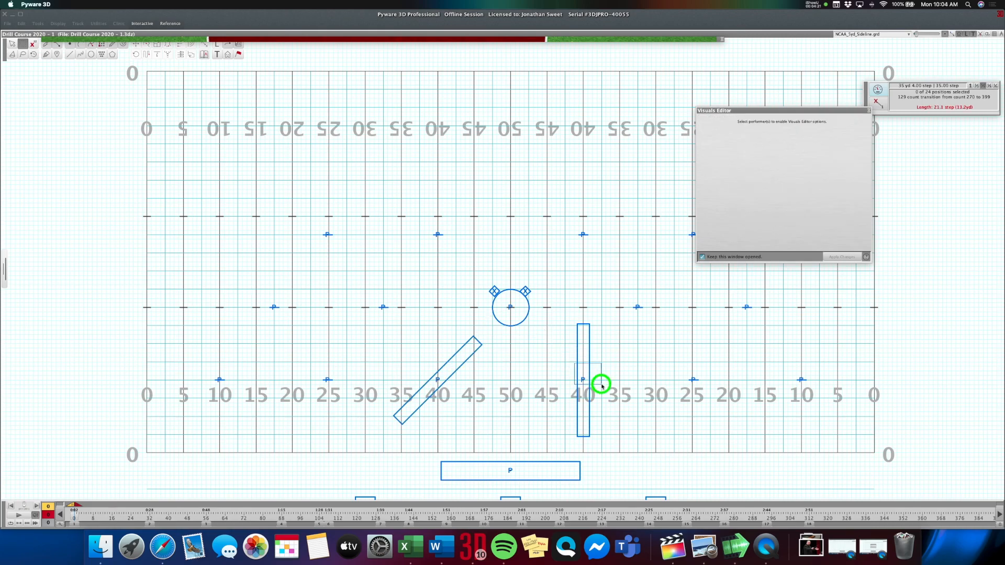
click(817, 178)
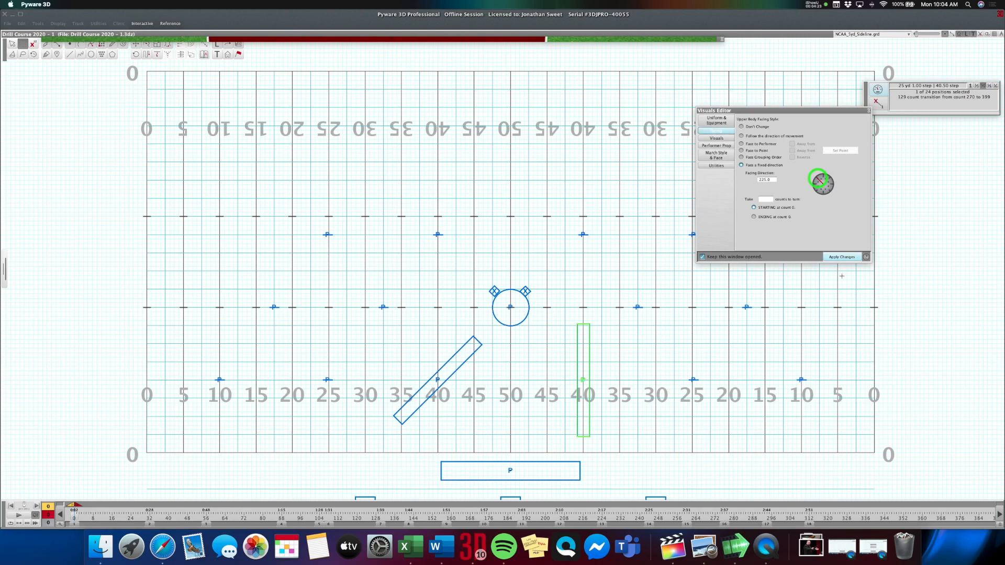
click(837, 257)
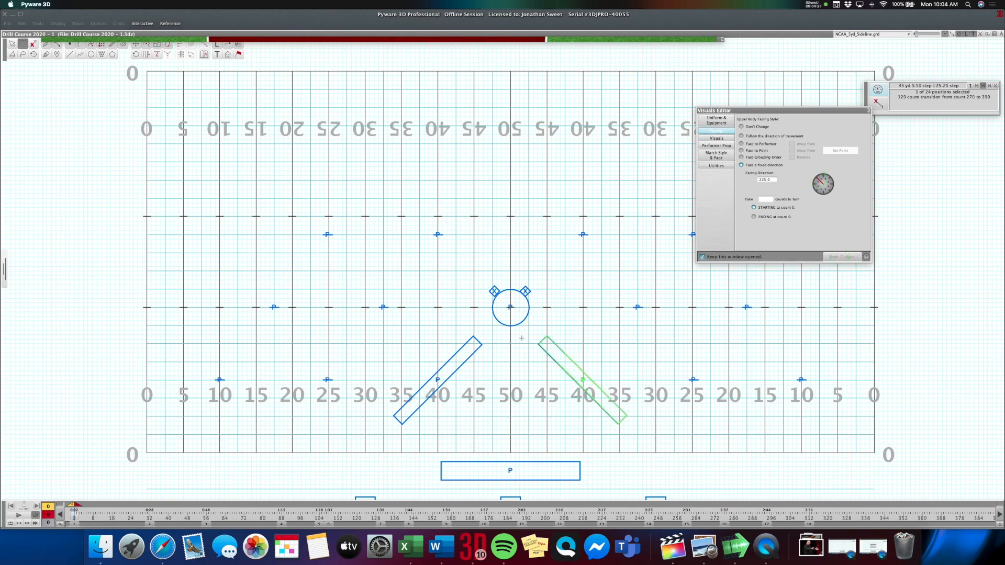
Lengthen both angled flat panels, trying 20 first and ending with a length of 25.
drag(406, 360, 611, 392)
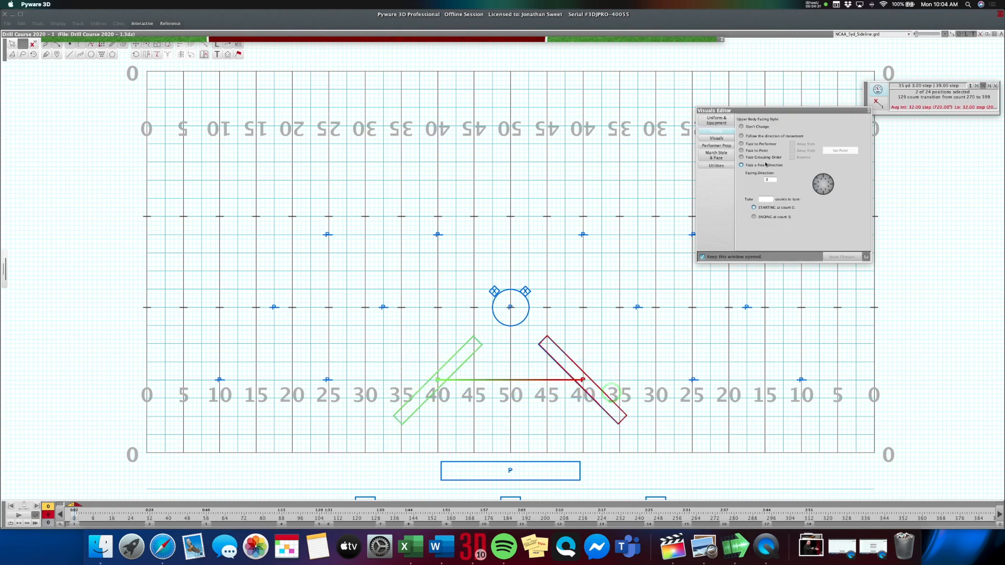
click(725, 146)
double_click(774, 167)
text(20)
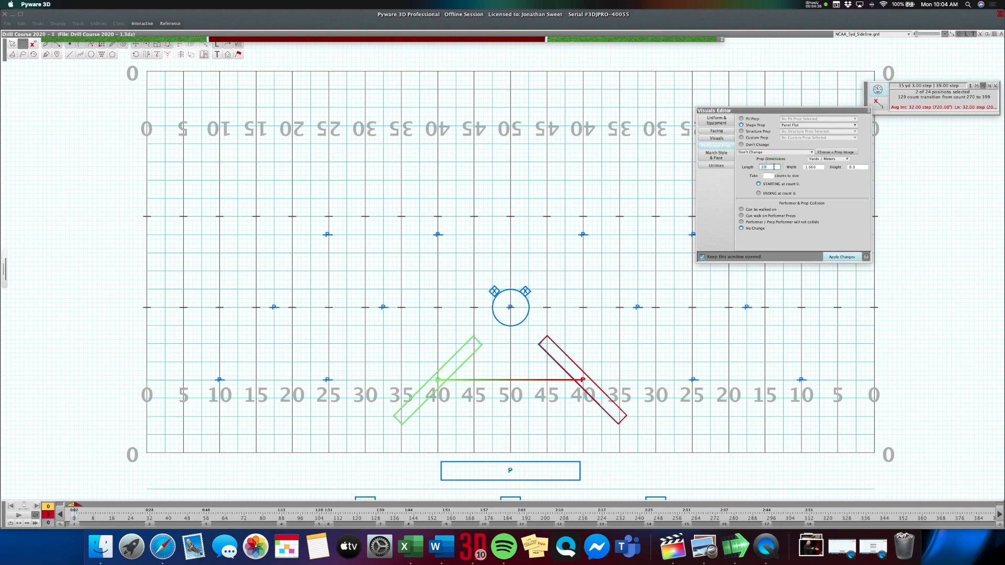
click(842, 257)
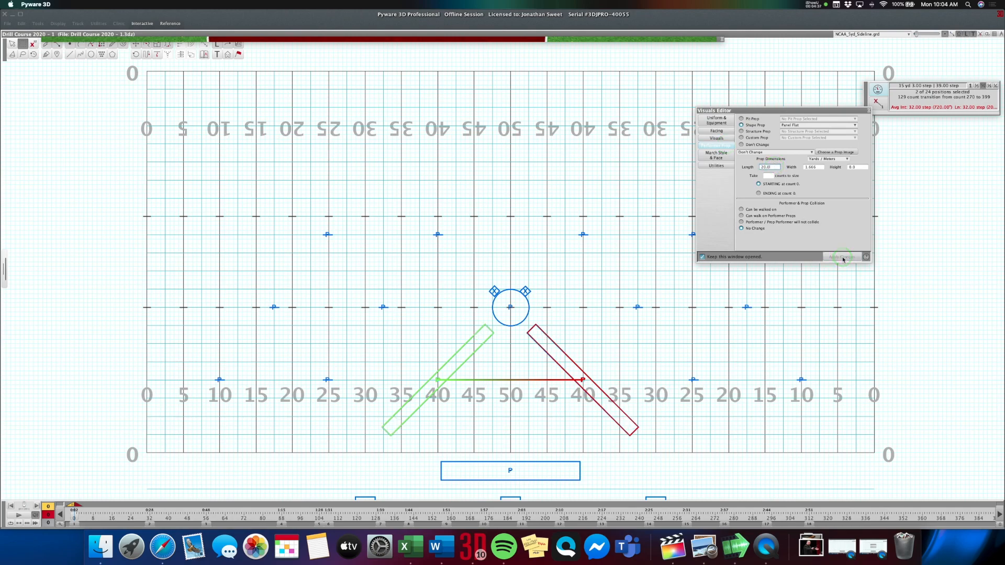
click(774, 167)
text(25.0)
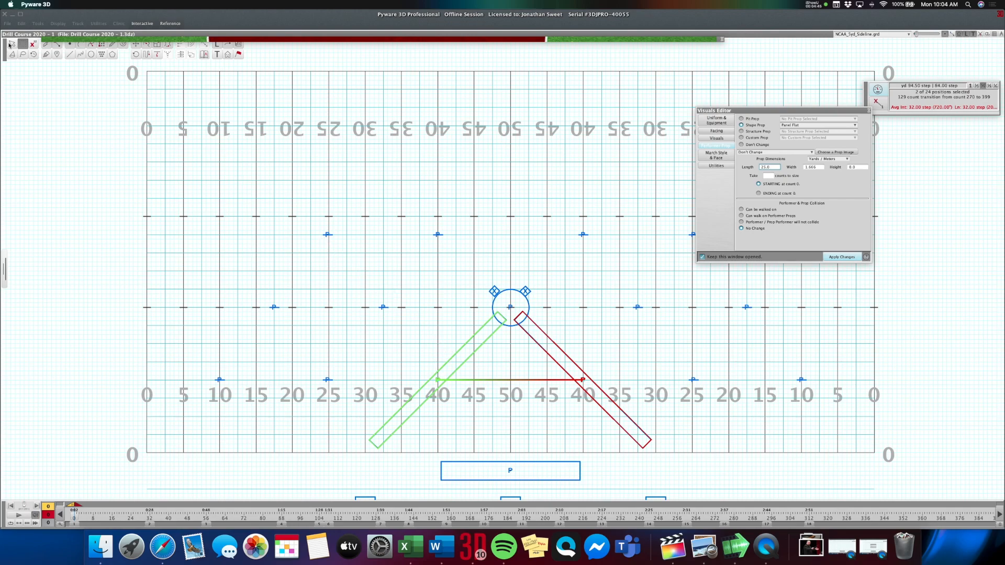
Push the left angled panel outward along its diagonal until its inner end meets the edge of the round column stage.
click(456, 393)
drag(400, 366, 468, 394)
click(26, 43)
click(137, 45)
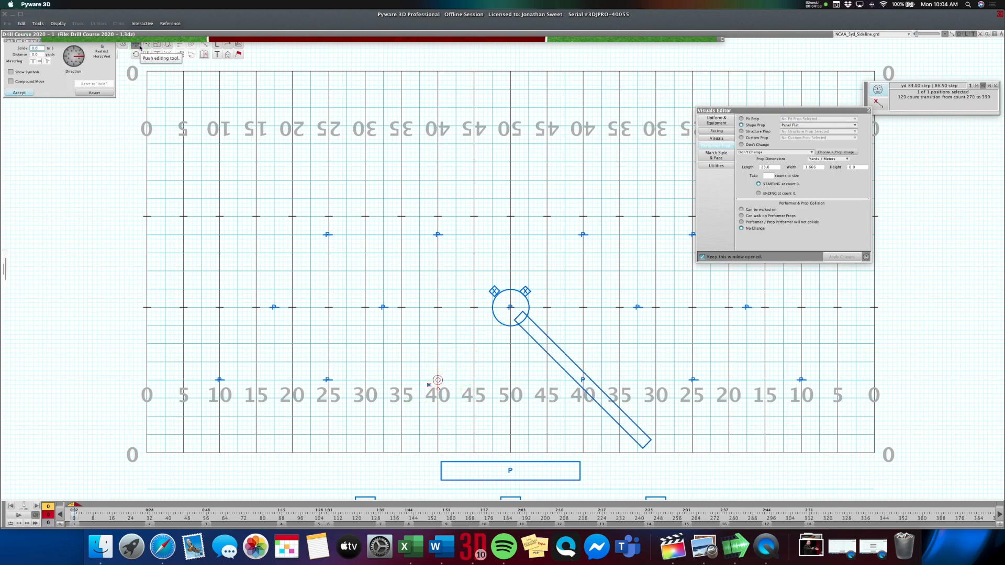
key(Return)
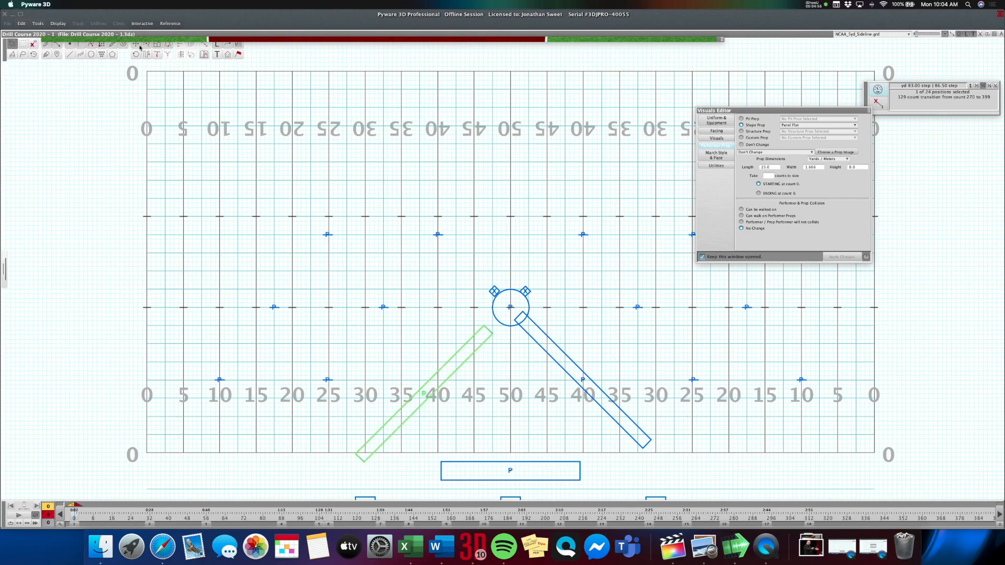
click(139, 47)
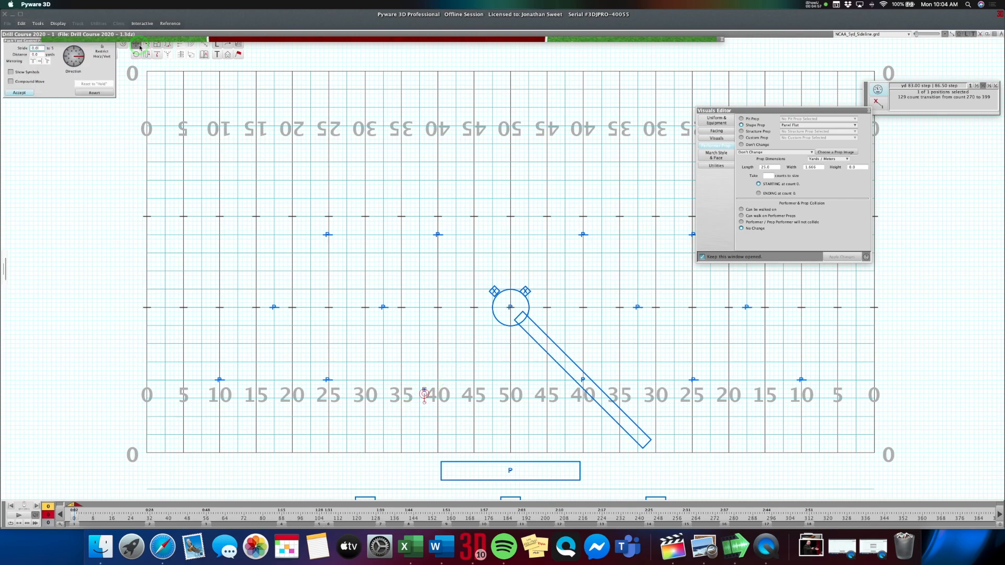
key(Return)
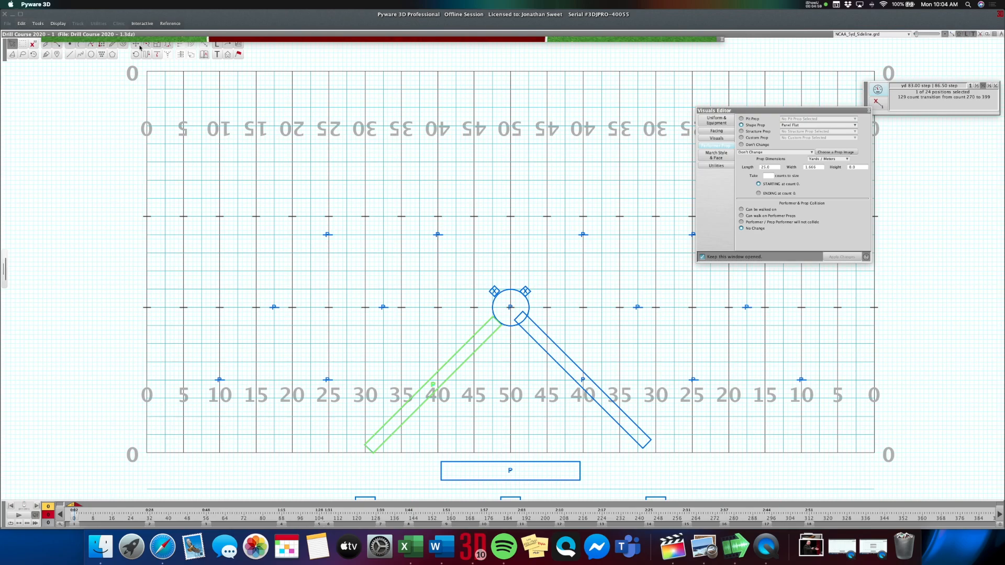
Push the right angled panel outward until its inner end meets the column stage, mirroring the left panel.
shift+click(600, 383)
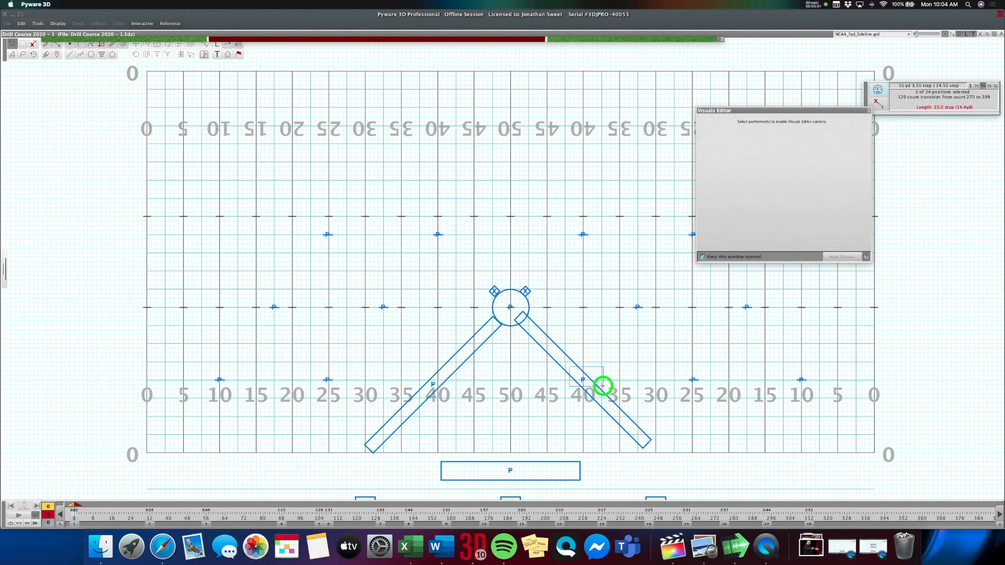
click(23, 44)
drag(569, 375, 609, 400)
click(136, 44)
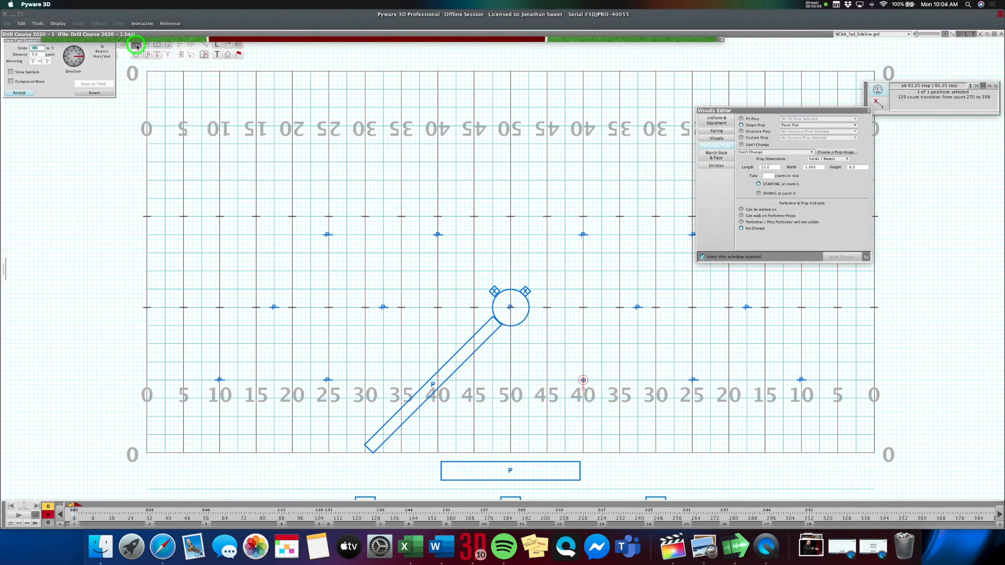
key(Return)
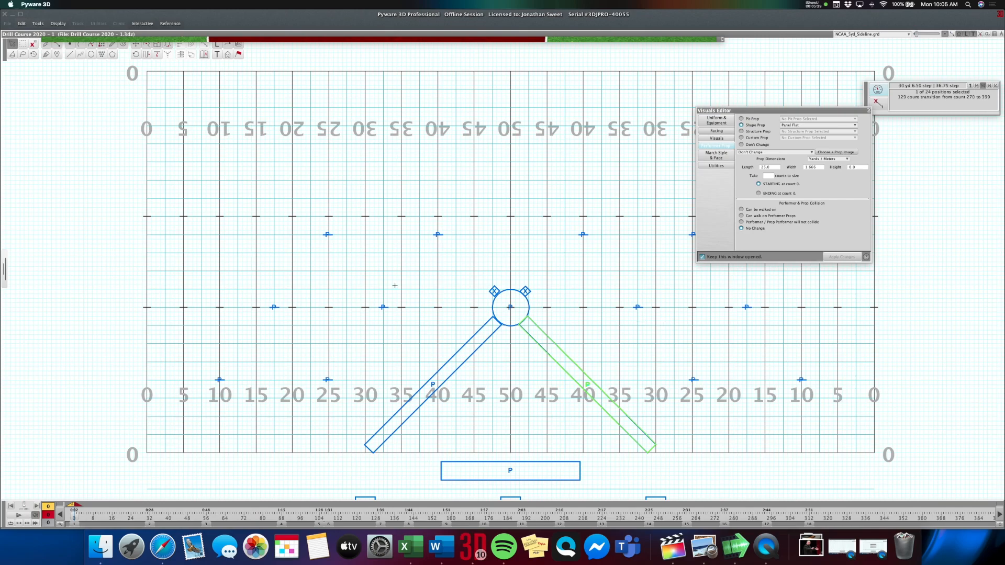
Bring up the 3D view to check the angled panels, shrink its window and move it over the middle of the field.
click(26, 82)
click(396, 39)
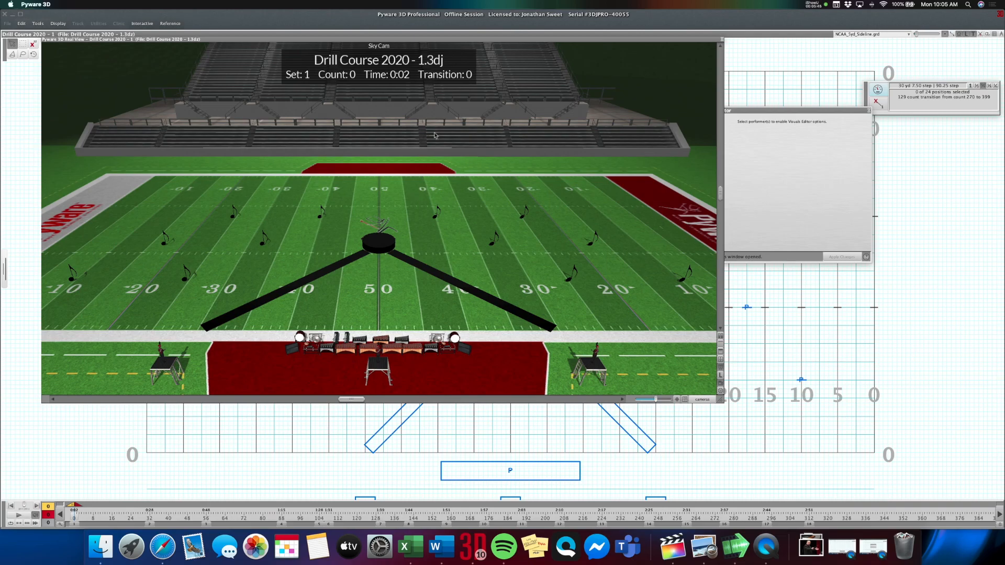
drag(721, 403, 651, 327)
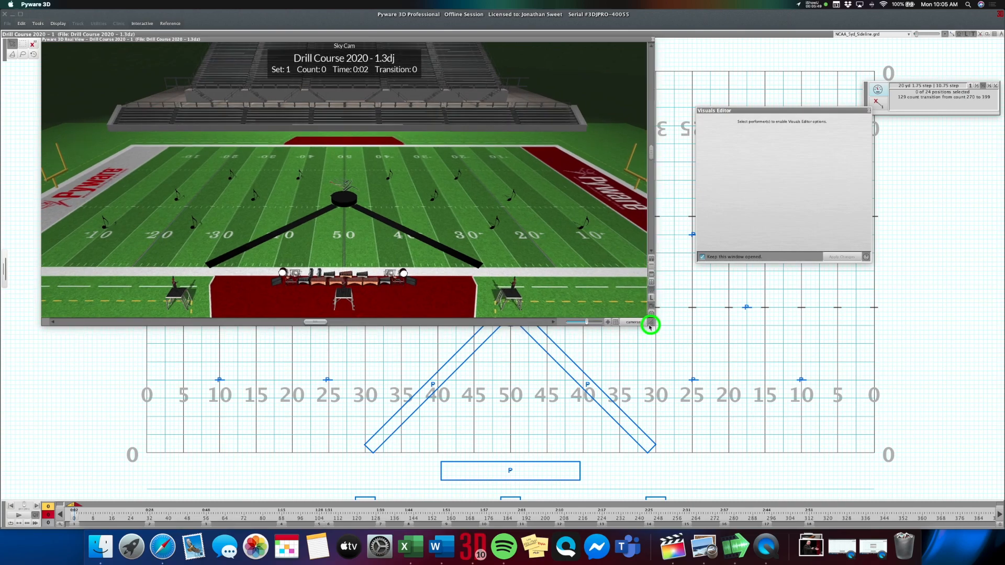
drag(387, 42, 544, 137)
Place the first four pit performers as individual points on the side A half of the front pit box, left of its centre.
click(87, 86)
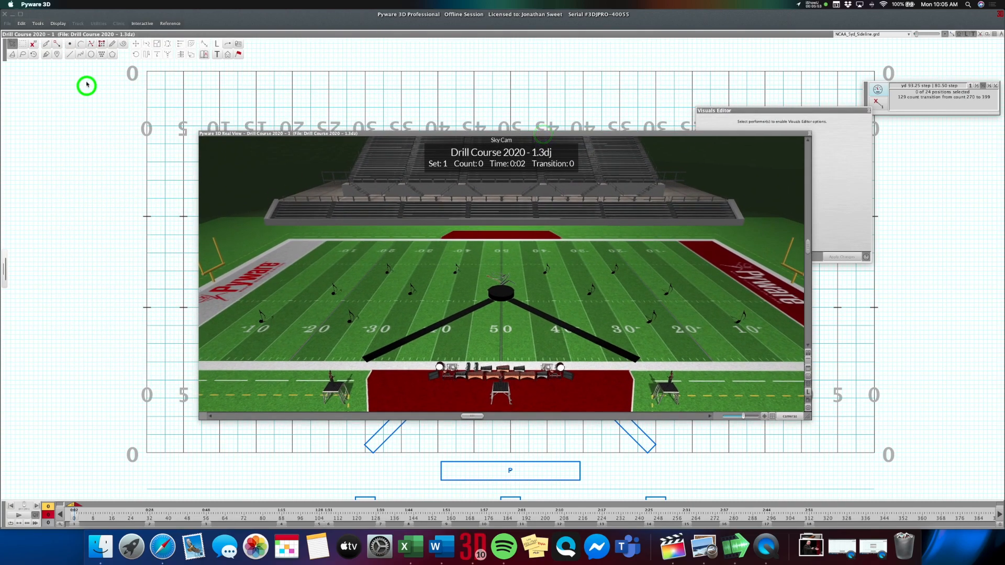
click(69, 44)
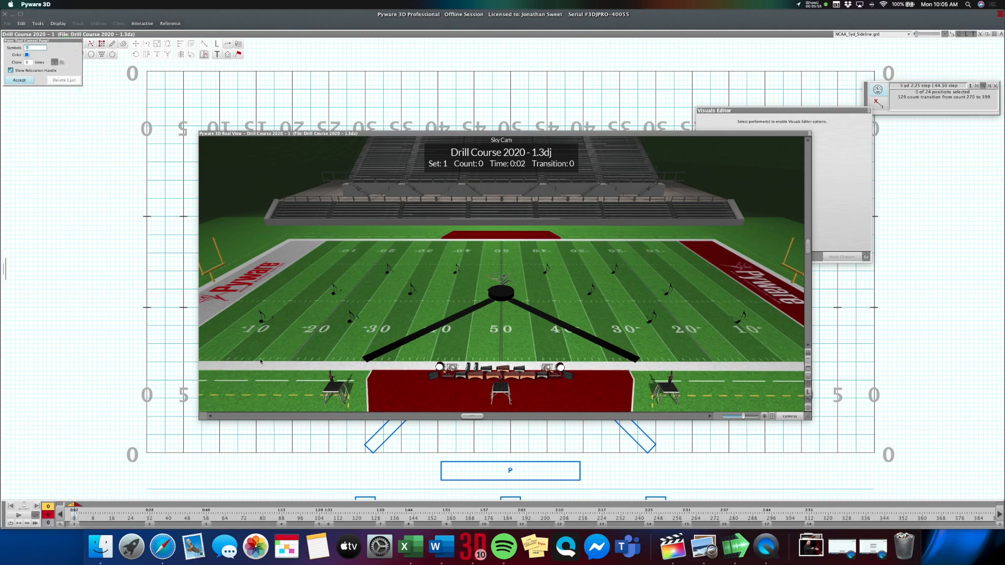
click(458, 473)
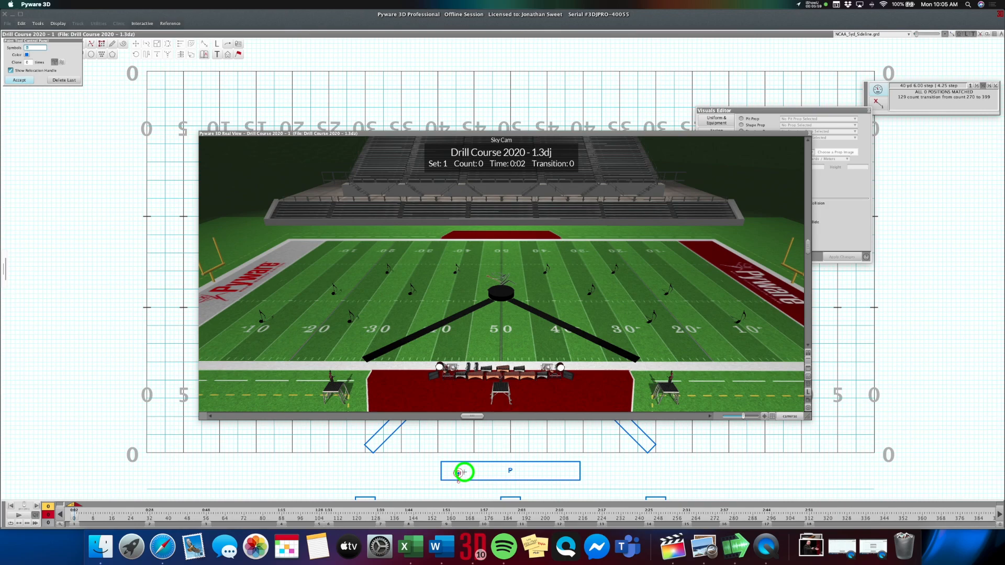
click(458, 474)
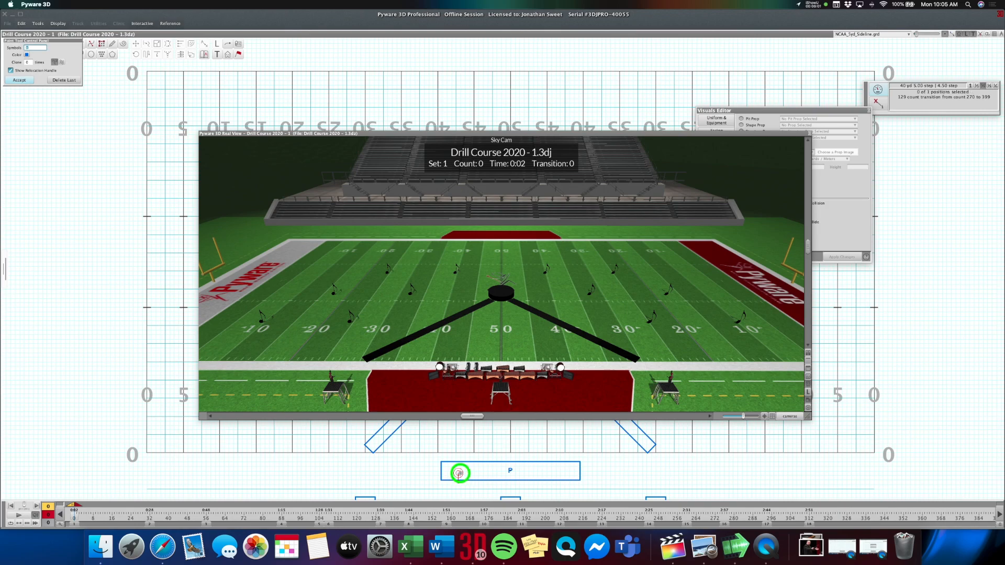
click(476, 474)
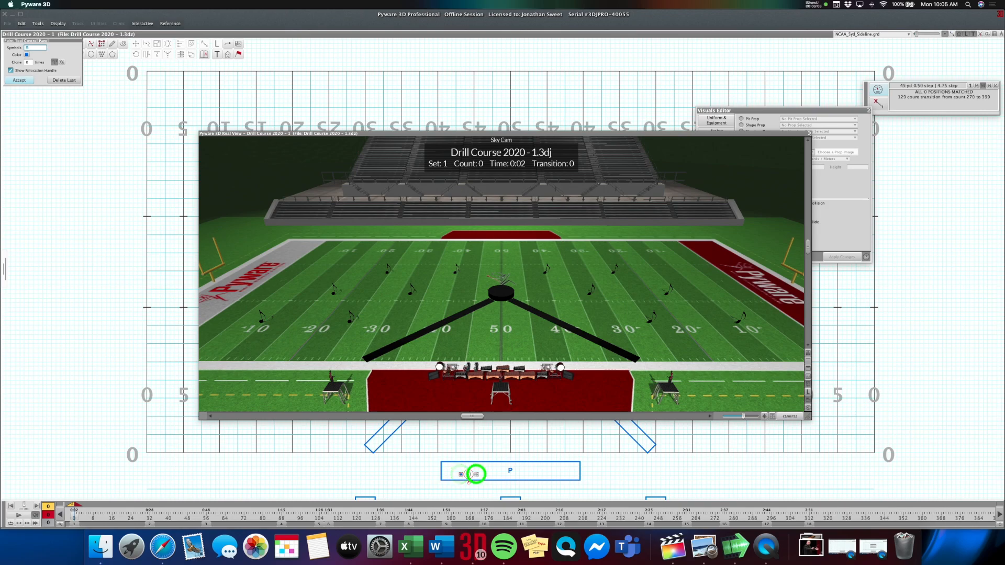
click(469, 474)
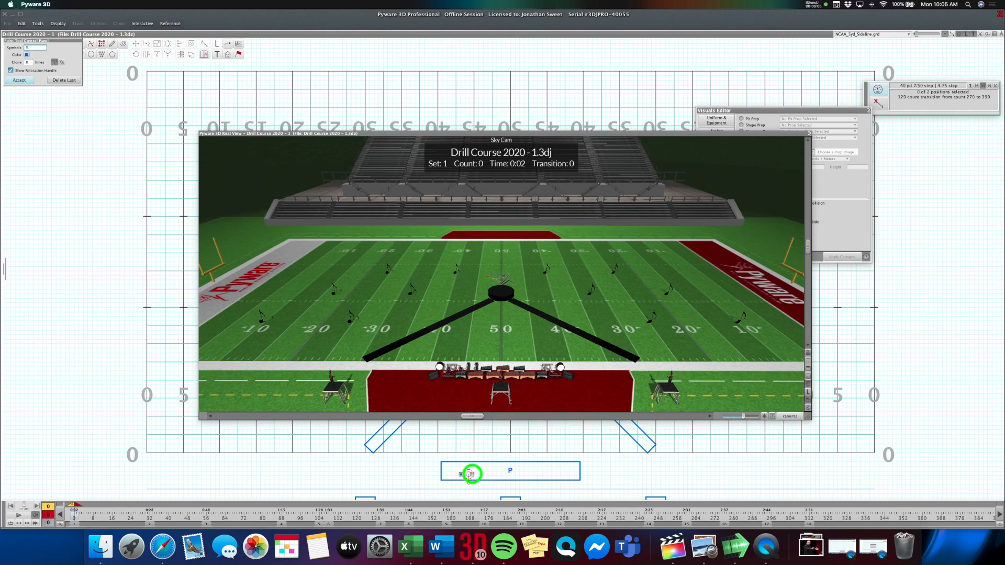
click(483, 474)
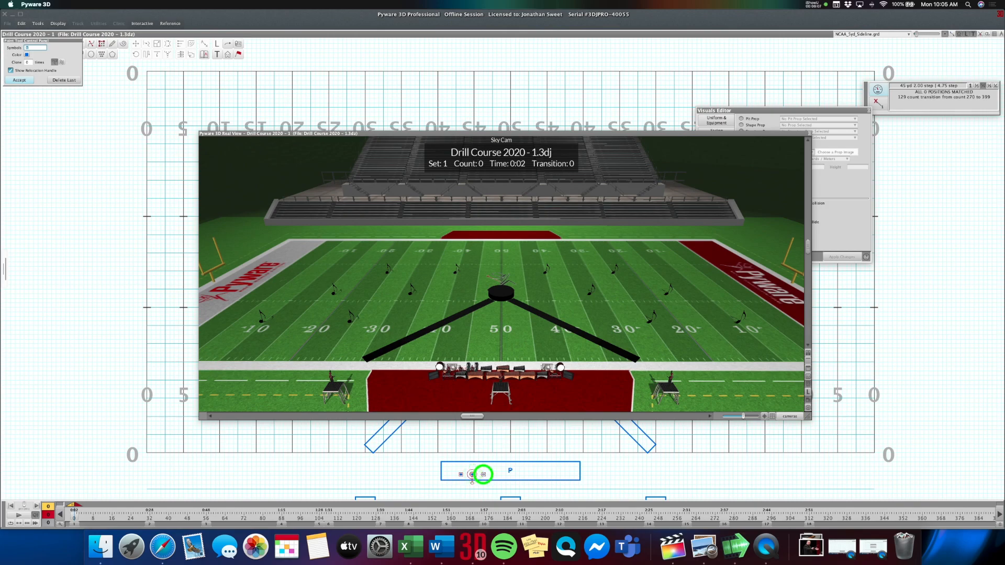
click(483, 474)
click(481, 469)
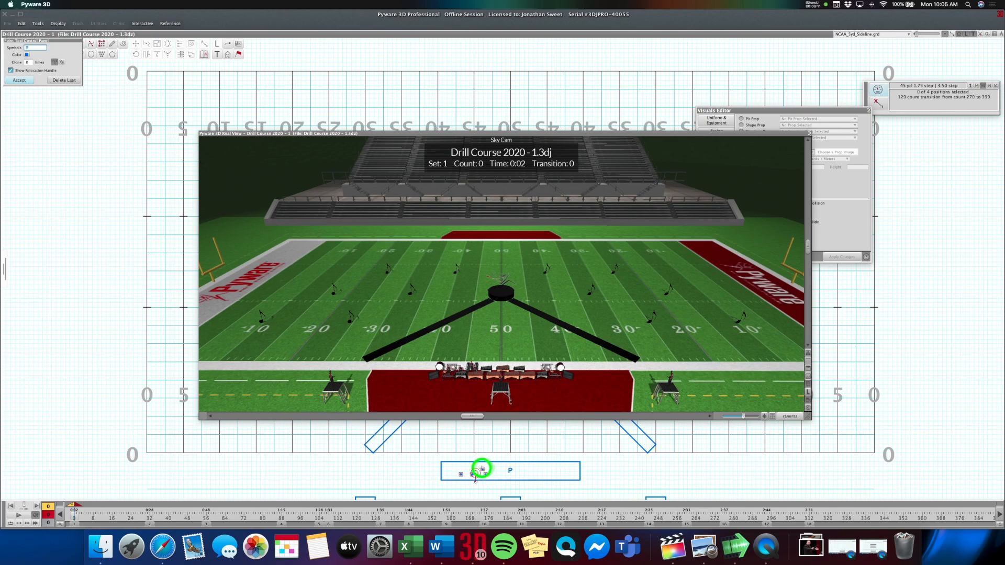
Switch to the finer grid snap, place the remaining pit performers across the box for 13 in total, and accept them.
click(989, 86)
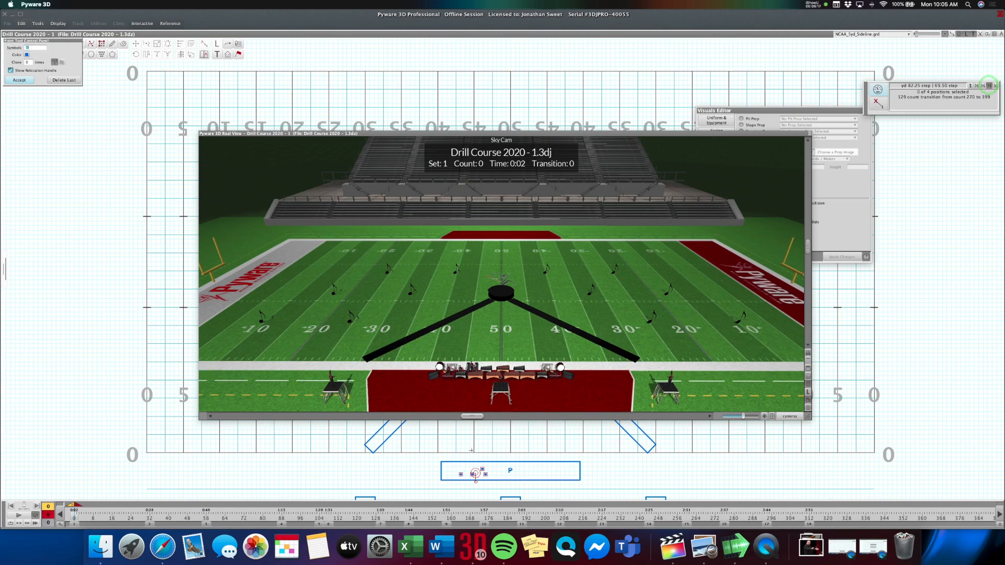
click(472, 468)
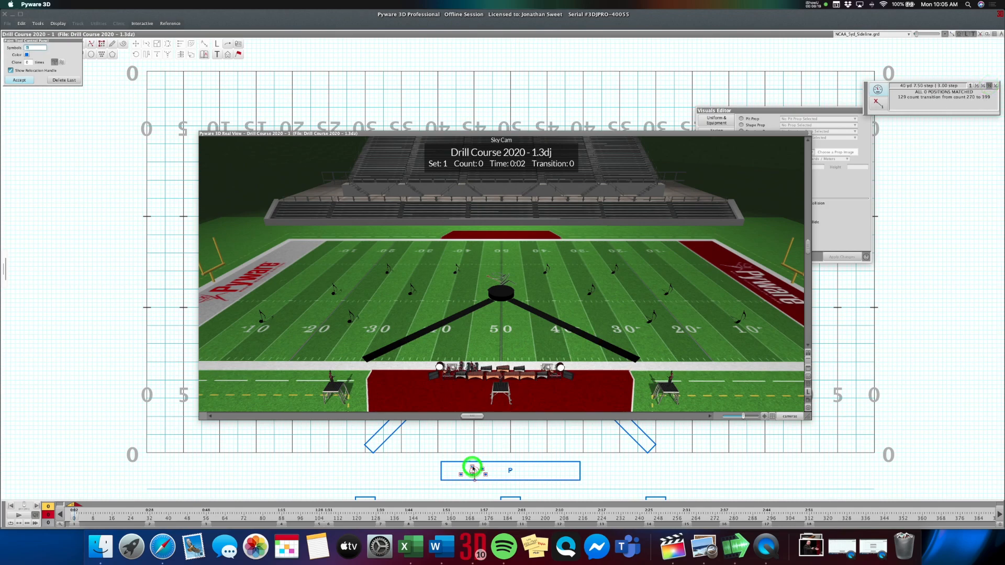
drag(473, 468, 564, 473)
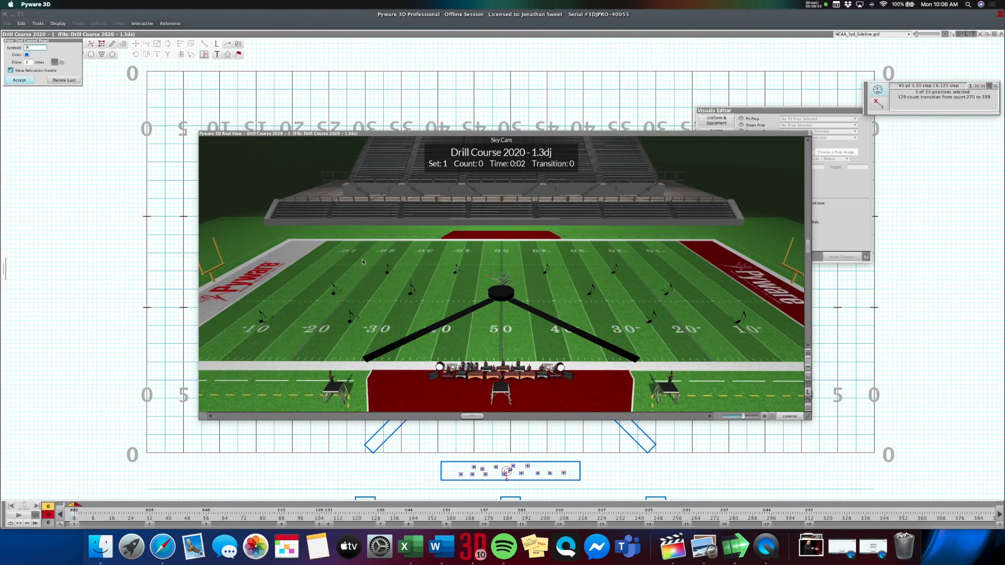
click(20, 80)
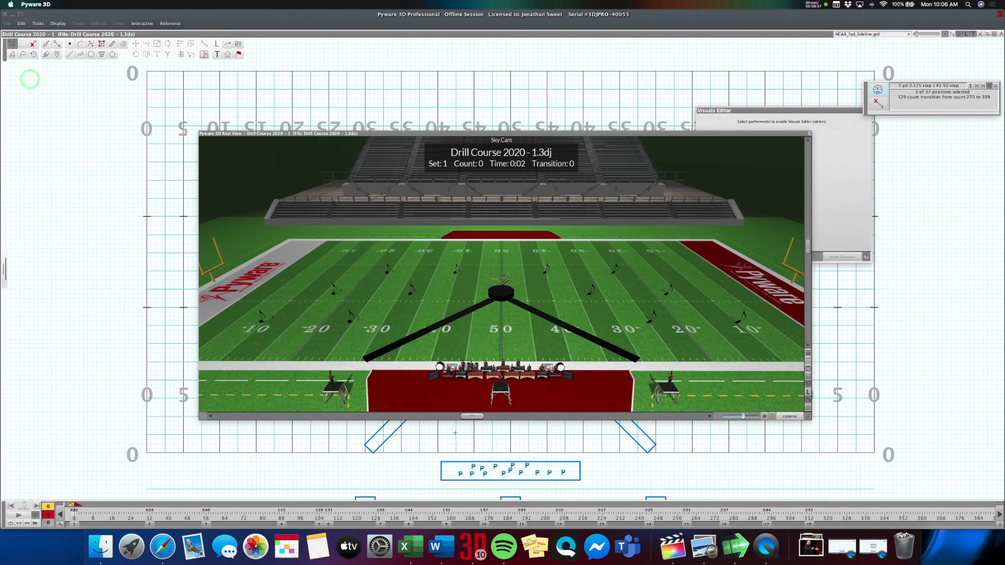
Select the two neighbouring back-row pit performers on the left and apply a fixed facing direction to them in the Visuals Editor.
click(23, 43)
drag(470, 463, 485, 470)
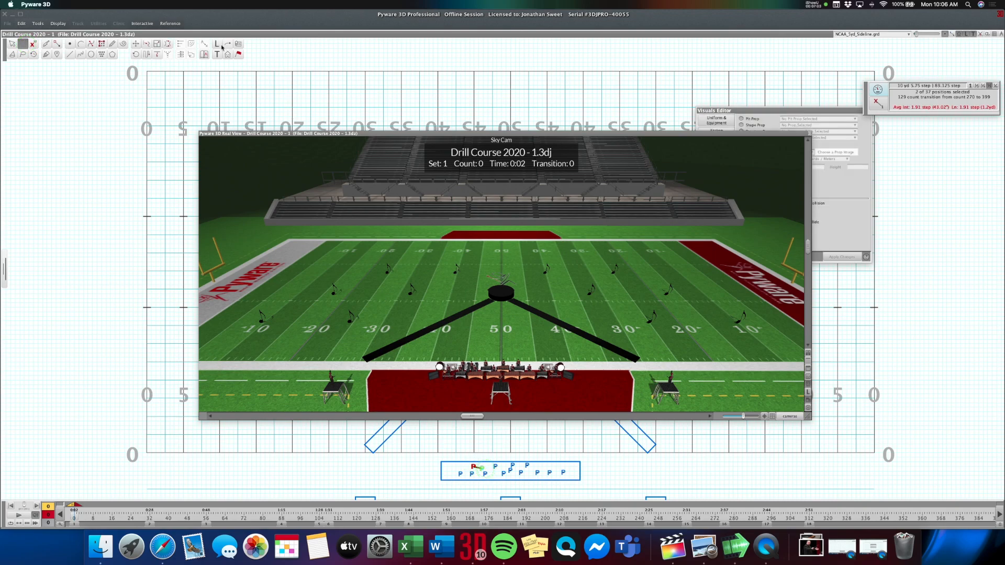
click(238, 54)
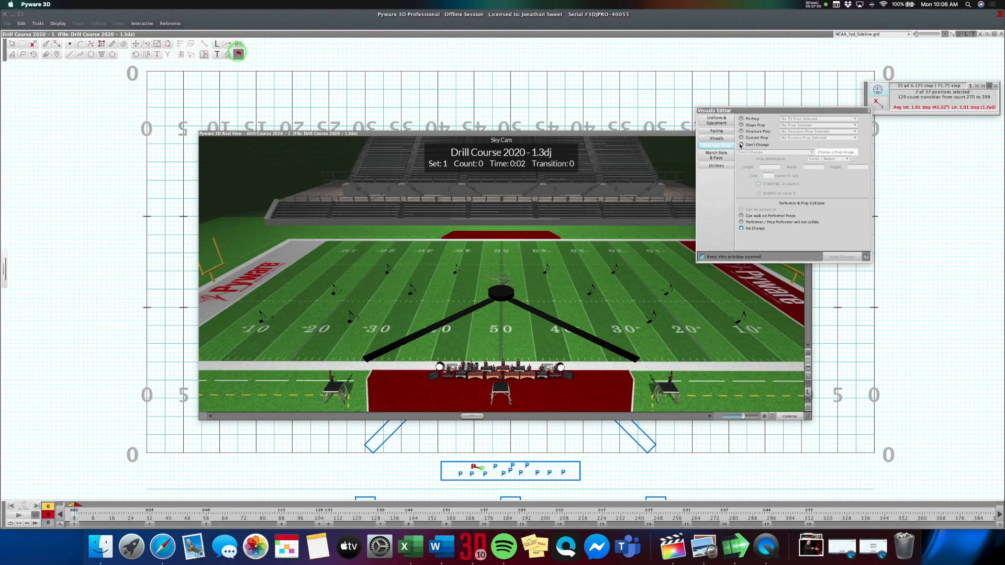
click(716, 131)
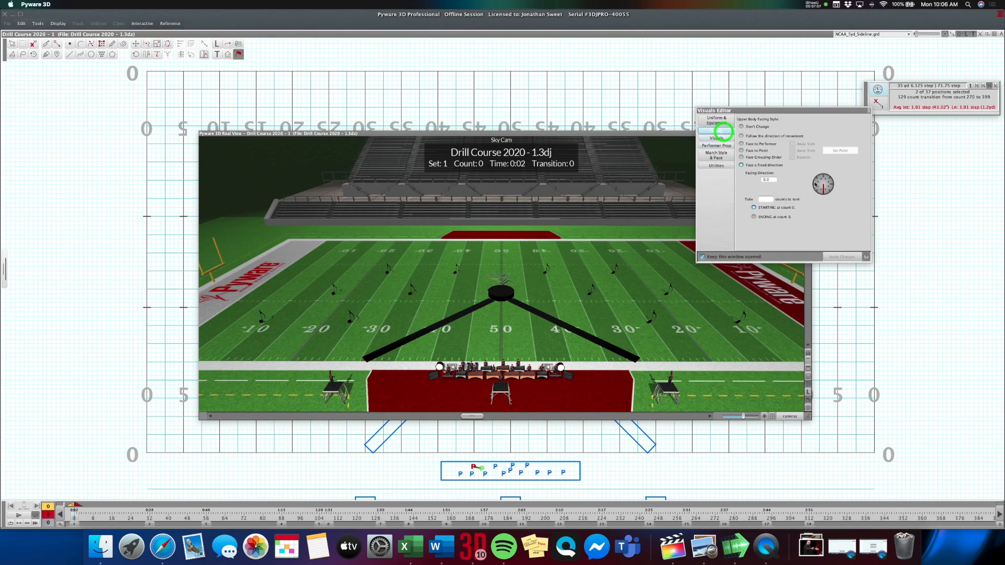
click(843, 255)
Give all 13 pit performers the upper-body pose Pit Play 1, apply it, and close the Visuals Editor.
drag(449, 463, 504, 477)
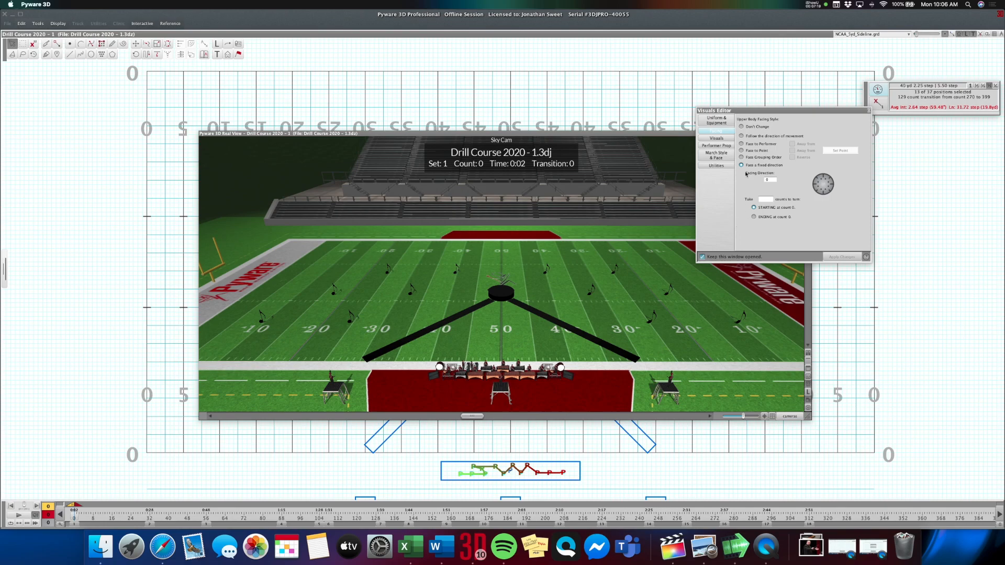
click(717, 139)
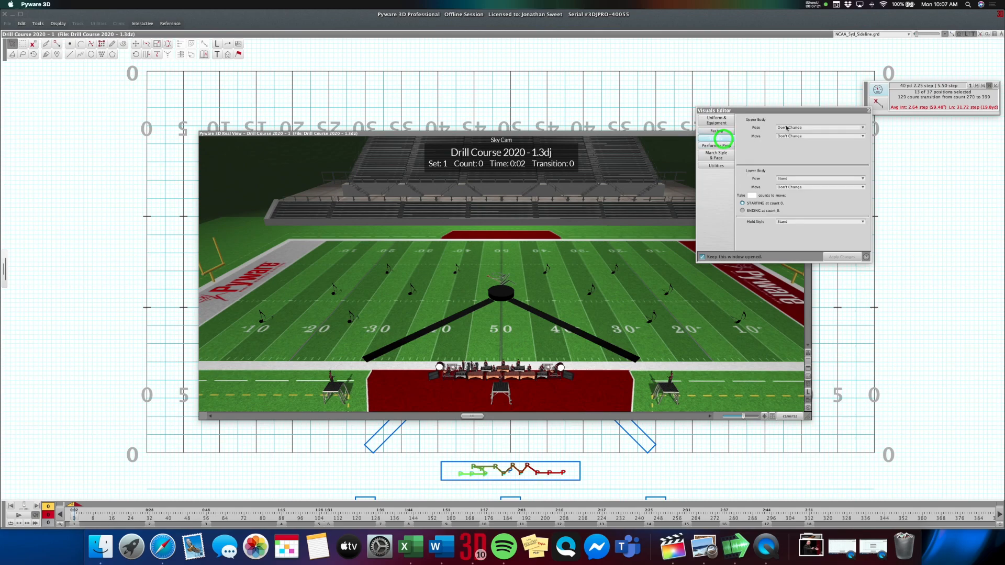
click(787, 126)
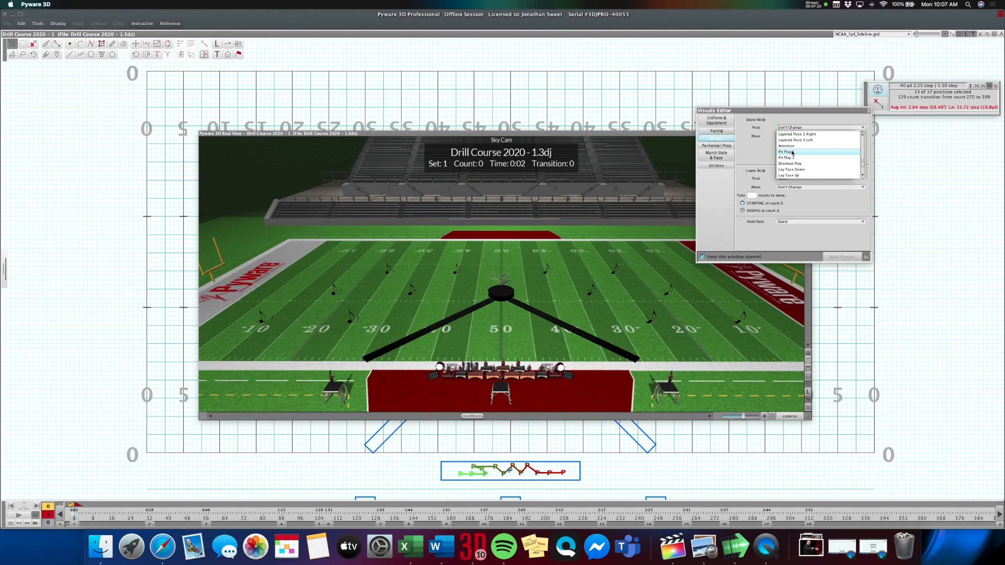
click(791, 150)
click(832, 257)
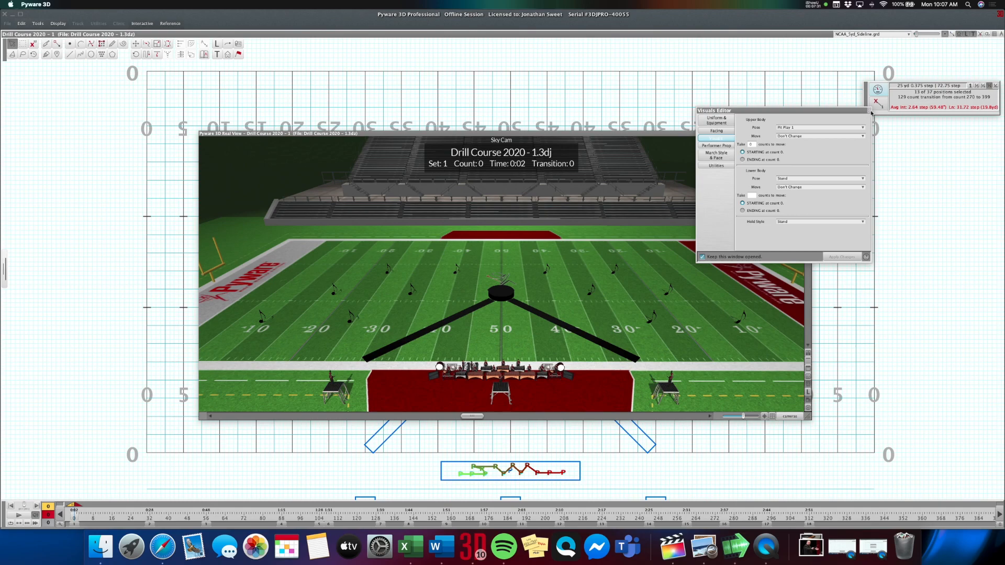
click(867, 111)
Move the 3D view window up the screen and change its field surface to SM Football Field Surface.png.
drag(586, 133, 577, 23)
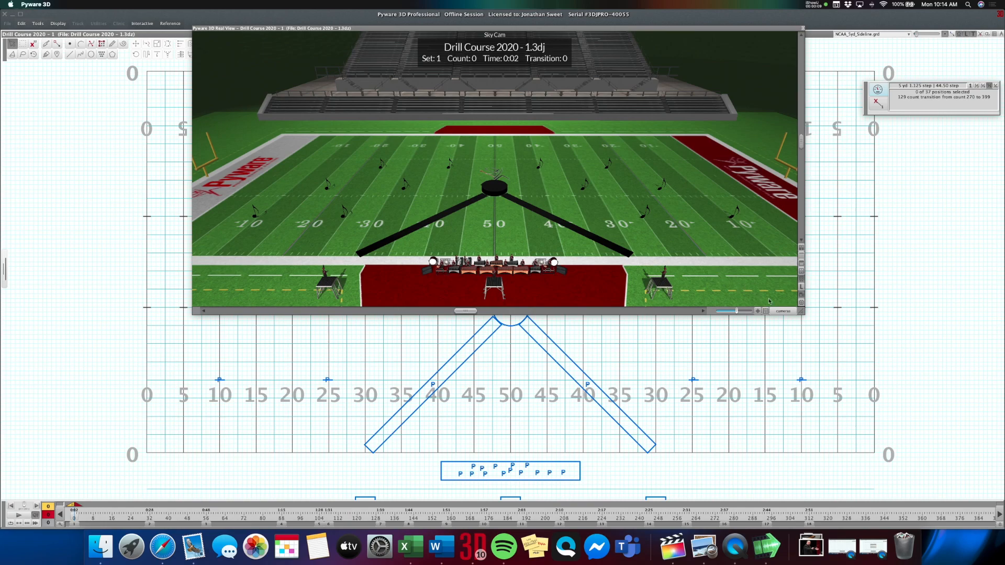
click(801, 304)
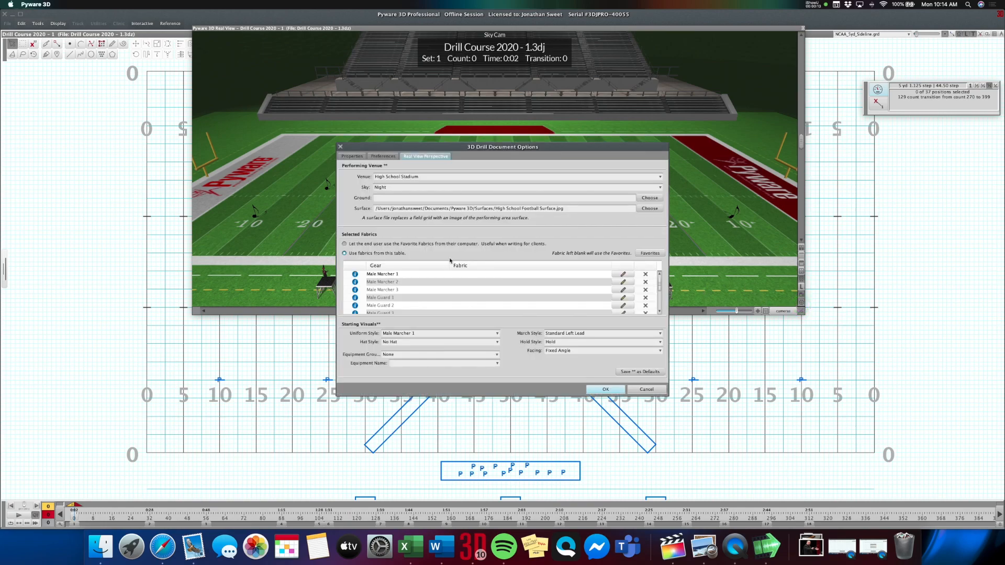
click(650, 209)
click(440, 261)
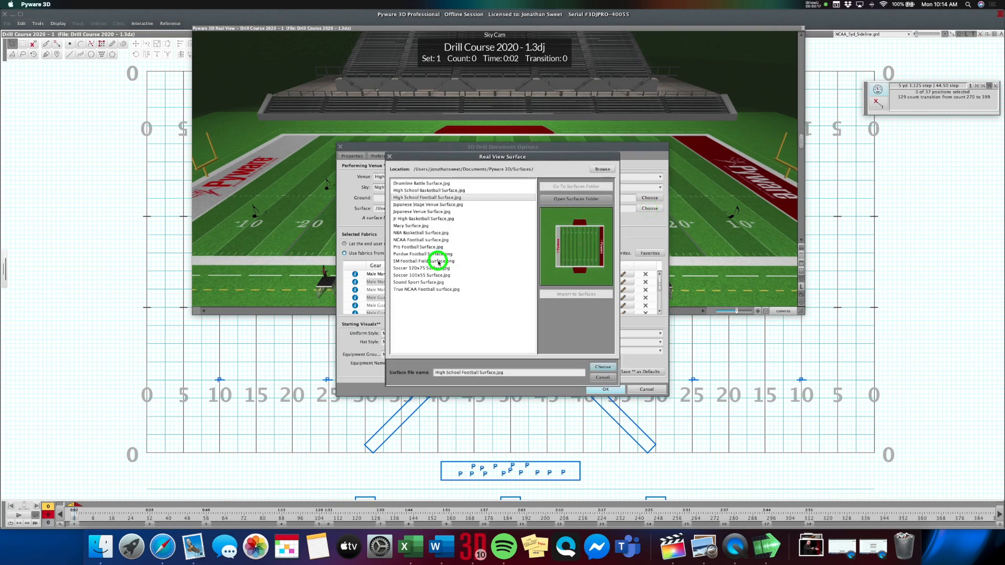
click(602, 366)
click(605, 389)
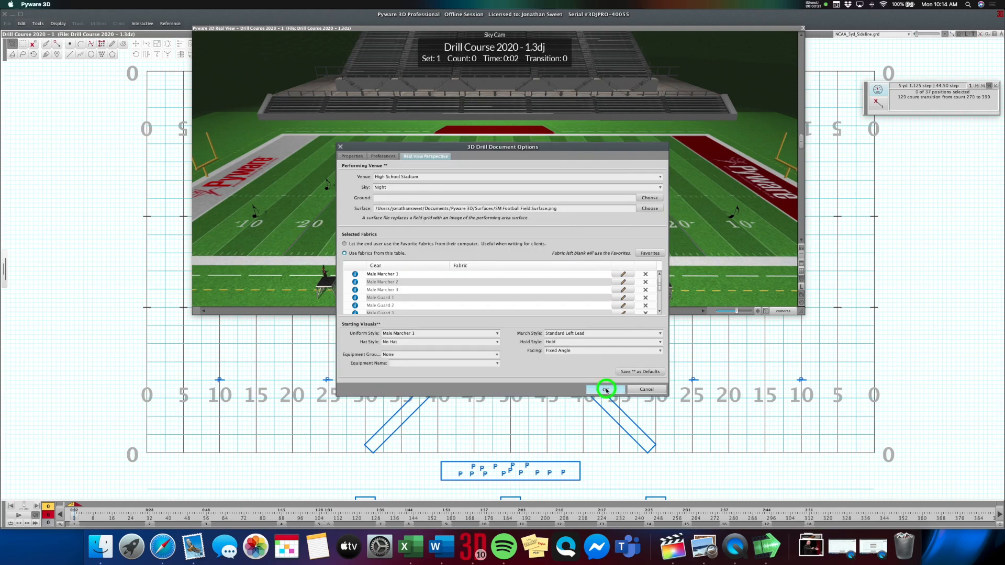